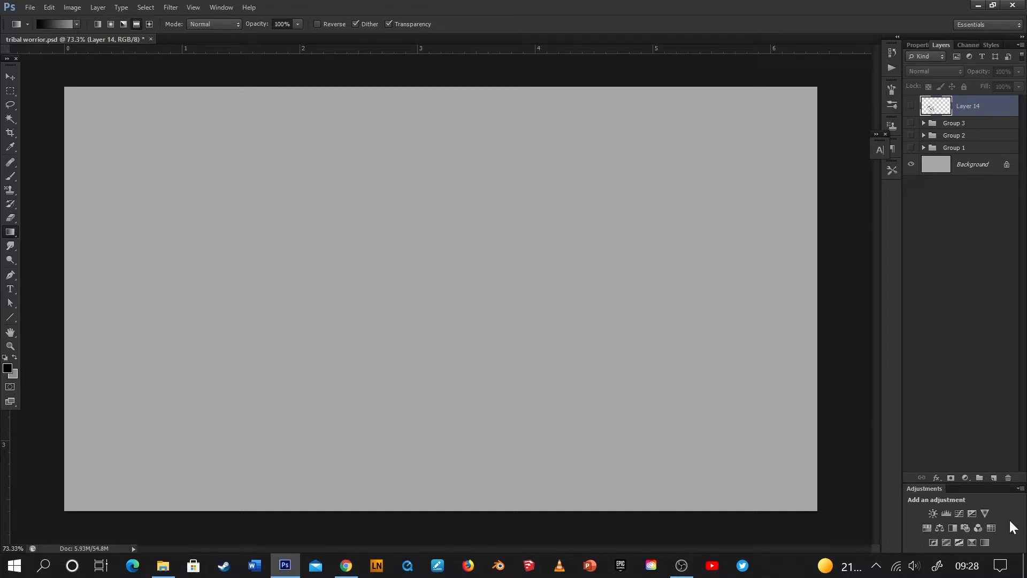
Add a new empty layer above Layer 14 and hide the Background layer
click(993, 477)
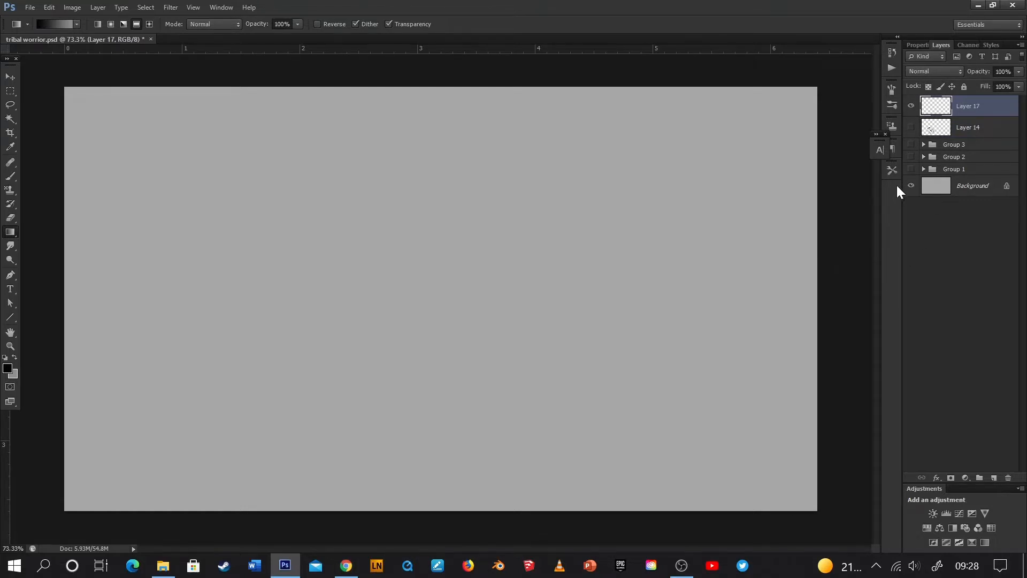
click(912, 186)
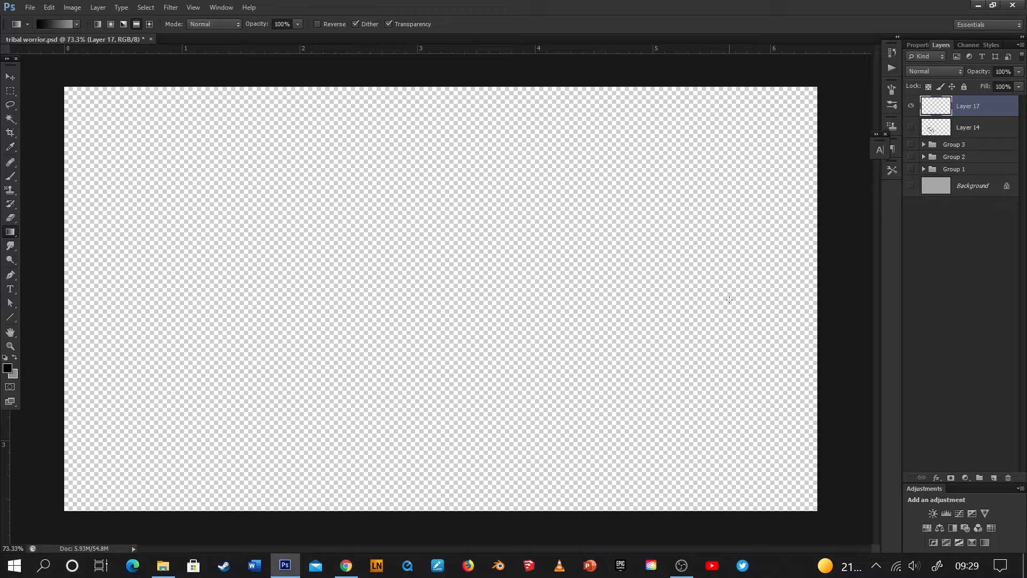
Choose the Brush tool with the 100 px hard round tip and reduce its size to 60 px
click(15, 177)
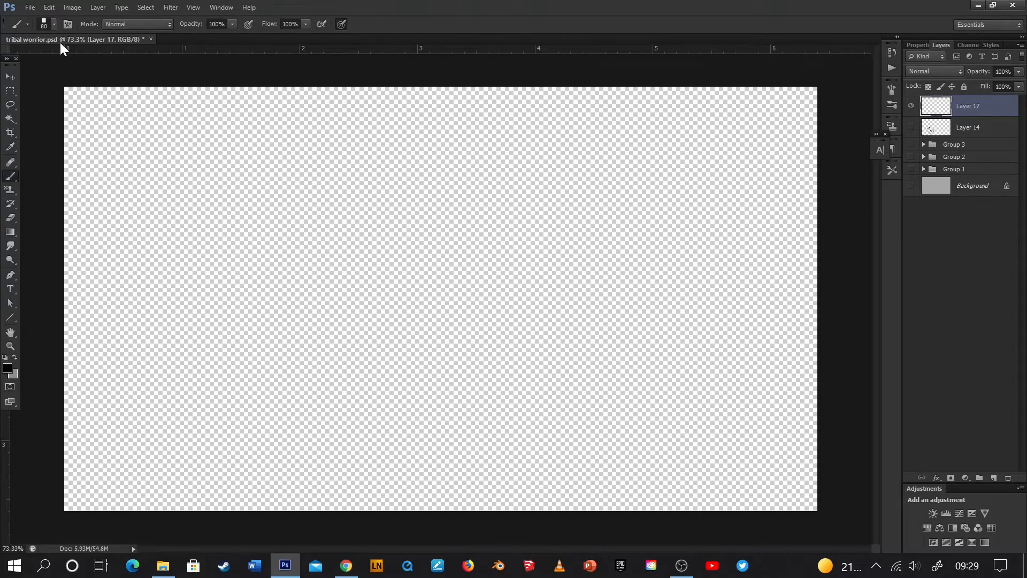
click(53, 25)
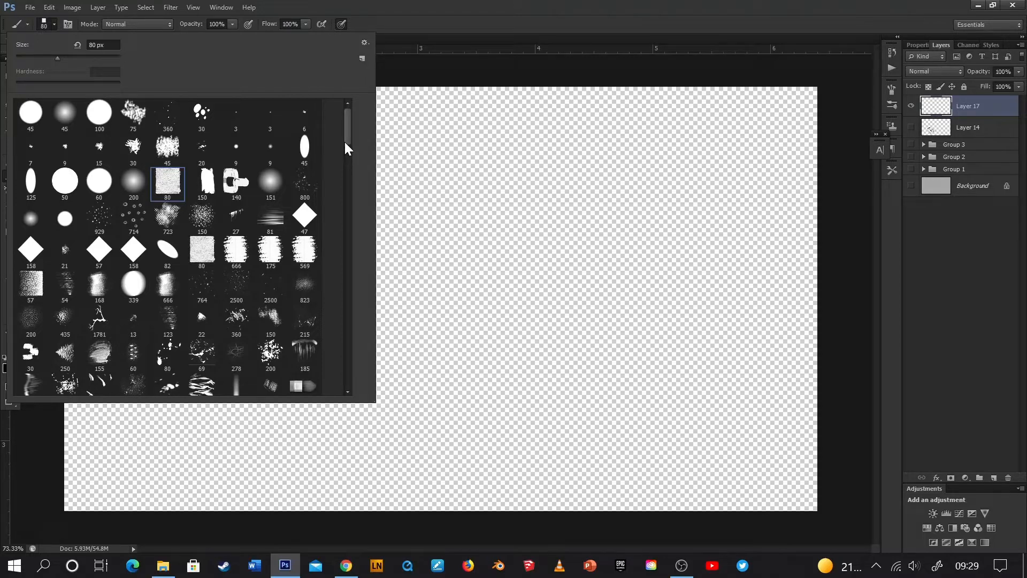
click(99, 114)
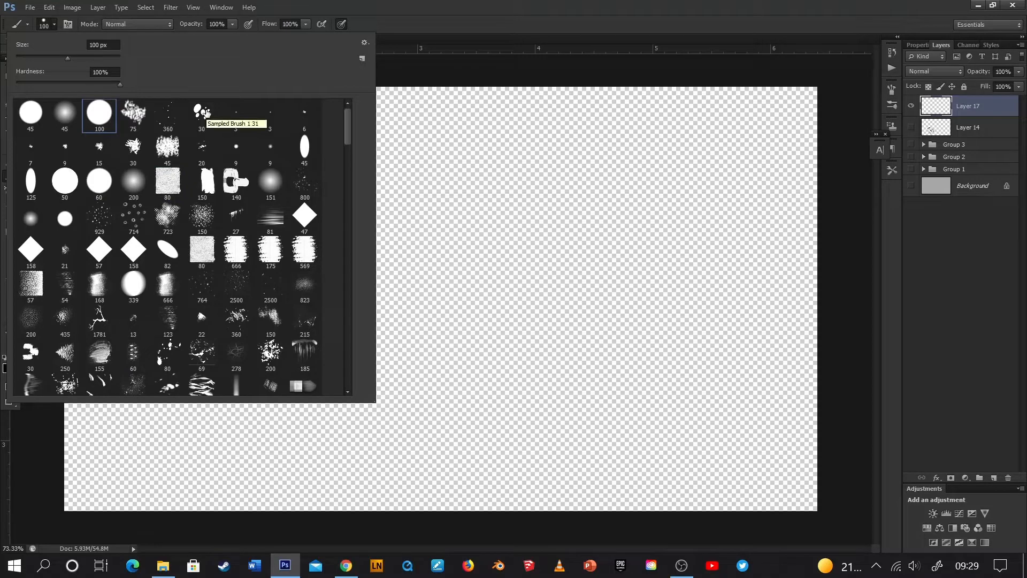
click(846, 259)
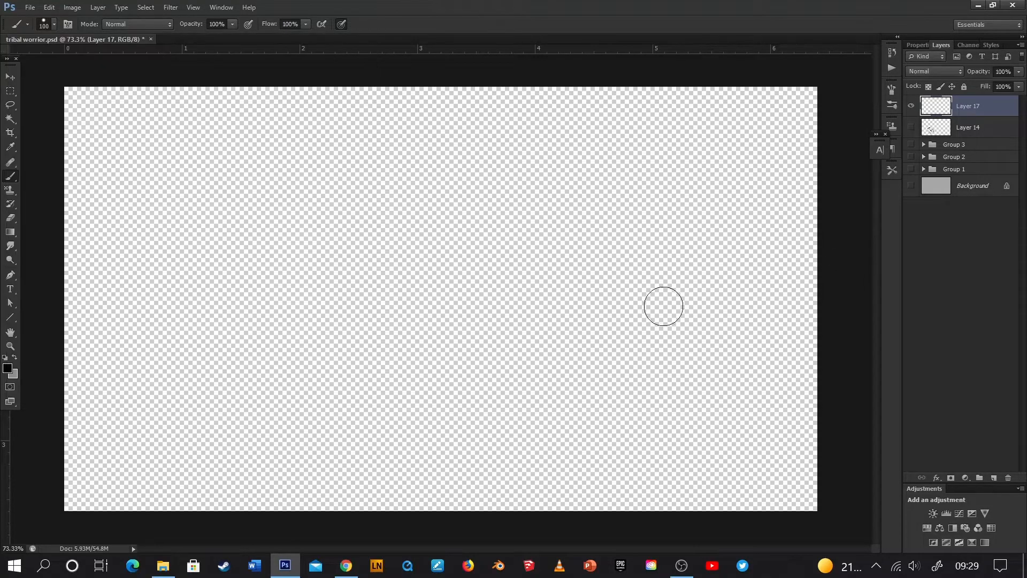
key(bracketleft)
key(bracketleft)
key(bracketleft)
key(bracketleft)
Try the round brush with a few freehand black shapes near the canvas centre and undo them all
mouse_move(397, 269)
mouse_down()
mouse_move(405, 264)
mouse_move(409, 312)
mouse_move(470, 271)
mouse_move(464, 278)
mouse_move(546, 251)
mouse_up()
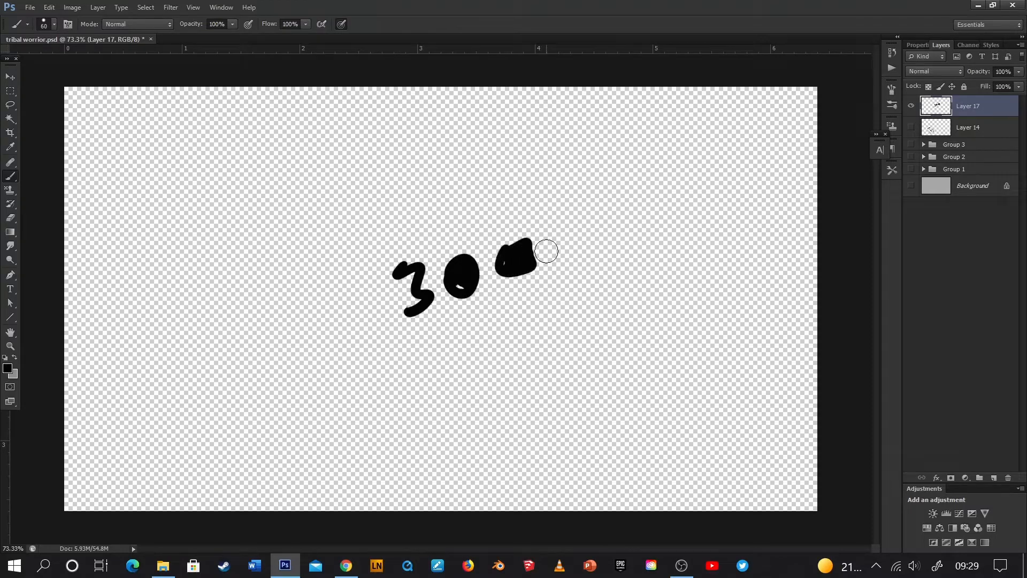
key(ctrl+alt+z)
key(ctrl+alt+z)
key(ctrl+alt+z)
key(ctrl+alt+z)
key(ctrl+alt+z)
key(ctrl+alt+z)
key(ctrl+alt+z)
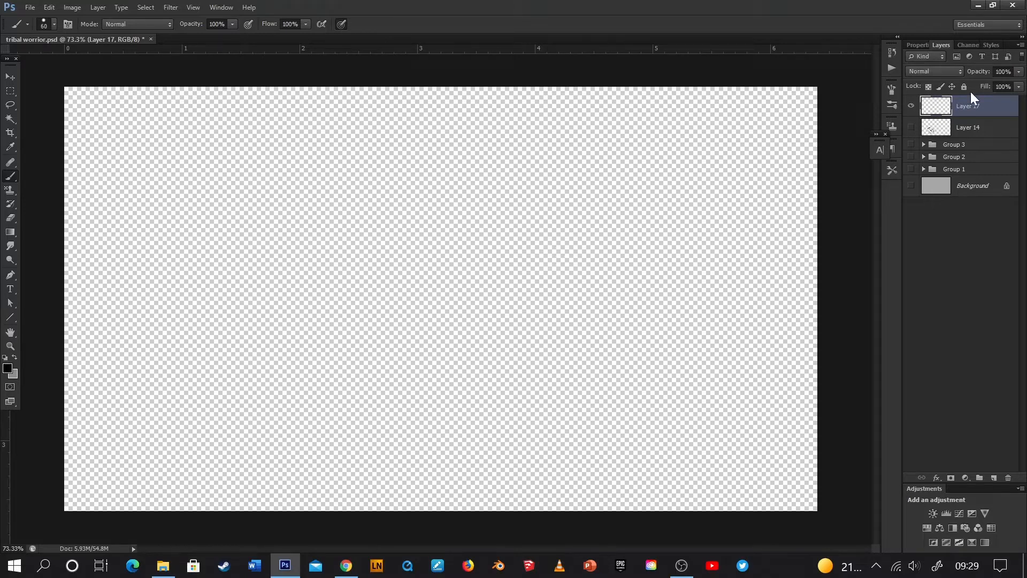
Paint a tall, solid black blob left of the canvas centre with small round dots around its upper edge
click(383, 276)
mouse_move(383, 280)
mouse_down()
mouse_move(392, 310)
mouse_move(381, 287)
mouse_move(388, 272)
mouse_move(393, 285)
mouse_move(394, 267)
mouse_move(403, 288)
mouse_move(402, 298)
mouse_move(382, 262)
mouse_move(374, 278)
mouse_move(390, 324)
mouse_move(395, 302)
mouse_move(396, 328)
mouse_move(380, 300)
mouse_move(393, 336)
mouse_move(399, 268)
mouse_up()
click(400, 279)
click(402, 296)
click(381, 261)
click(396, 257)
click(409, 262)
click(410, 278)
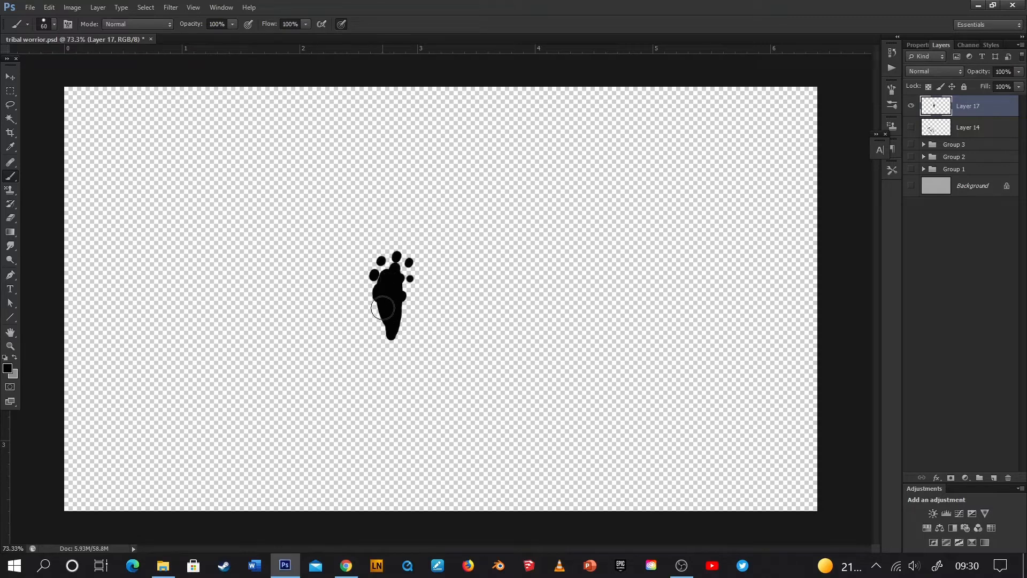
mouse_move(381, 305)
mouse_down()
mouse_move(402, 308)
mouse_move(390, 327)
mouse_up()
Roughen the black blob's edges with short strokes of the 30 px spatter brush tip
click(54, 24)
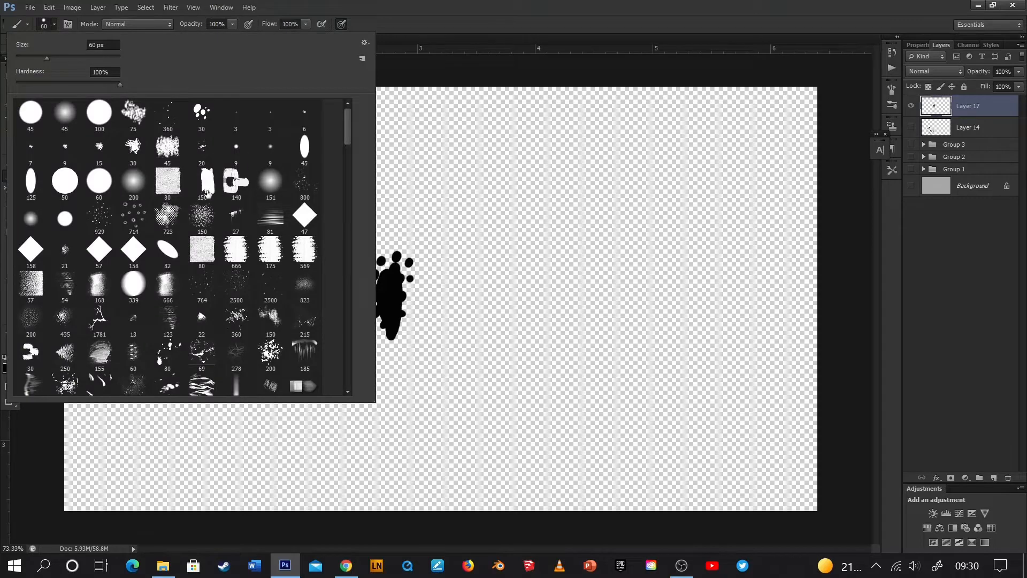
click(133, 146)
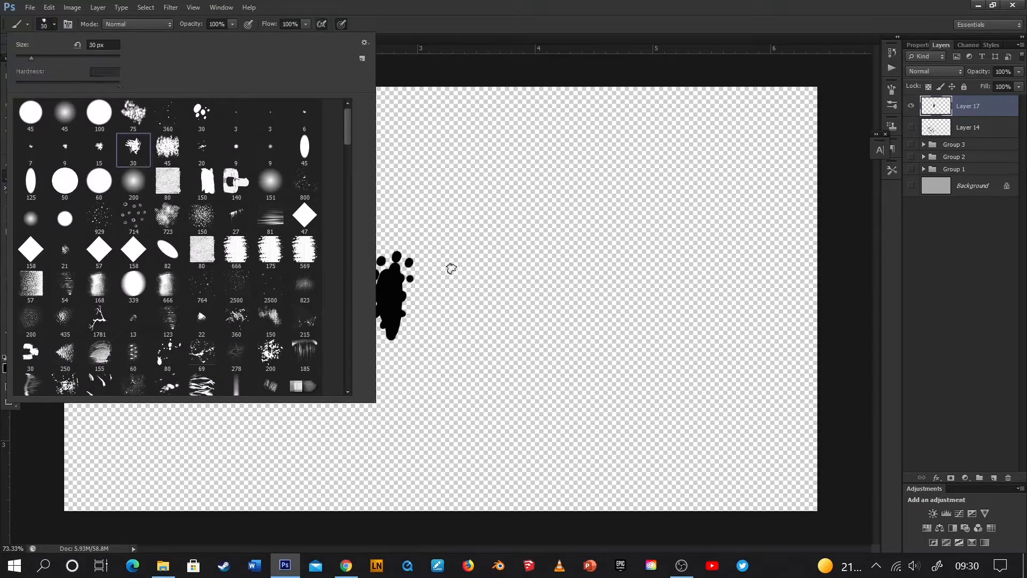
click(404, 287)
drag(408, 296, 408, 310)
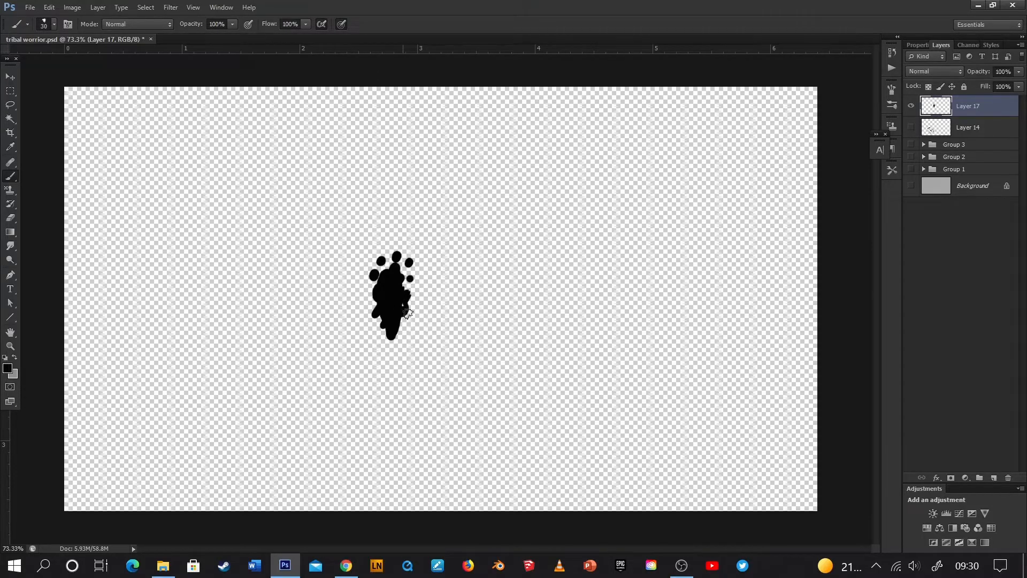
click(401, 323)
click(379, 316)
mouse_move(386, 269)
mouse_down()
mouse_move(385, 258)
mouse_move(407, 259)
mouse_move(403, 320)
mouse_up()
Select the painted blob with a rectangular marquee and define it as a brush preset, keeping the suggested name
click(11, 91)
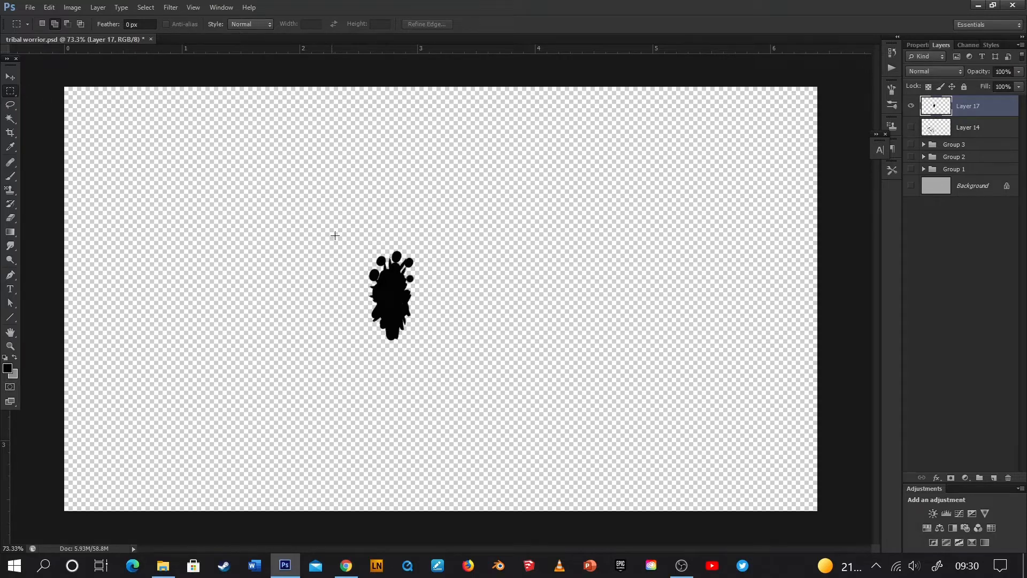
drag(330, 231, 446, 357)
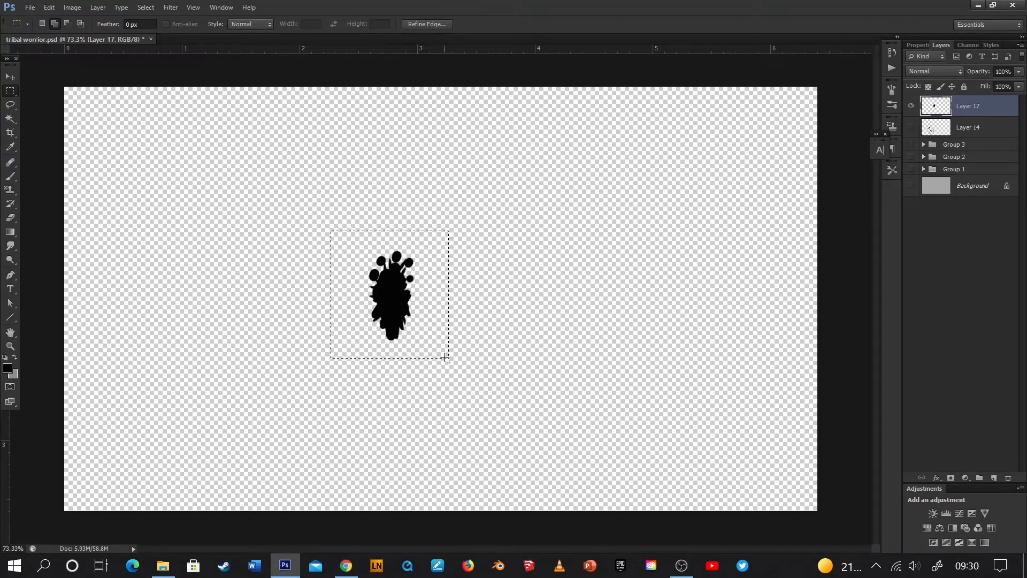
click(50, 7)
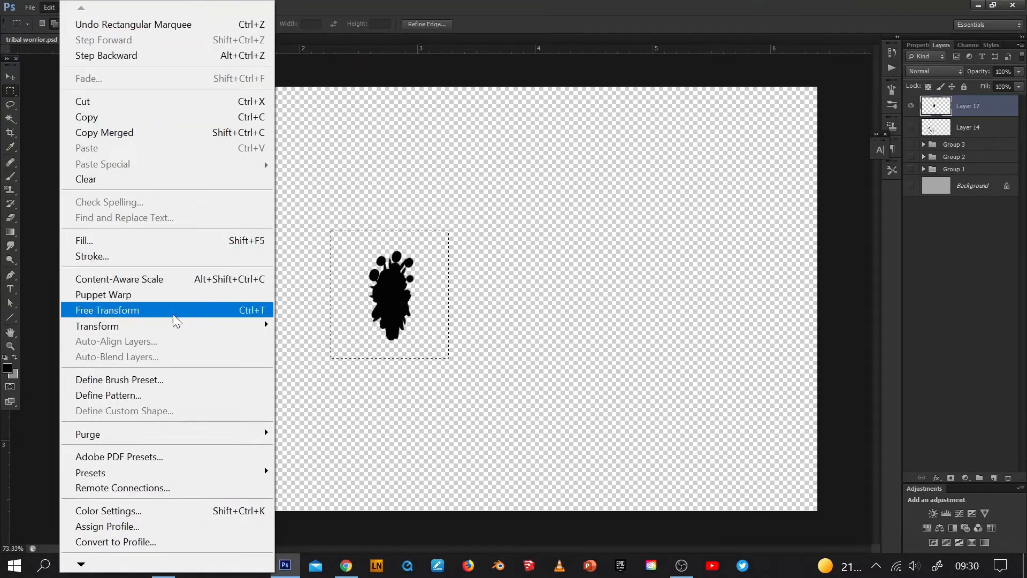
click(194, 381)
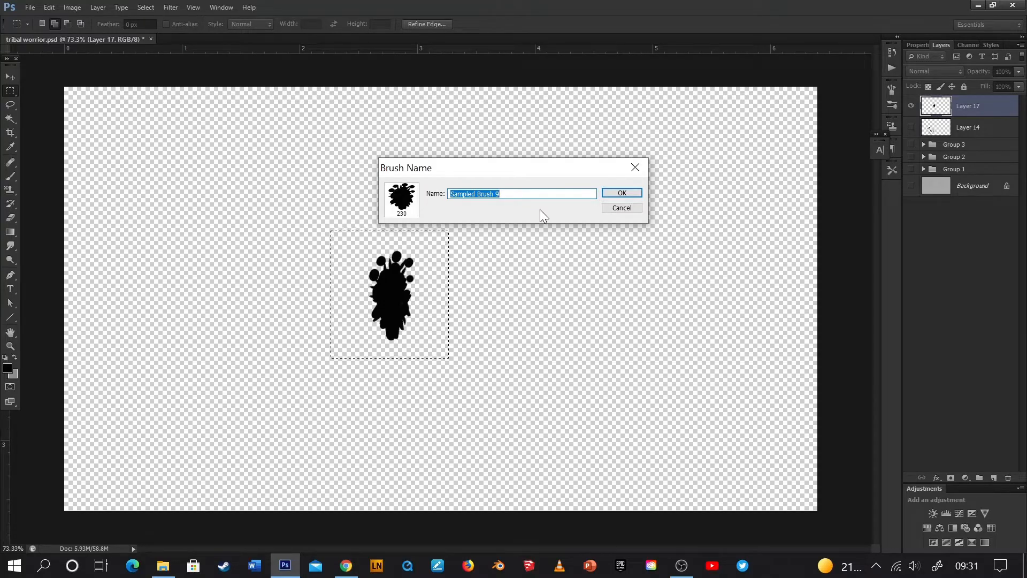
click(611, 191)
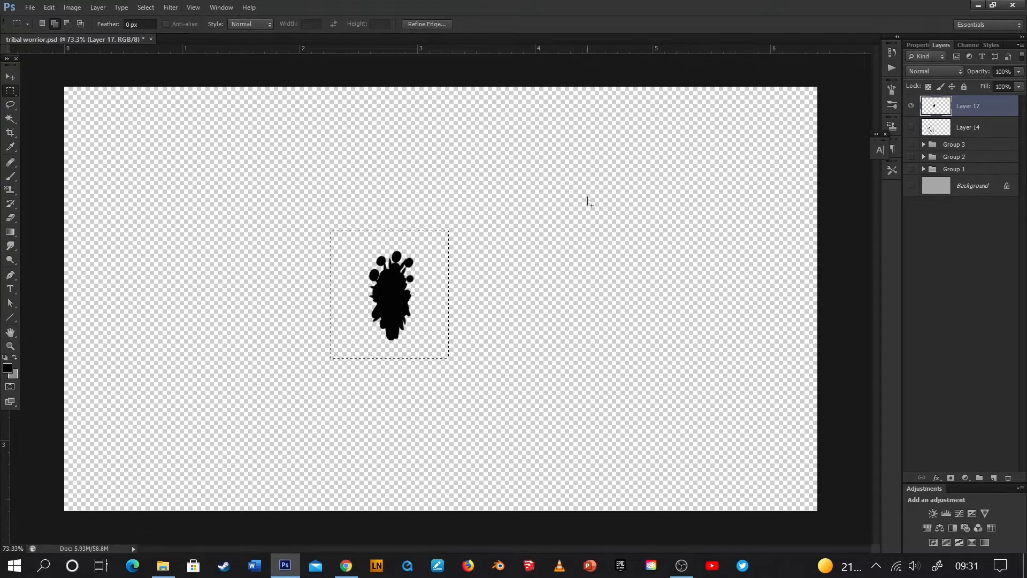
Delete the painted blob, deselect the area, and show the Background layer again
key(Delete)
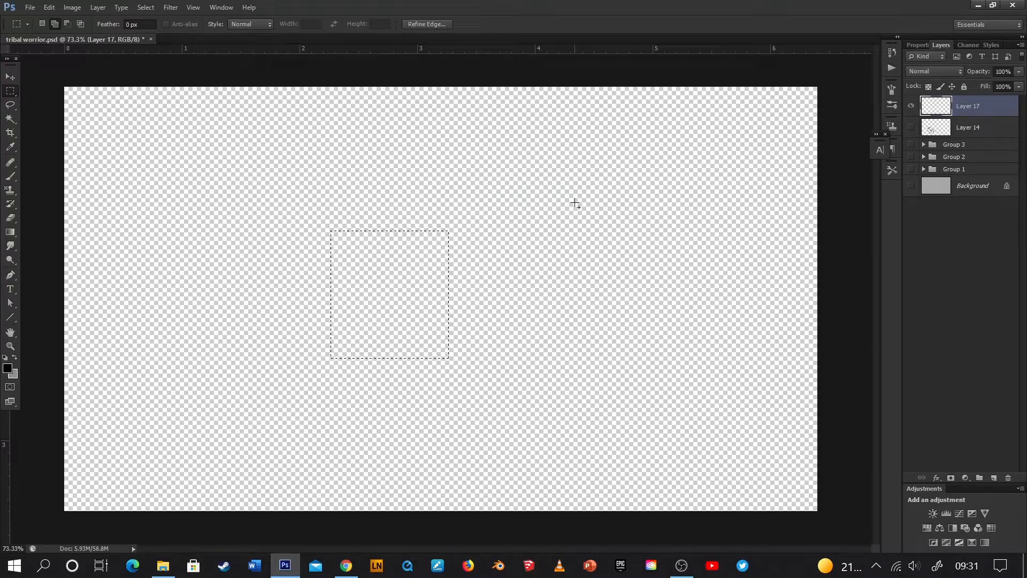
key(ctrl+d)
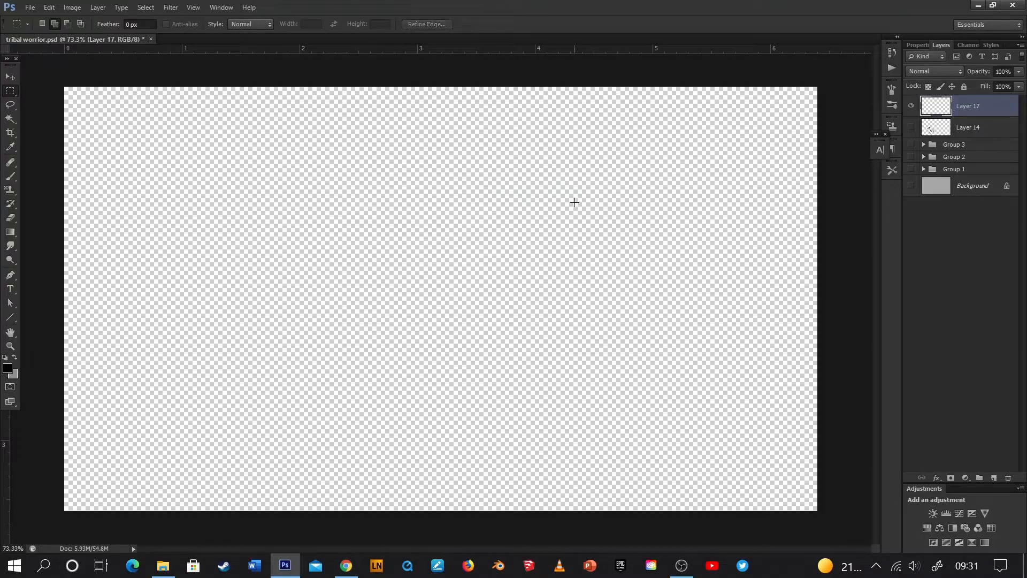
click(911, 185)
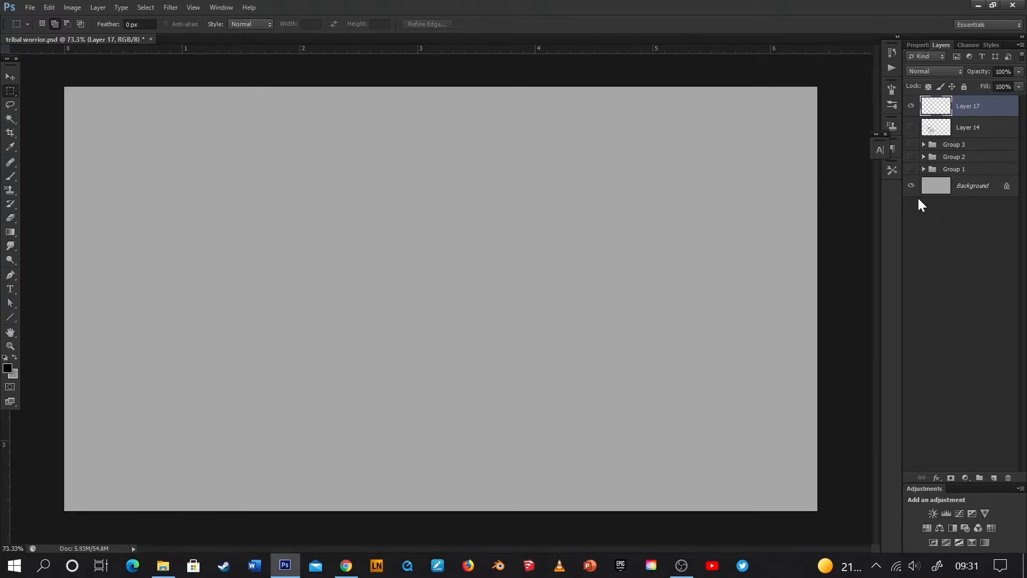
Choose the Brush tool with the newly defined 230 px blob tip at the end of the preset list
click(10, 177)
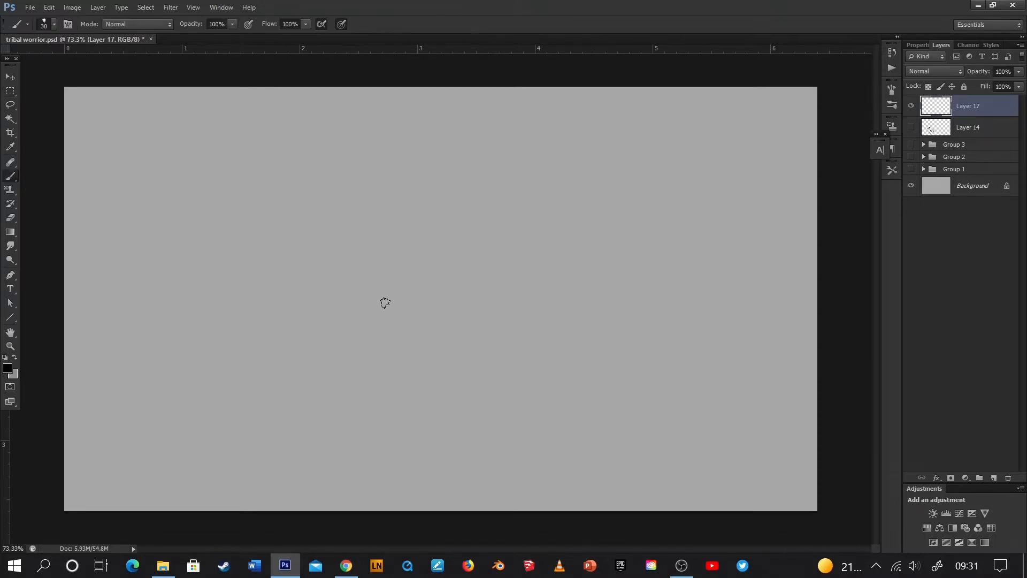
click(54, 24)
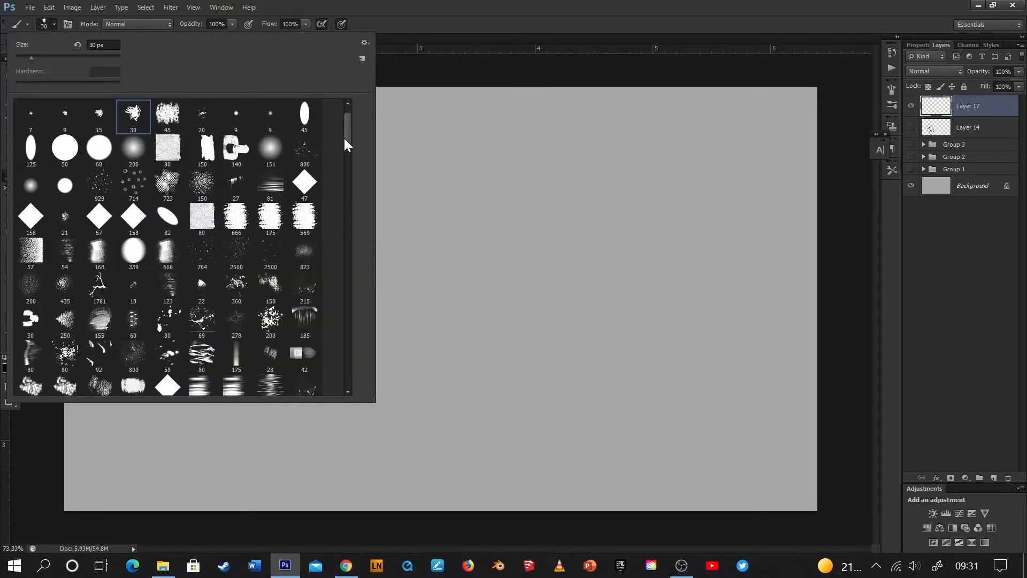
drag(343, 136, 349, 355)
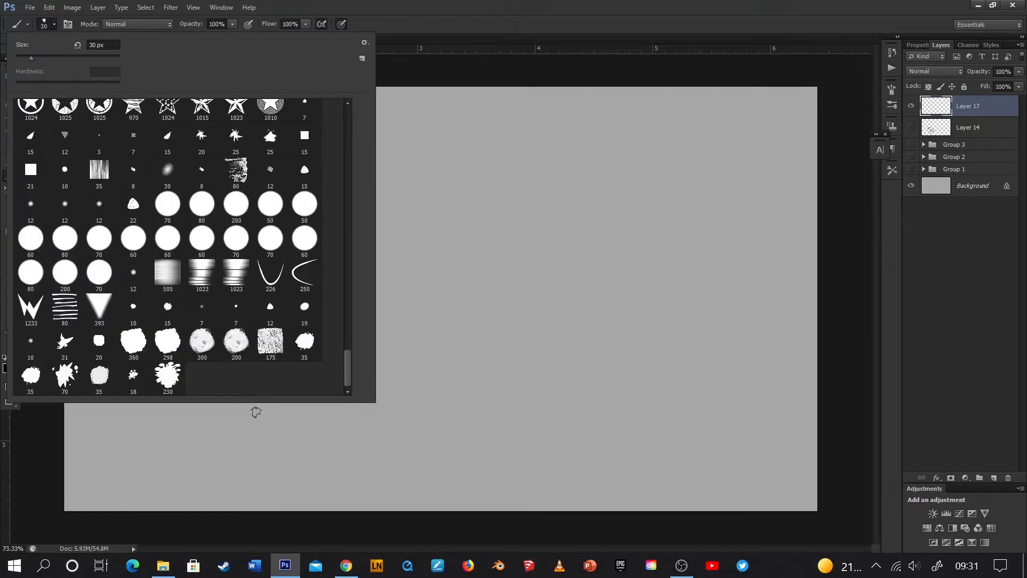
click(167, 378)
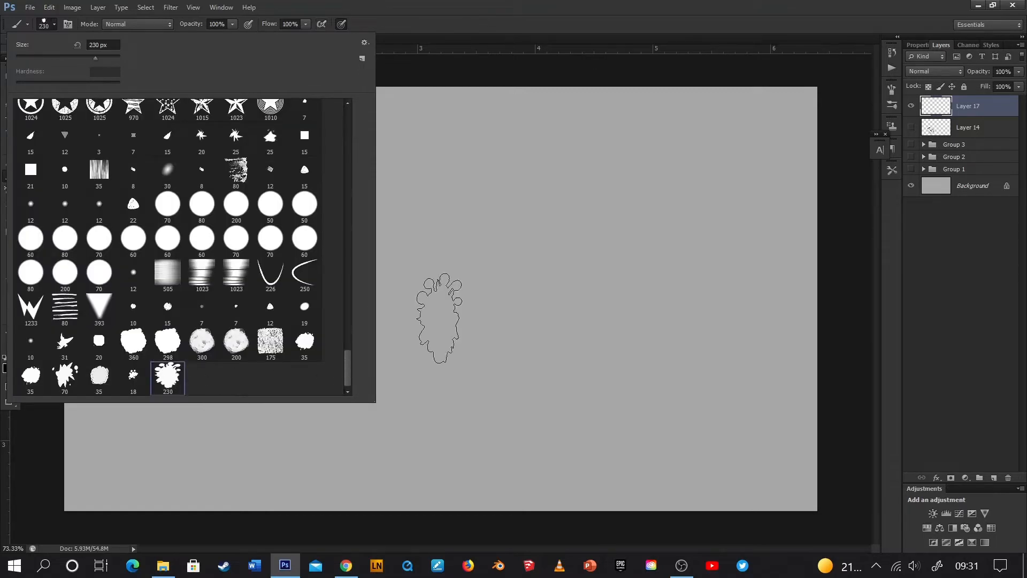
Try the custom blob brush with several black strokes around the canvas centre and undo them all
click(498, 283)
mouse_move(459, 269)
mouse_down()
mouse_move(489, 356)
mouse_move(509, 375)
mouse_up()
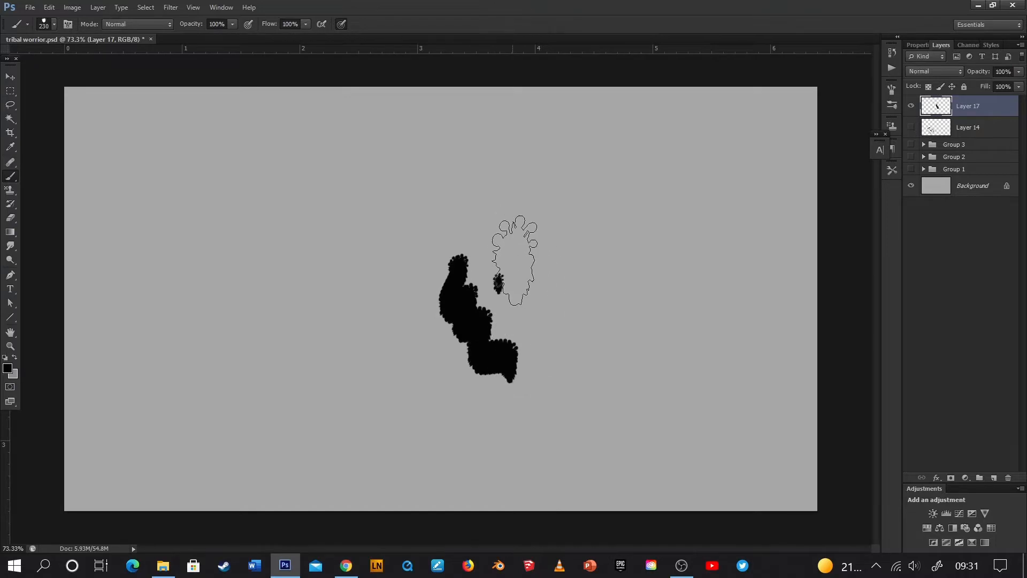
drag(513, 245, 522, 374)
drag(558, 313, 555, 398)
drag(574, 260, 576, 293)
drag(611, 263, 616, 321)
key(ctrl+alt+z)
key(ctrl+alt+z)
key(ctrl+alt+z)
key(ctrl+alt+z)
key(ctrl+alt+z)
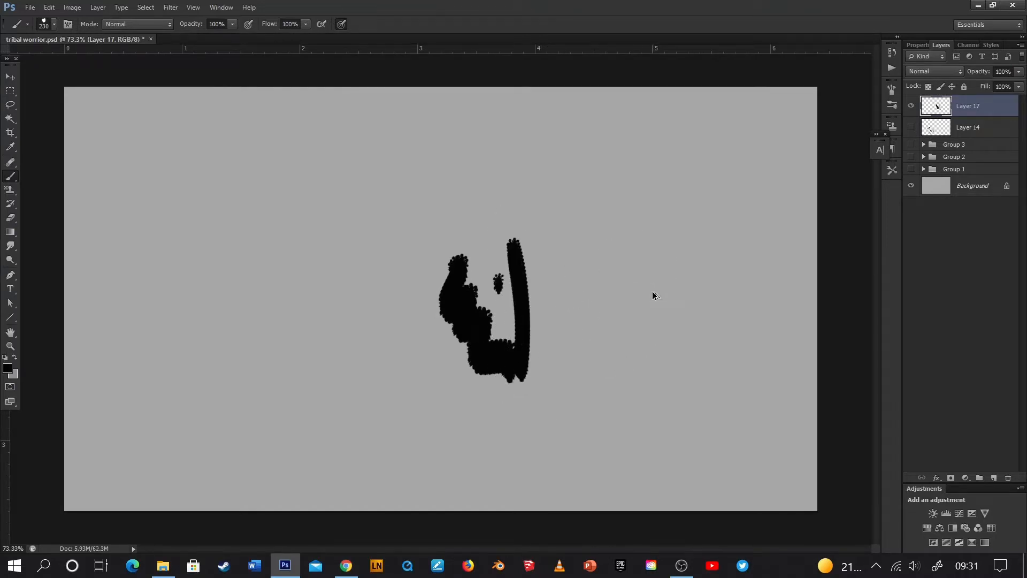
key(ctrl+alt+z)
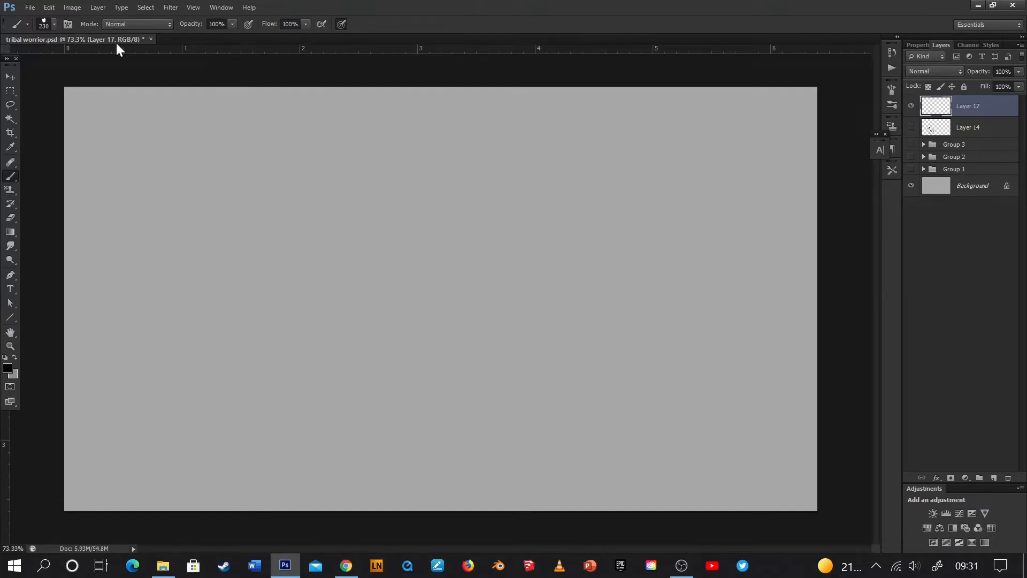
Set the custom brush tip's size to 29 px and its angle to 15° in the enlarged brush tip shape settings
click(68, 24)
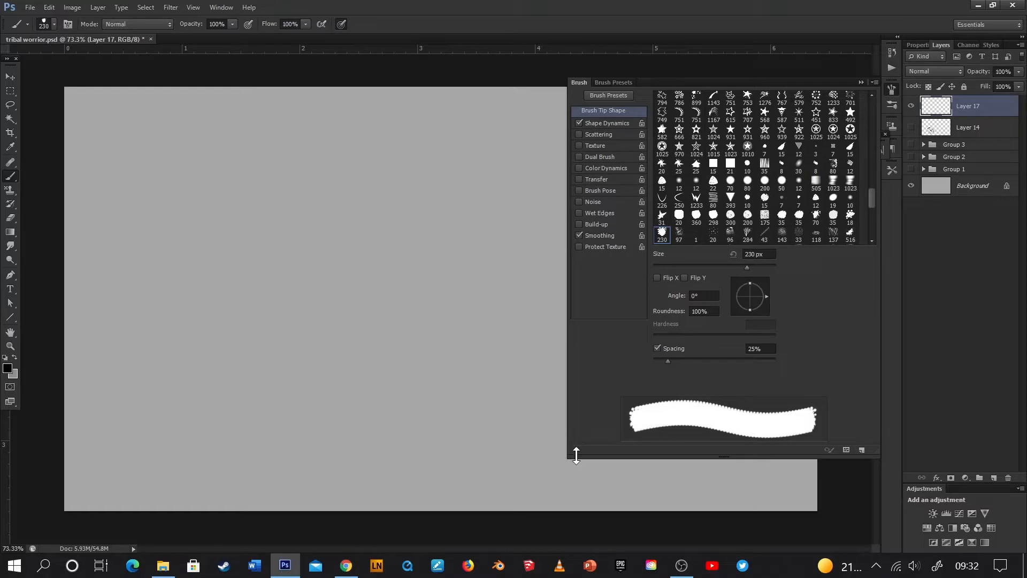
mouse_move(570, 456)
mouse_down()
mouse_move(538, 457)
mouse_move(471, 489)
mouse_up()
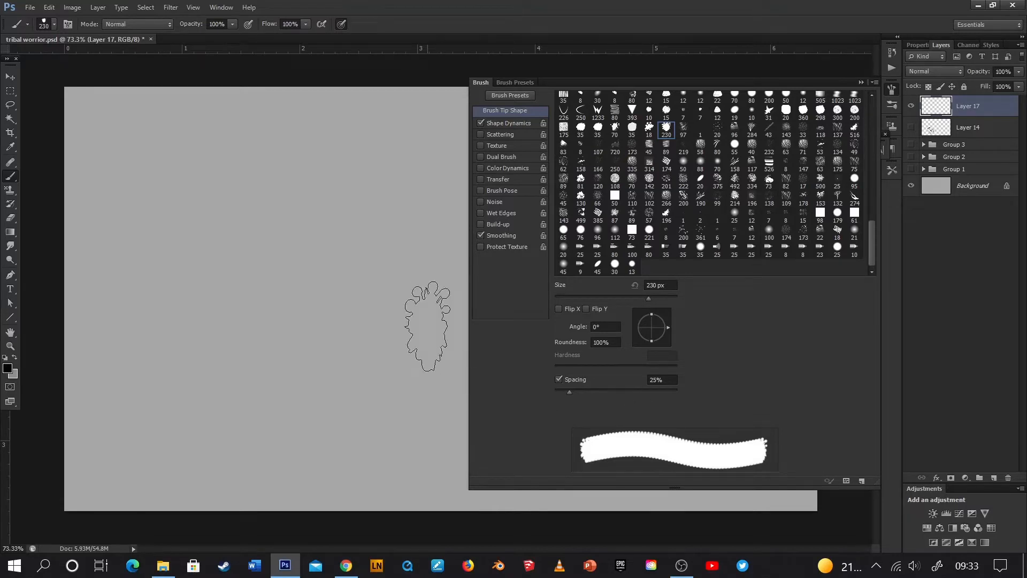
mouse_move(648, 296)
mouse_down()
mouse_move(623, 304)
mouse_move(650, 306)
mouse_up()
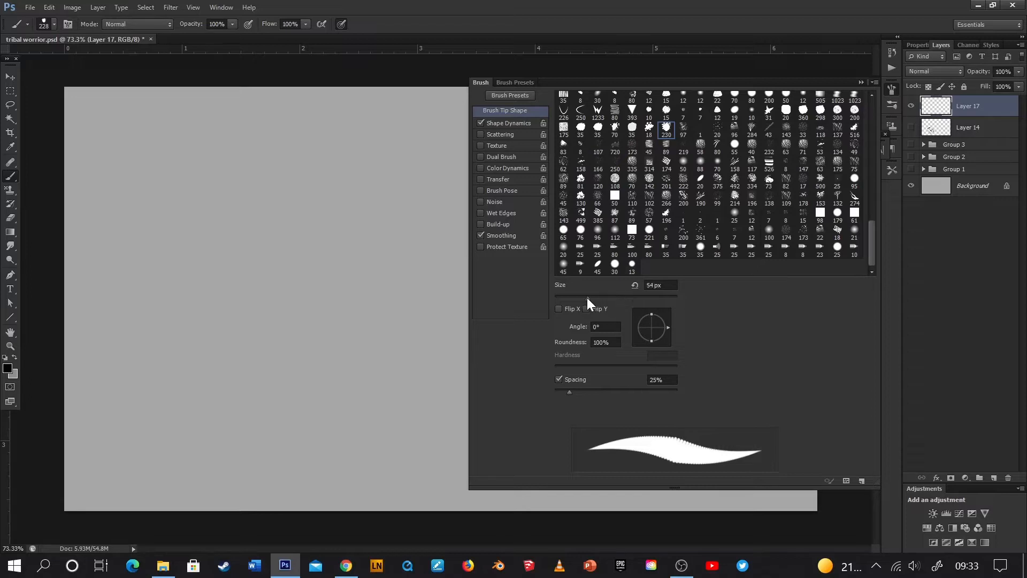
mouse_move(586, 298)
mouse_down()
mouse_move(569, 299)
mouse_move(606, 307)
mouse_move(557, 304)
mouse_move(599, 310)
mouse_move(572, 305)
mouse_up()
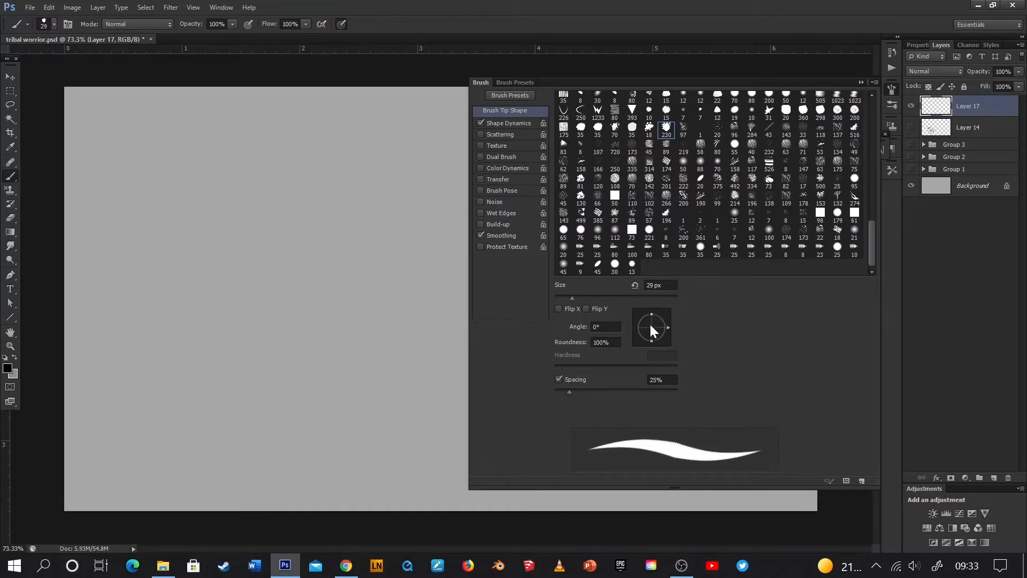
mouse_move(668, 324)
mouse_down()
mouse_move(637, 309)
mouse_move(662, 313)
mouse_move(652, 307)
mouse_move(666, 323)
mouse_up()
Try the 29 px angled brush with a zigzag and two more strokes on the canvas, and undo them
mouse_move(364, 282)
mouse_down()
mouse_move(354, 300)
mouse_move(414, 329)
mouse_up()
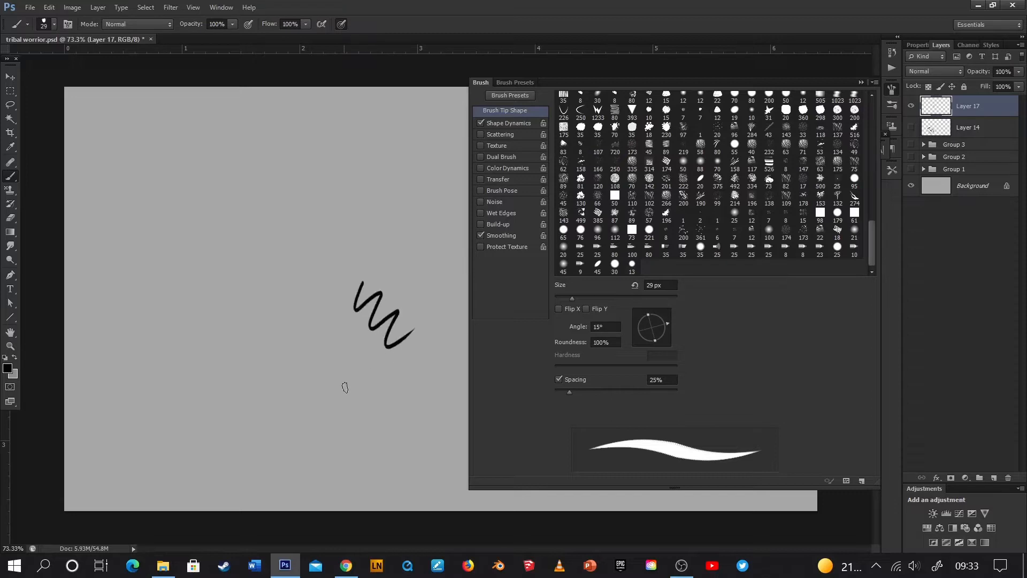
mouse_move(345, 388)
mouse_down()
mouse_move(353, 345)
mouse_move(334, 276)
mouse_up()
mouse_move(300, 366)
mouse_down()
mouse_move(292, 387)
mouse_move(382, 424)
mouse_move(448, 409)
mouse_up()
key(ctrl+alt+z)
key(ctrl+alt+z)
key(ctrl+alt+z)
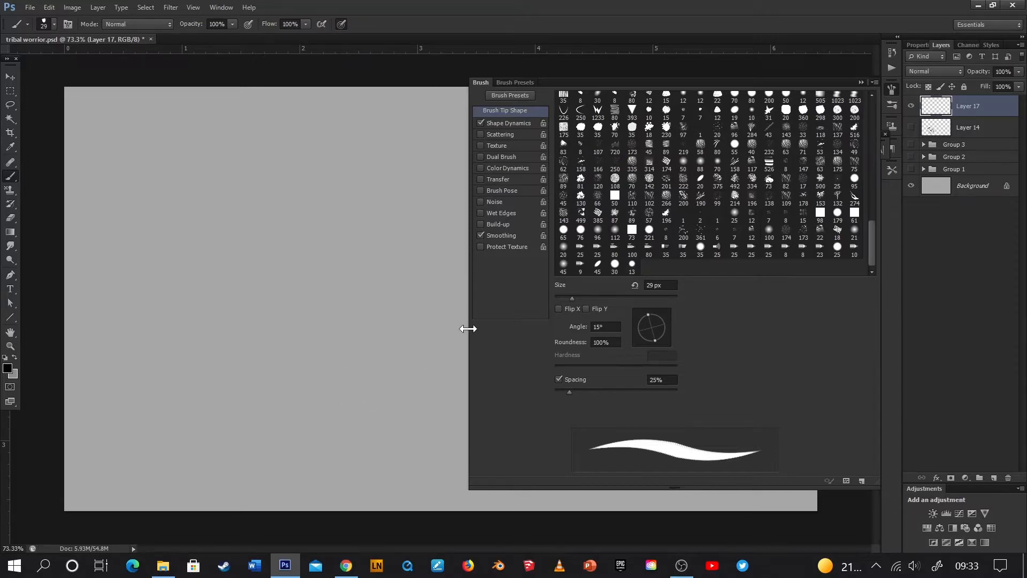
Flatten the custom brush tip to 12% roundness and paint a curvy test stroke on the canvas
mouse_move(649, 314)
mouse_down()
mouse_move(650, 328)
mouse_move(646, 303)
mouse_move(651, 324)
mouse_up()
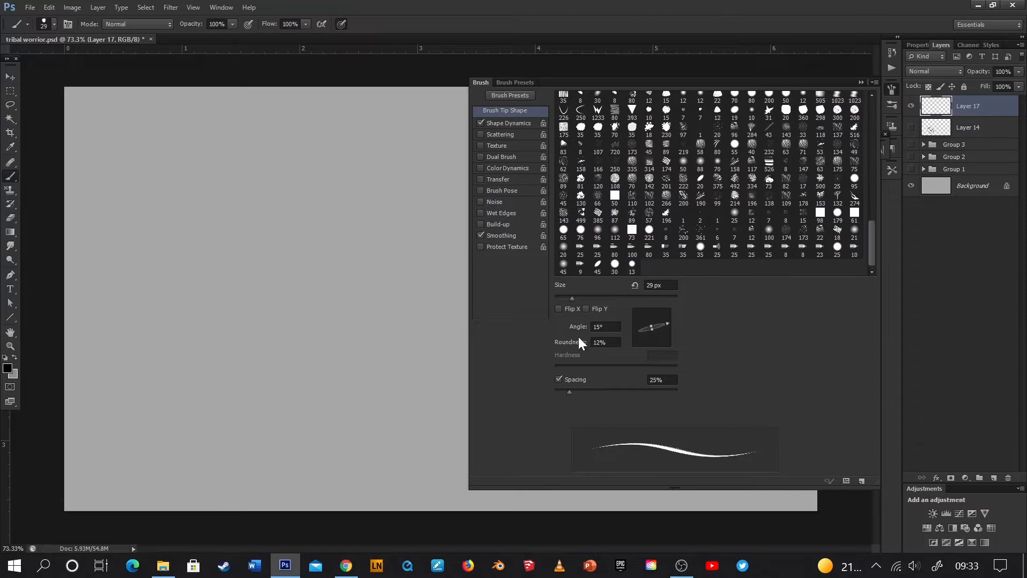
mouse_move(347, 274)
mouse_down()
mouse_move(388, 298)
mouse_move(391, 367)
mouse_up()
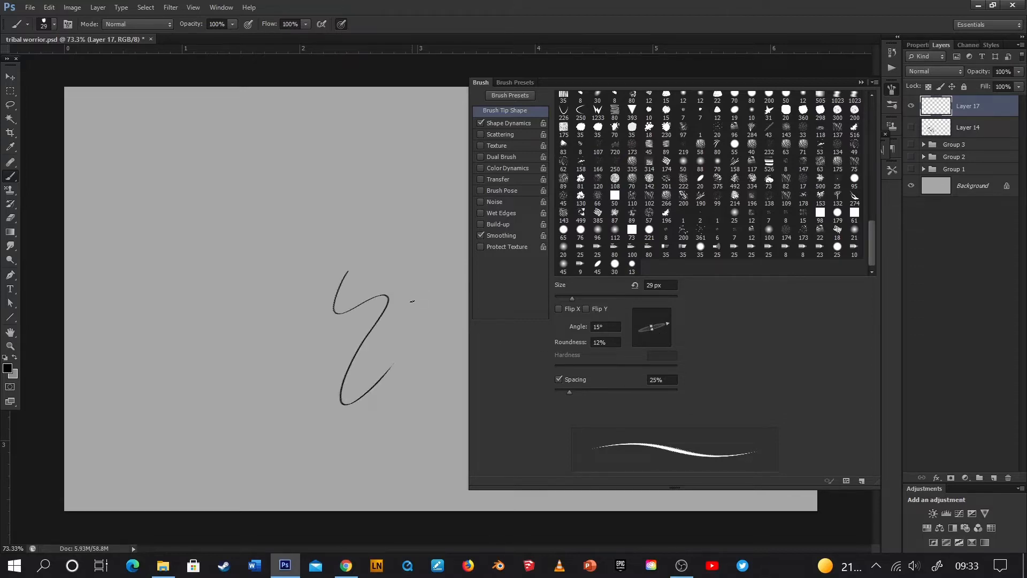
Enlarge the custom brush tip to 97 px and paint several wavy and straight test strokes around the existing curve
click(591, 299)
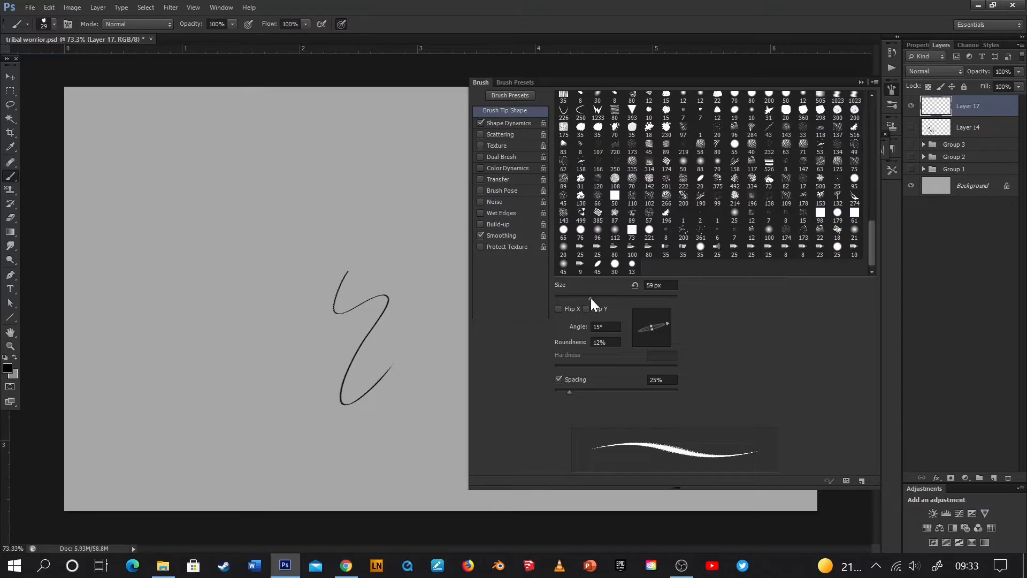
drag(611, 300, 614, 299)
mouse_move(277, 279)
mouse_down()
mouse_move(286, 366)
mouse_move(328, 384)
mouse_up()
mouse_move(215, 405)
mouse_down()
mouse_move(236, 388)
mouse_move(302, 461)
mouse_move(386, 462)
mouse_up()
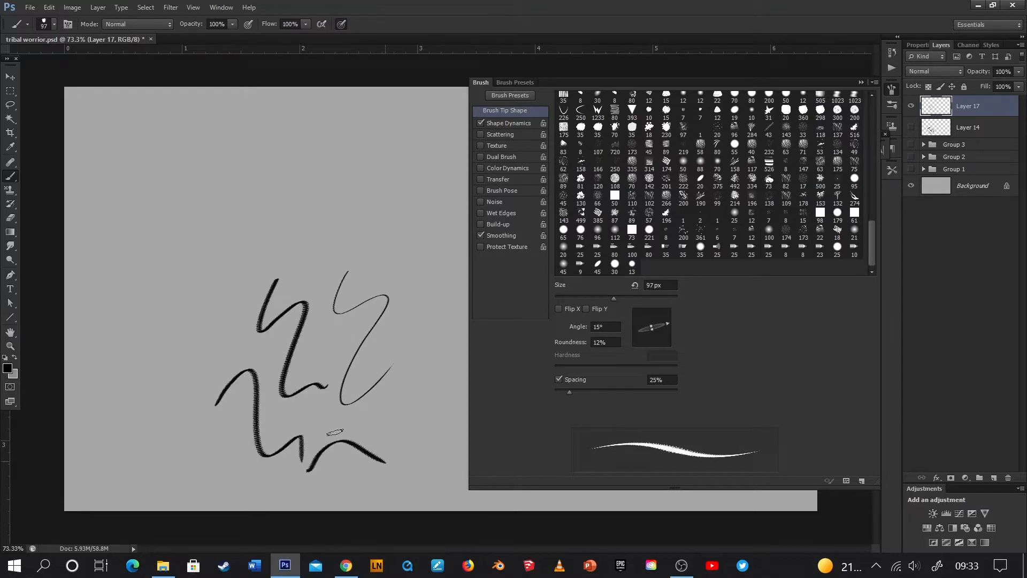
mouse_move(303, 426)
mouse_down()
mouse_move(407, 439)
mouse_move(377, 441)
mouse_up()
drag(389, 396, 386, 444)
drag(396, 399, 393, 443)
mouse_move(248, 371)
mouse_down()
mouse_move(293, 342)
mouse_move(322, 387)
mouse_up()
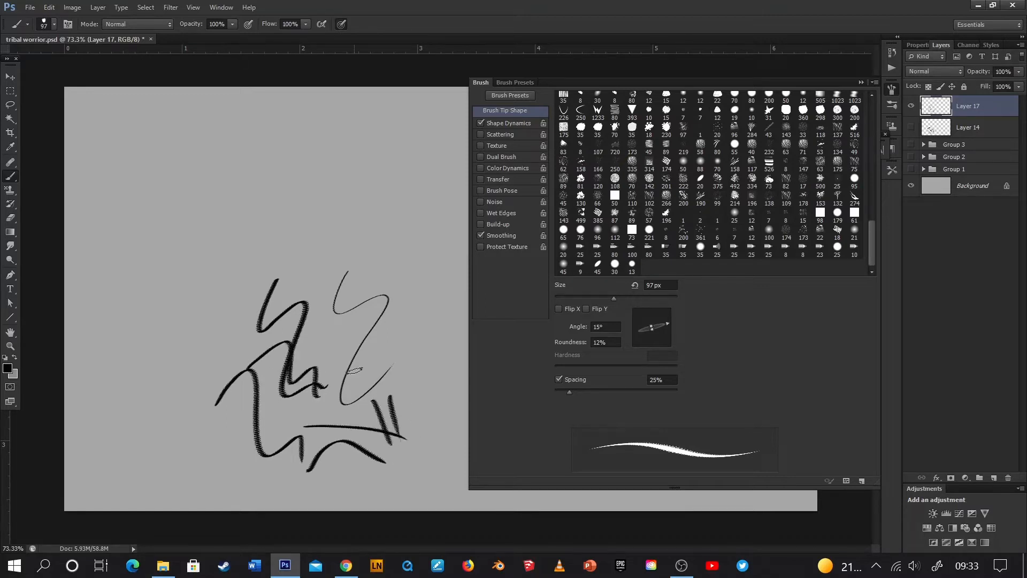
Undo all the test strokes on the canvas, including the thin curvy one
key(ctrl+alt+z)
key(ctrl+alt+z)
key(ctrl+alt+z)
key(ctrl+alt+z)
key(ctrl+alt+z)
key(ctrl+alt+z)
key(ctrl+alt+z)
key(ctrl+alt+z)
key(ctrl+alt+z)
key(ctrl+alt+z)
key(ctrl+alt+z)
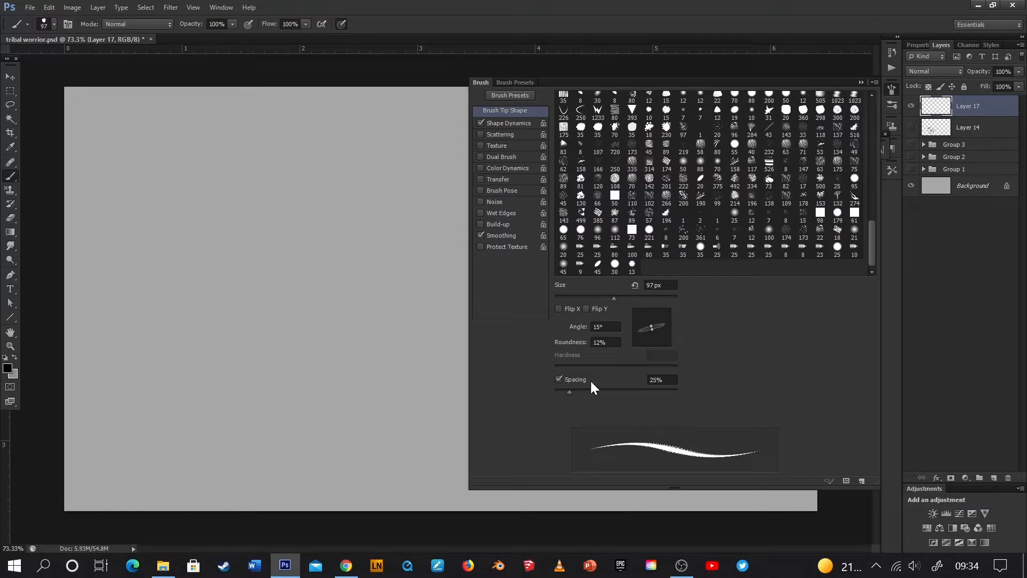
Set the brush tip's spacing to 1%, its angle to -77° and its roundness to 8%
drag(570, 392, 625, 393)
mouse_move(634, 390)
mouse_down()
mouse_move(675, 391)
mouse_move(538, 382)
mouse_up()
mouse_move(665, 327)
mouse_down()
mouse_move(647, 313)
mouse_move(655, 325)
mouse_move(667, 319)
mouse_move(654, 313)
mouse_move(653, 326)
mouse_up()
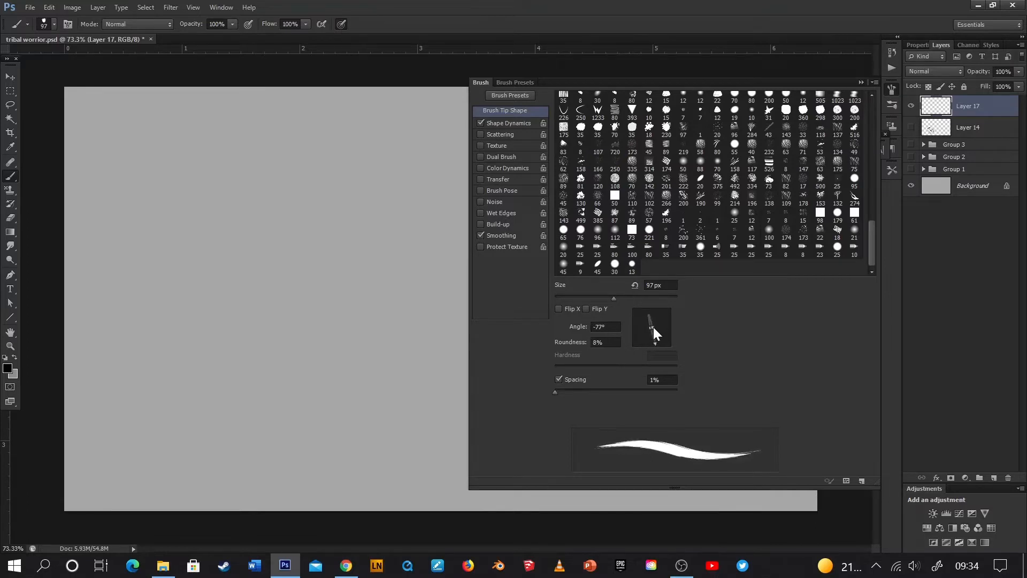
Try the steeply angled brush with several curvy strokes and one large arc, and undo them all
mouse_move(352, 285)
mouse_down()
mouse_move(346, 323)
mouse_move(389, 397)
mouse_up()
mouse_move(367, 248)
mouse_down()
mouse_move(396, 405)
mouse_move(417, 287)
mouse_move(398, 403)
mouse_up()
mouse_move(309, 263)
mouse_down()
mouse_move(330, 311)
mouse_move(327, 394)
mouse_up()
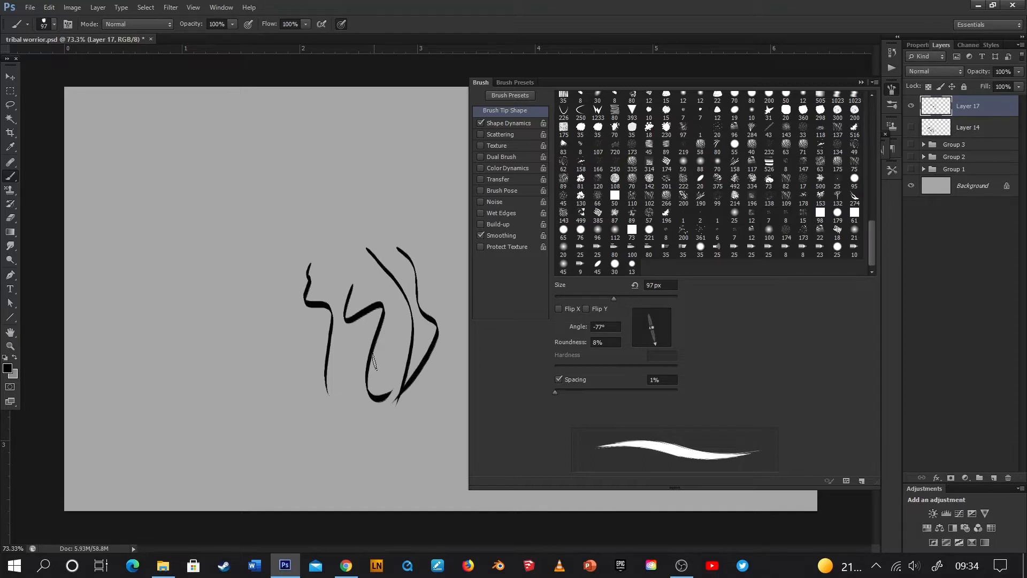
mouse_move(263, 428)
mouse_down()
mouse_move(235, 415)
mouse_move(129, 305)
mouse_up()
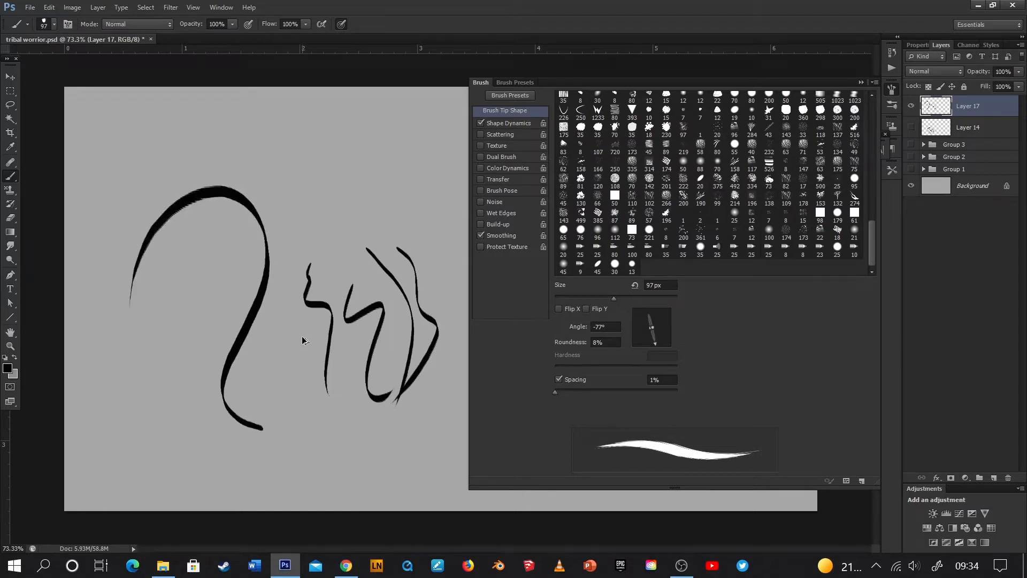
key(ctrl+alt+z)
key(ctrl+alt+z)
key(ctrl+alt+z)
key(ctrl+alt+z)
key(ctrl+alt+z)
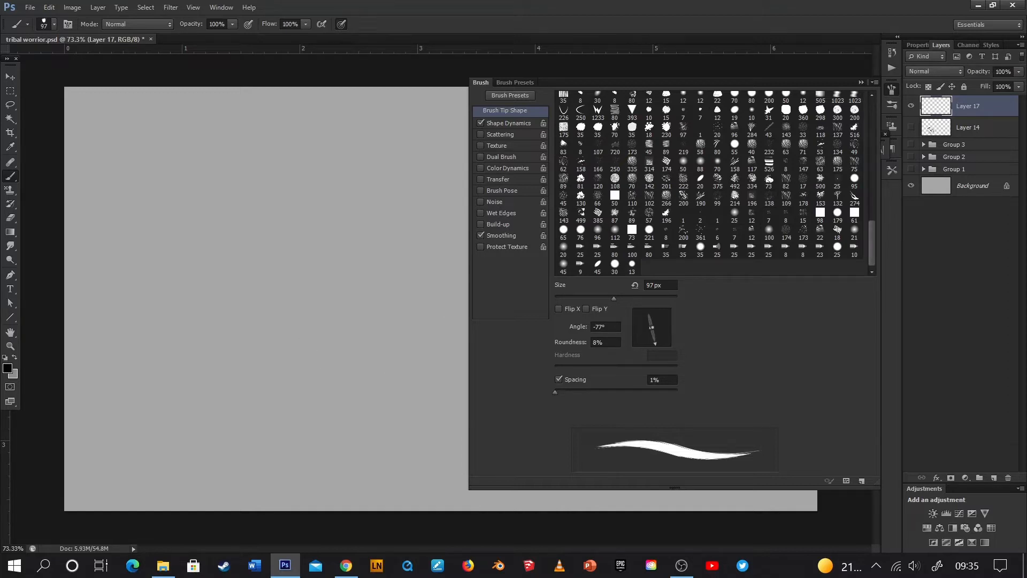
Set the brush tip's roundness to 20%
click(605, 342)
key(BackSpace)
key(BackSpace)
text(20)
key(Return)
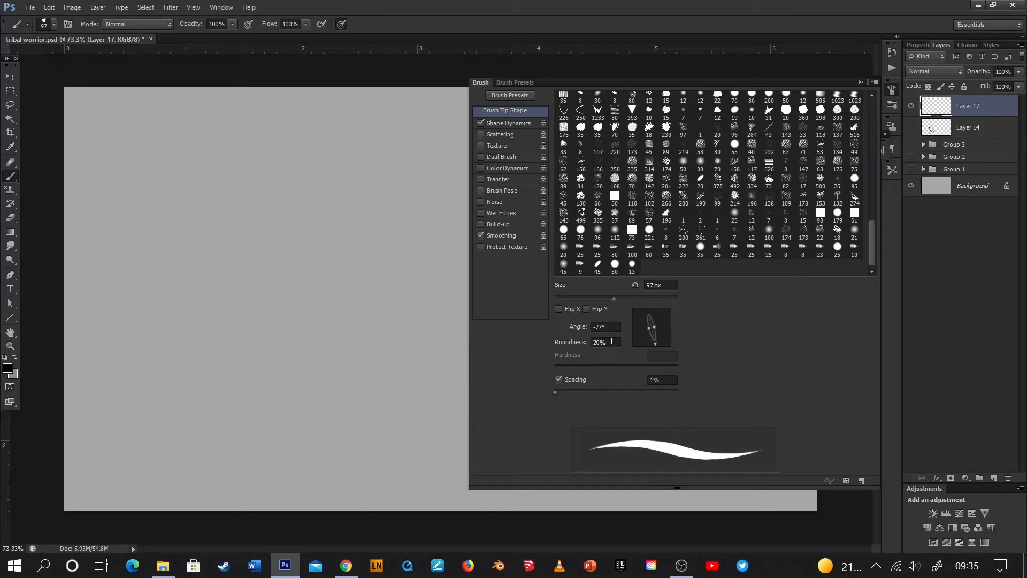
Try the 20% roundness brush with two curvy strokes on the canvas, undoing each one
mouse_move(342, 292)
mouse_down()
mouse_move(374, 294)
mouse_move(399, 370)
mouse_up()
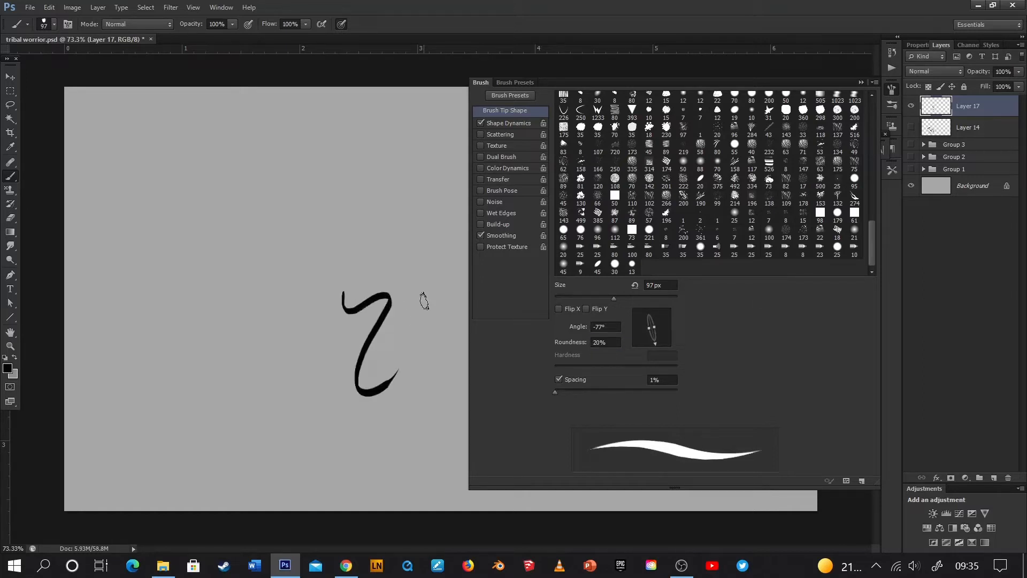
key(ctrl+z)
mouse_move(298, 264)
mouse_down()
mouse_move(277, 308)
mouse_move(357, 358)
mouse_up()
key(ctrl+z)
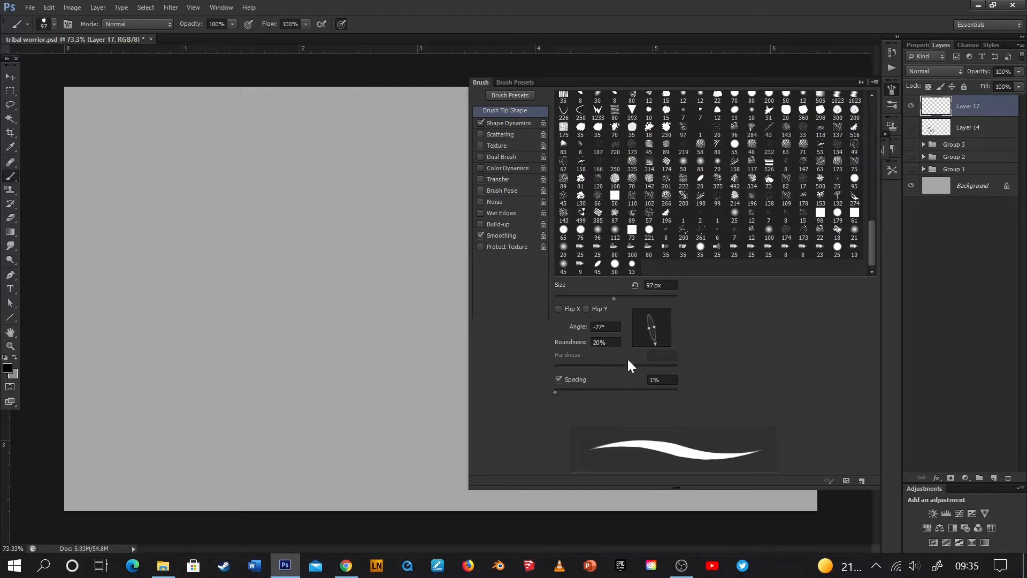
Set the size jitter to 18% in the shape dynamics and try it with several curvy strokes, undoing them all
click(510, 123)
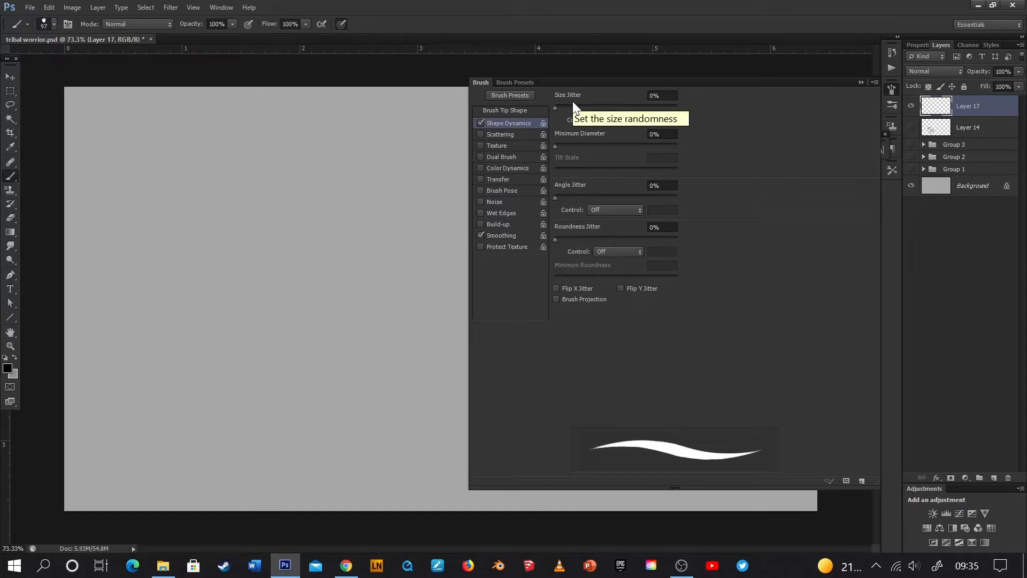
drag(571, 105, 575, 106)
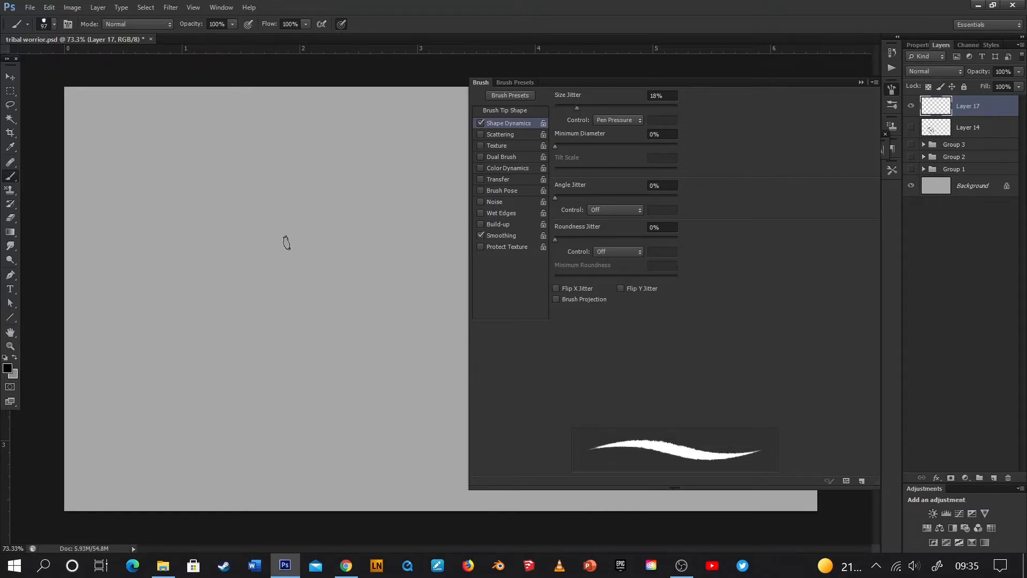
mouse_move(282, 245)
mouse_down()
mouse_move(293, 346)
mouse_move(337, 331)
mouse_up()
mouse_move(345, 234)
mouse_down()
mouse_move(370, 329)
mouse_move(362, 395)
mouse_up()
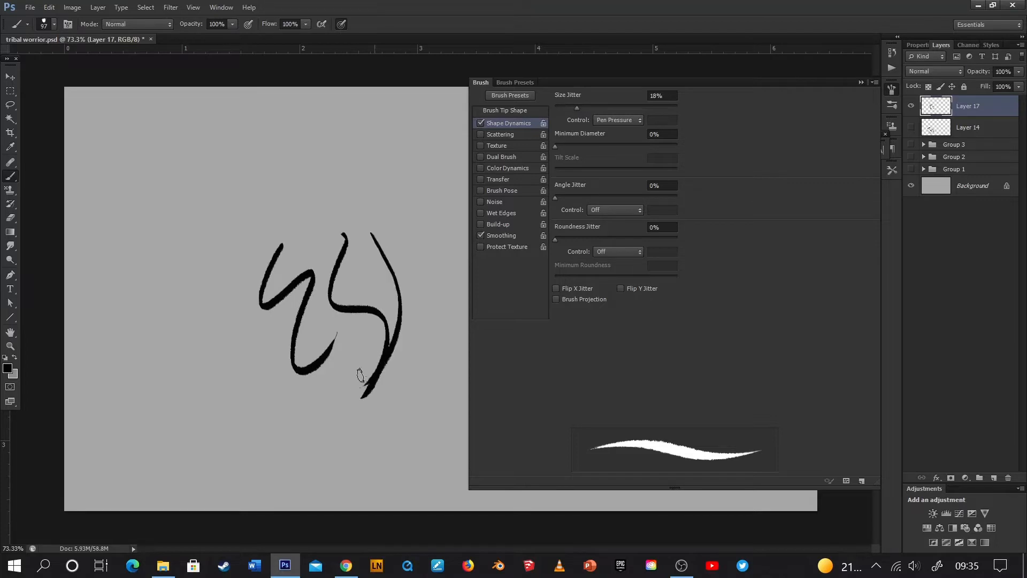
mouse_move(404, 270)
mouse_down()
mouse_move(425, 308)
mouse_move(415, 341)
mouse_up()
mouse_move(425, 228)
mouse_down()
mouse_move(438, 278)
mouse_move(400, 410)
mouse_up()
mouse_move(380, 347)
mouse_down()
mouse_move(380, 453)
mouse_move(331, 310)
mouse_up()
key(ctrl+alt+z)
key(ctrl+alt+z)
key(ctrl+alt+z)
key(ctrl+alt+z)
key(ctrl+alt+z)
key(ctrl+alt+z)
key(ctrl+alt+z)
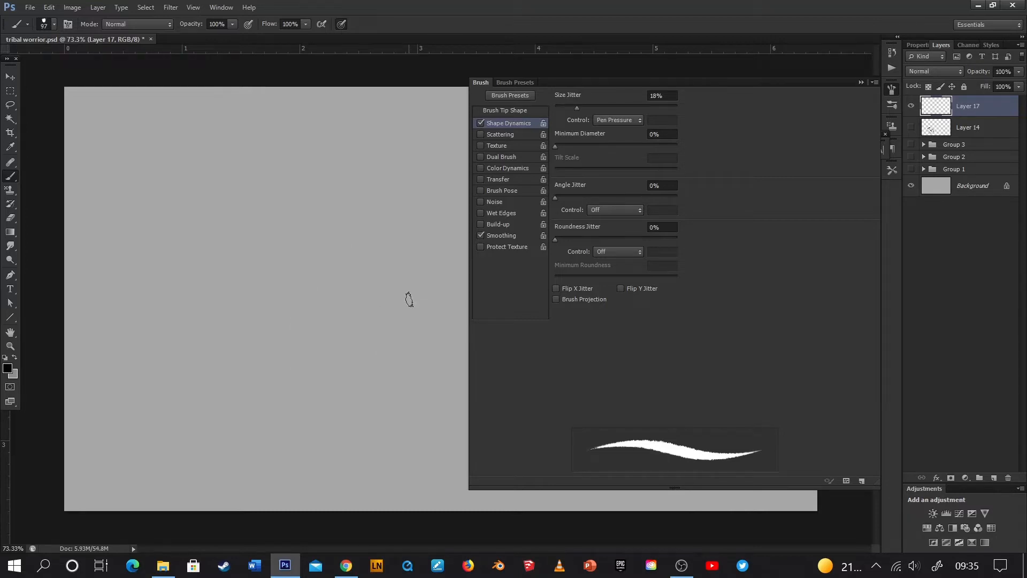
Set the angle jitter to 10% and try the rougher brush edge with several curved strokes, undoing them all
drag(563, 196, 569, 197)
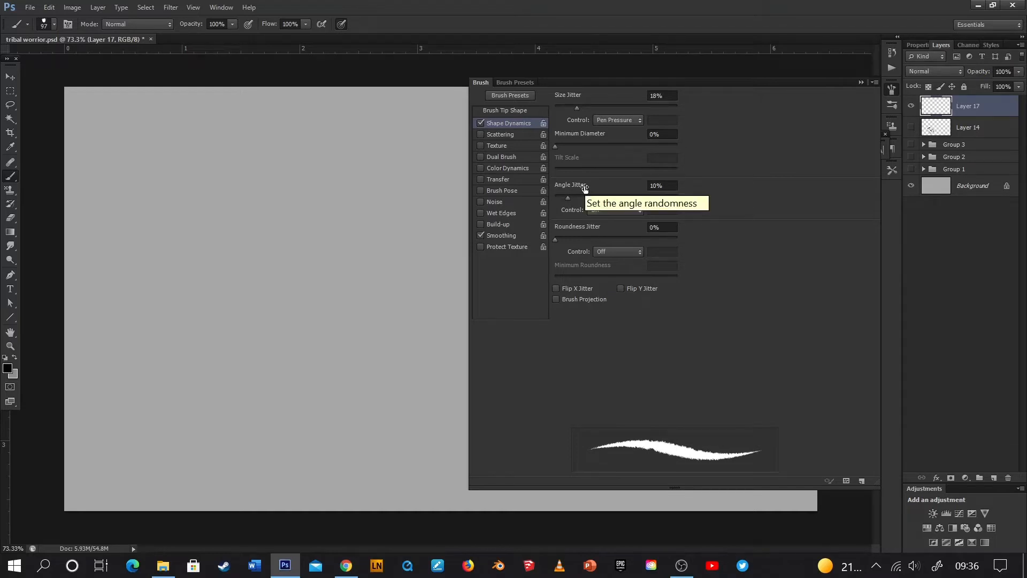
mouse_move(264, 258)
mouse_down()
mouse_move(301, 335)
mouse_move(344, 275)
mouse_move(362, 290)
mouse_move(355, 267)
mouse_move(370, 358)
mouse_up()
click(359, 248)
drag(379, 230, 395, 375)
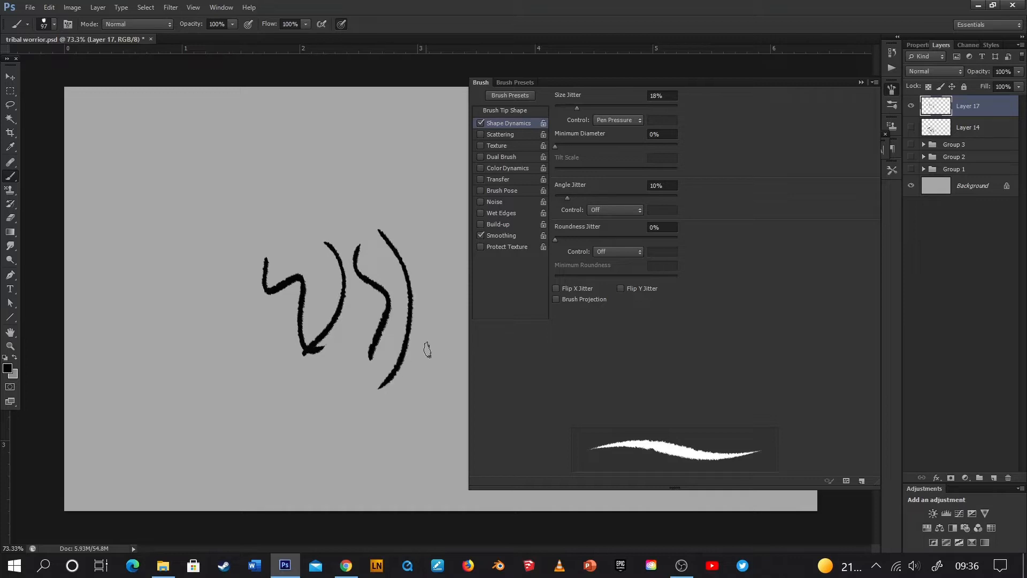
mouse_move(335, 358)
mouse_down()
mouse_move(390, 373)
mouse_move(377, 452)
mouse_up()
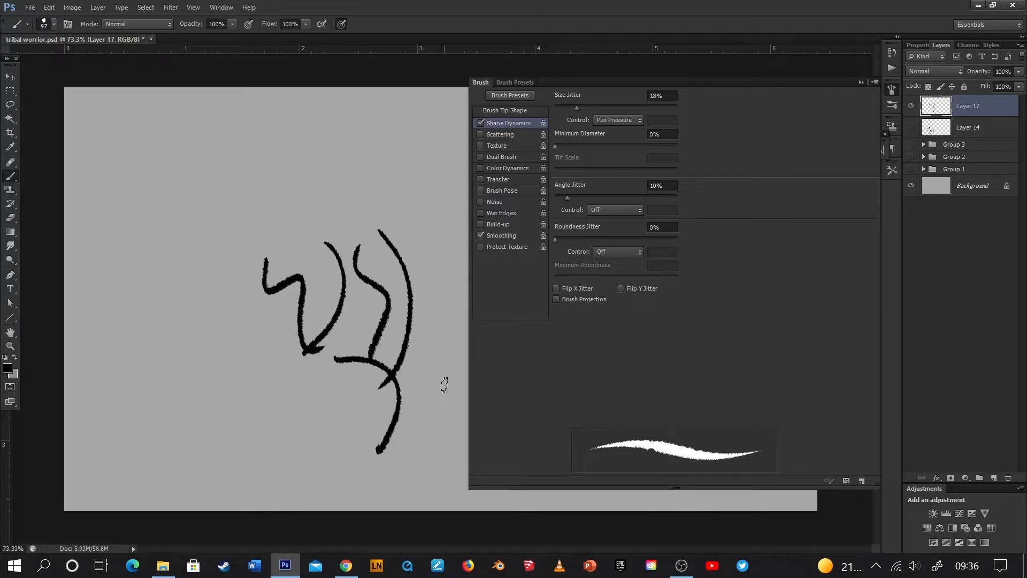
mouse_move(295, 328)
mouse_down()
mouse_move(236, 428)
mouse_move(280, 420)
mouse_up()
key(ctrl+z)
key(ctrl+alt+z)
key(ctrl+alt+z)
key(ctrl+alt+z)
key(ctrl+alt+z)
key(ctrl+alt+z)
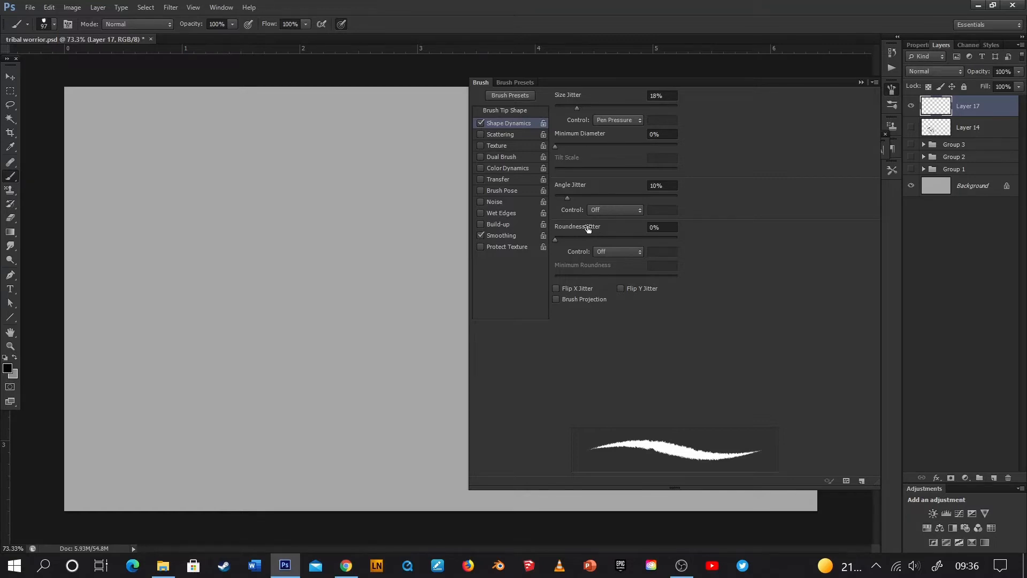
Turn on scattering for the brush and paint a few zigzag test strokes on the canvas
click(516, 131)
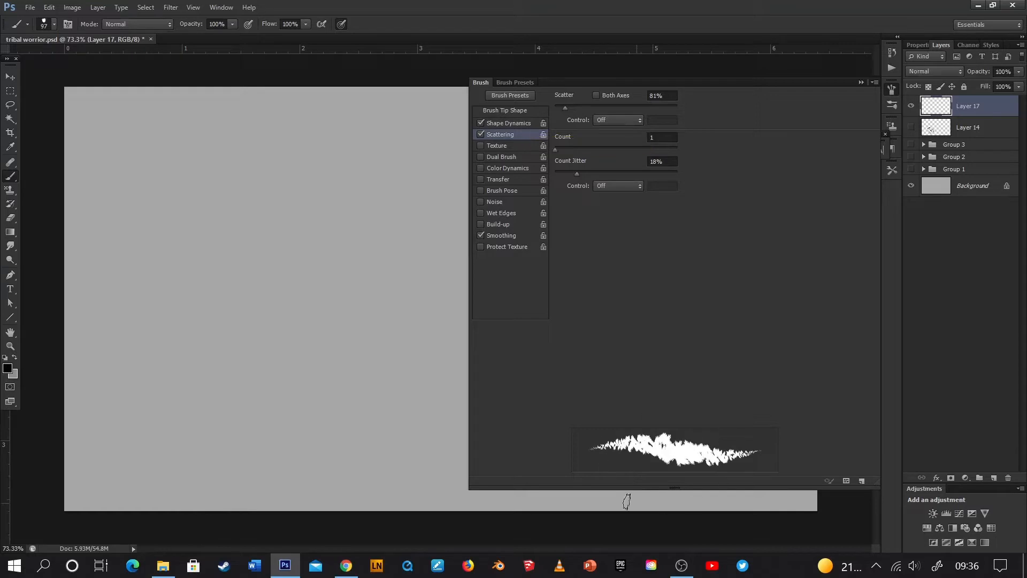
mouse_move(340, 242)
mouse_down()
mouse_move(335, 285)
mouse_move(359, 352)
mouse_up()
mouse_move(383, 280)
mouse_down()
mouse_move(403, 298)
mouse_move(418, 289)
mouse_move(397, 428)
mouse_up()
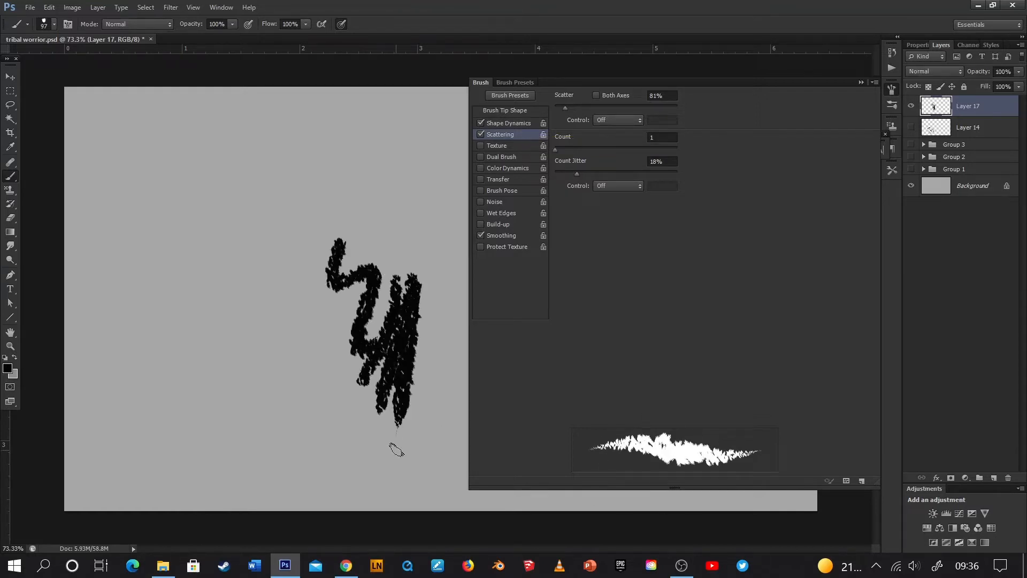
mouse_move(285, 289)
mouse_down()
mouse_move(280, 321)
mouse_move(307, 401)
mouse_up()
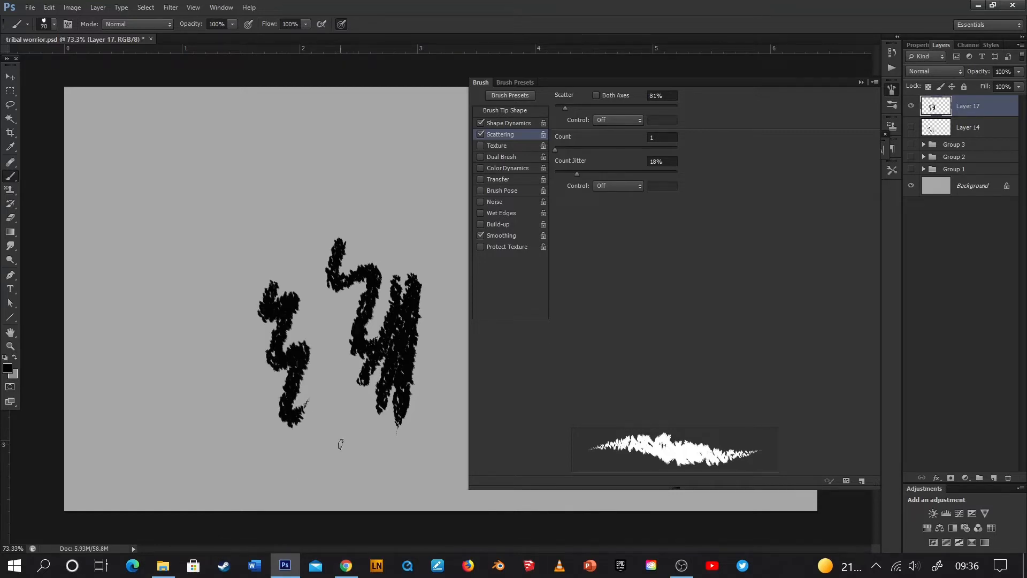
Reduce the scattered brush to 45 px and paint thinner wavy test strokes beside the others
key(bracketleft)
key(bracketleft)
key(bracketleft)
key(bracketleft)
key(bracketleft)
mouse_move(339, 423)
mouse_down()
mouse_move(360, 458)
mouse_move(382, 456)
mouse_move(419, 422)
mouse_move(450, 367)
mouse_move(453, 302)
mouse_move(410, 189)
mouse_up()
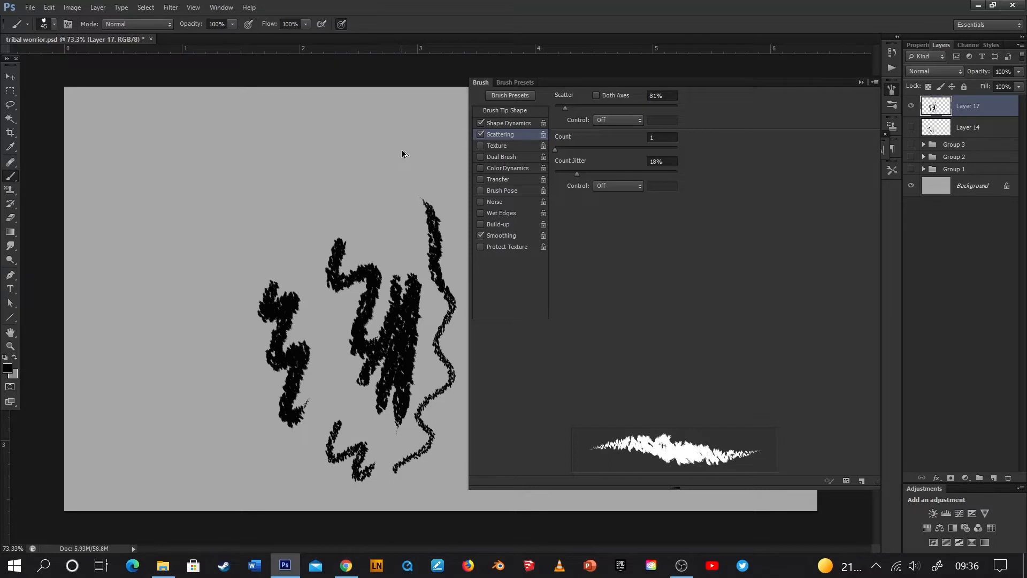
Undo all the scattered test strokes and turn scattering off
key(ctrl+alt+z)
key(ctrl+alt+z)
key(ctrl+alt+z)
key(ctrl+alt+z)
key(ctrl+alt+z)
key(ctrl+alt+z)
key(ctrl+alt+z)
key(ctrl+alt+z)
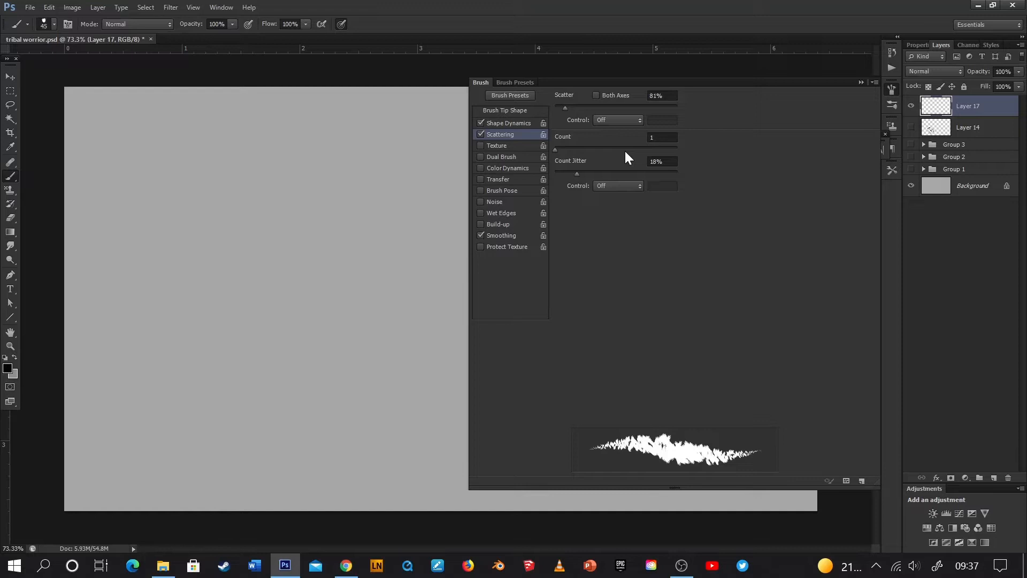
click(481, 134)
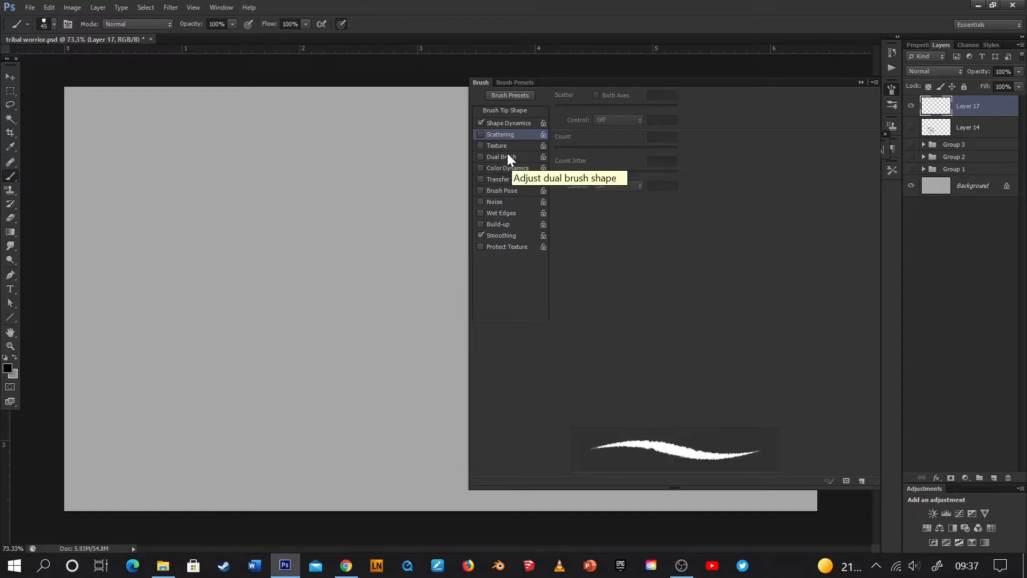
Turn on the brush texture, try the available patterns and choose the blotchy black-and-white one
click(490, 146)
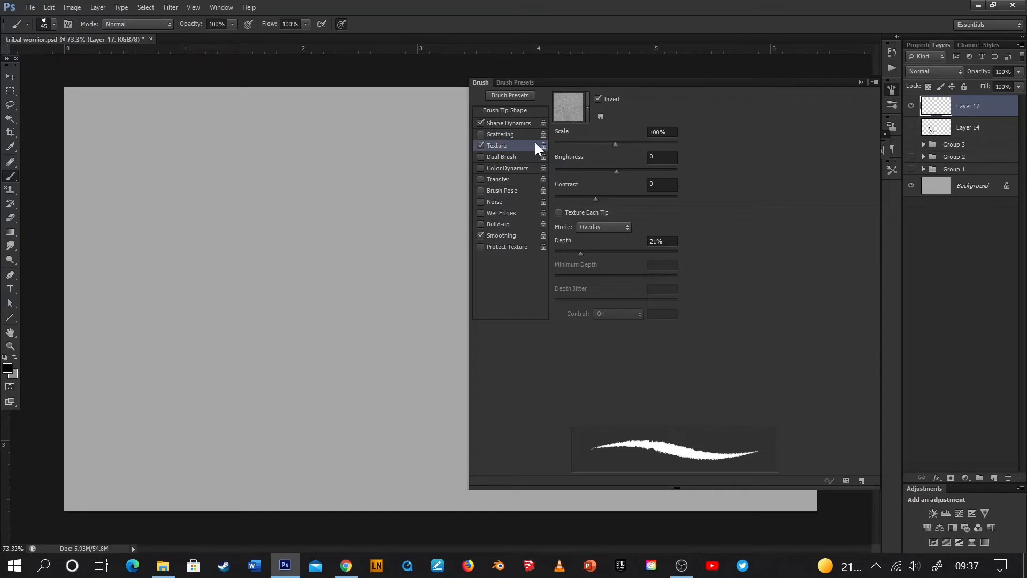
click(589, 111)
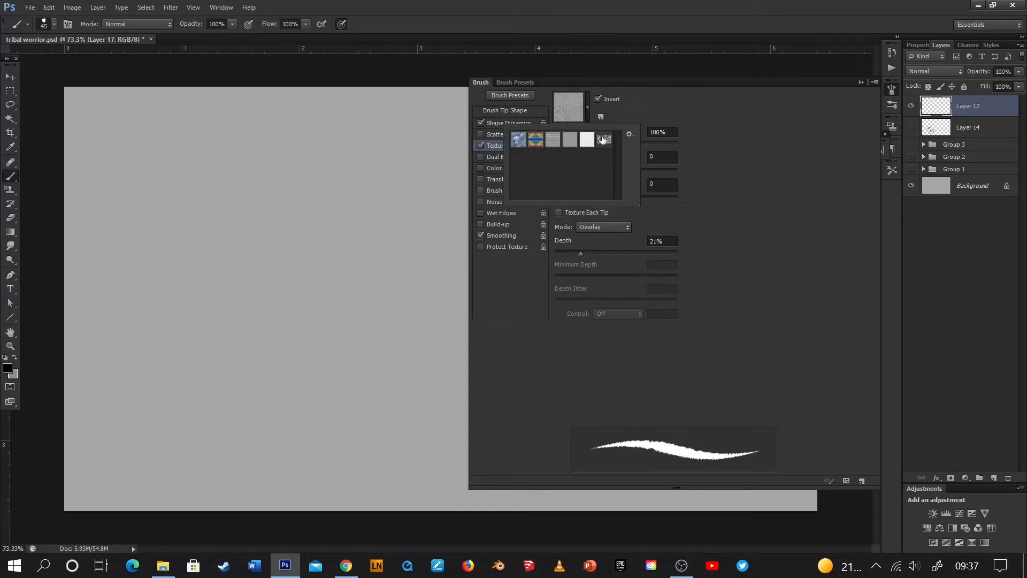
click(587, 142)
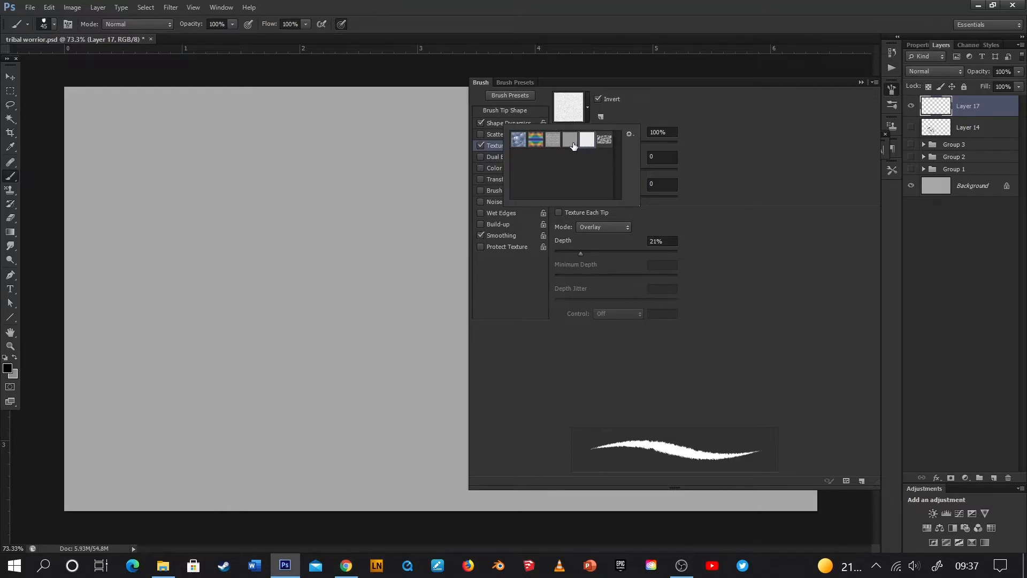
click(568, 145)
click(555, 146)
click(537, 146)
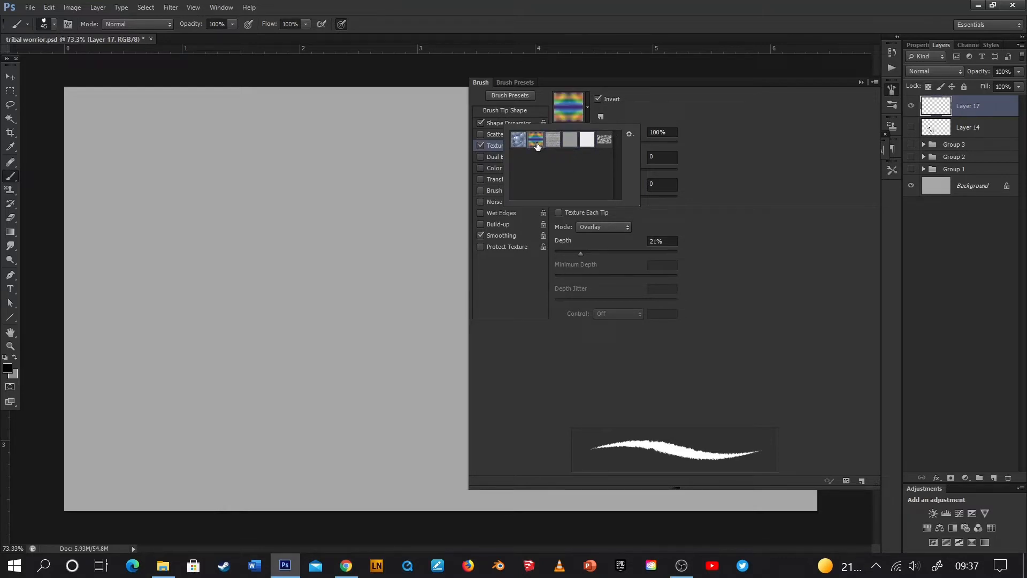
click(518, 150)
click(605, 142)
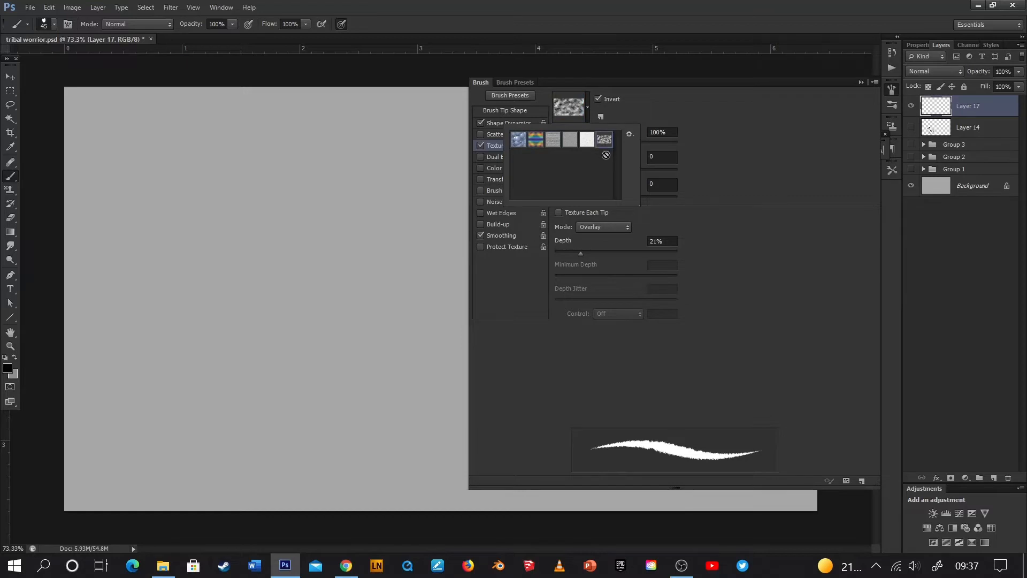
click(697, 222)
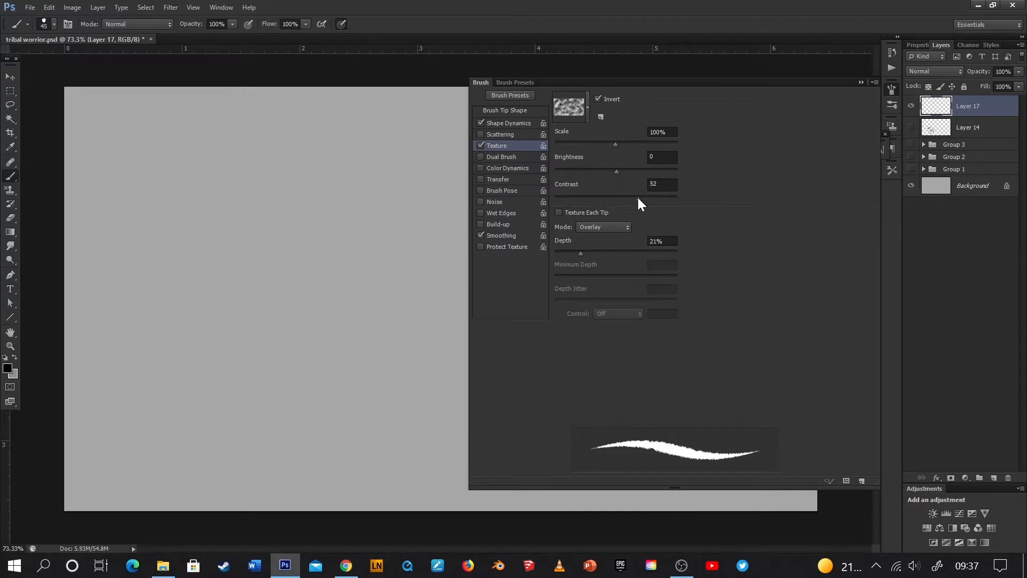
Try the Linear Burn, Linear Height, Height and Overlay blend modes for the brush texture
click(618, 227)
click(610, 303)
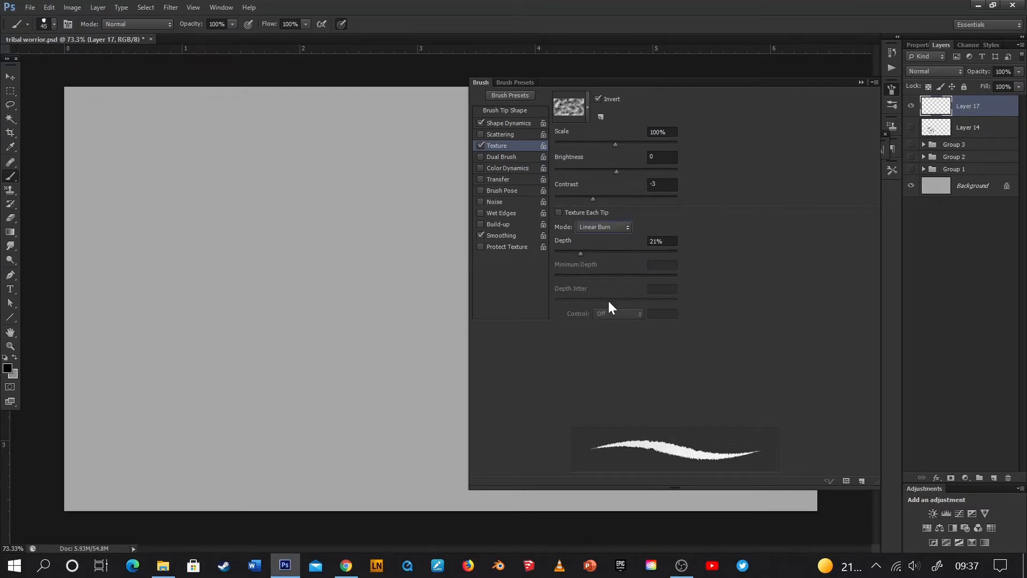
click(629, 226)
click(608, 304)
click(625, 226)
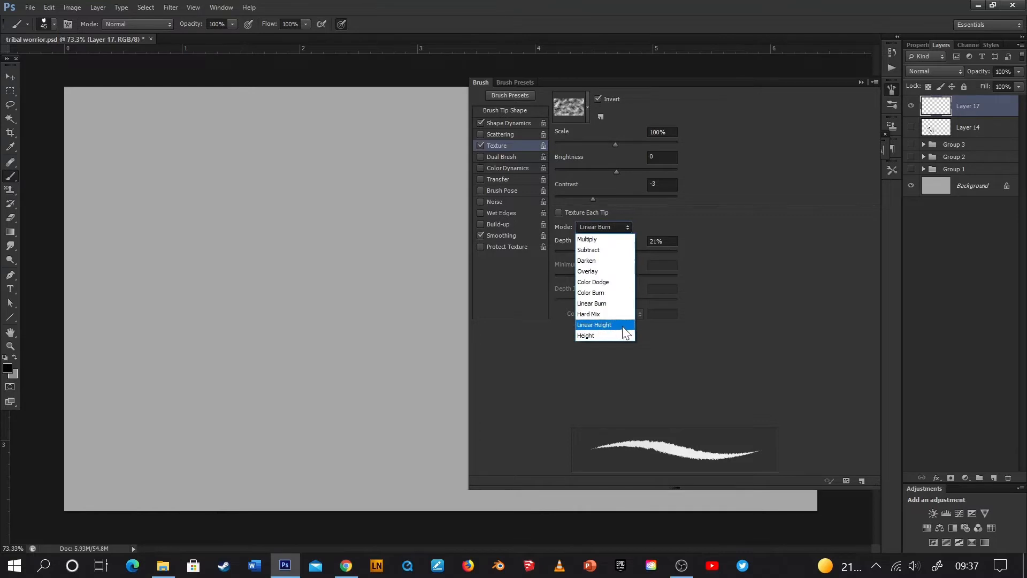
click(621, 325)
click(626, 227)
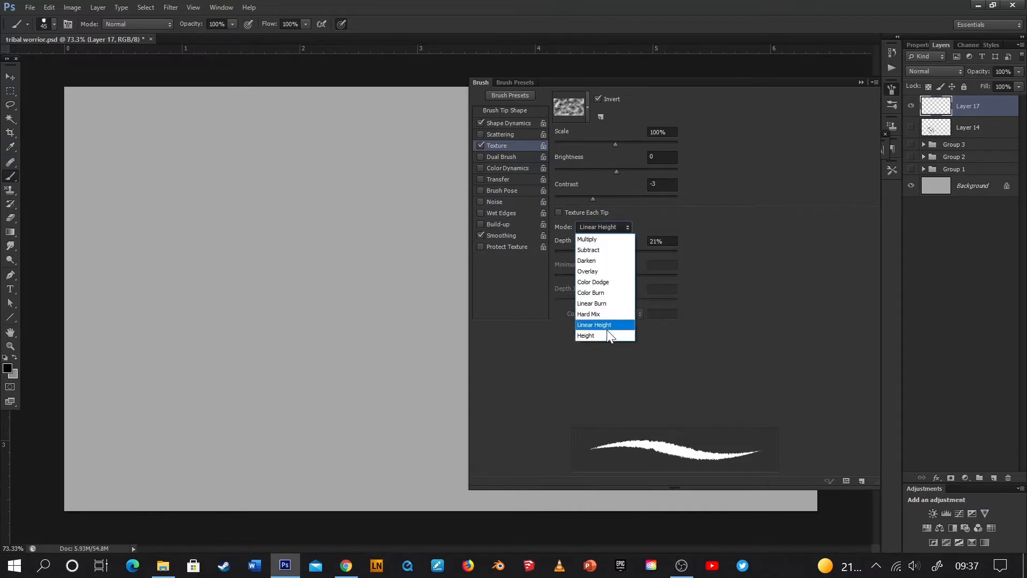
click(606, 335)
click(626, 227)
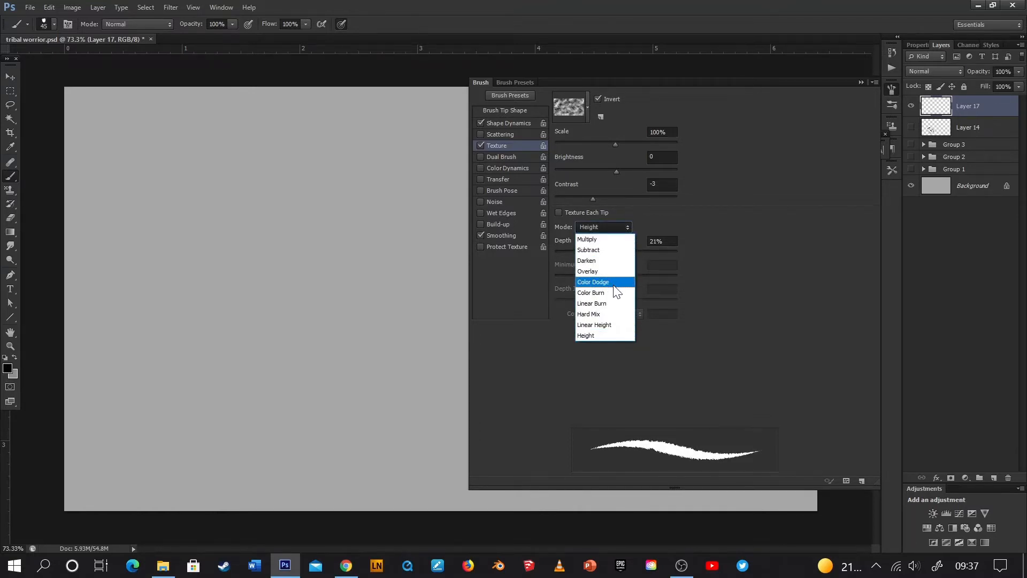
click(615, 272)
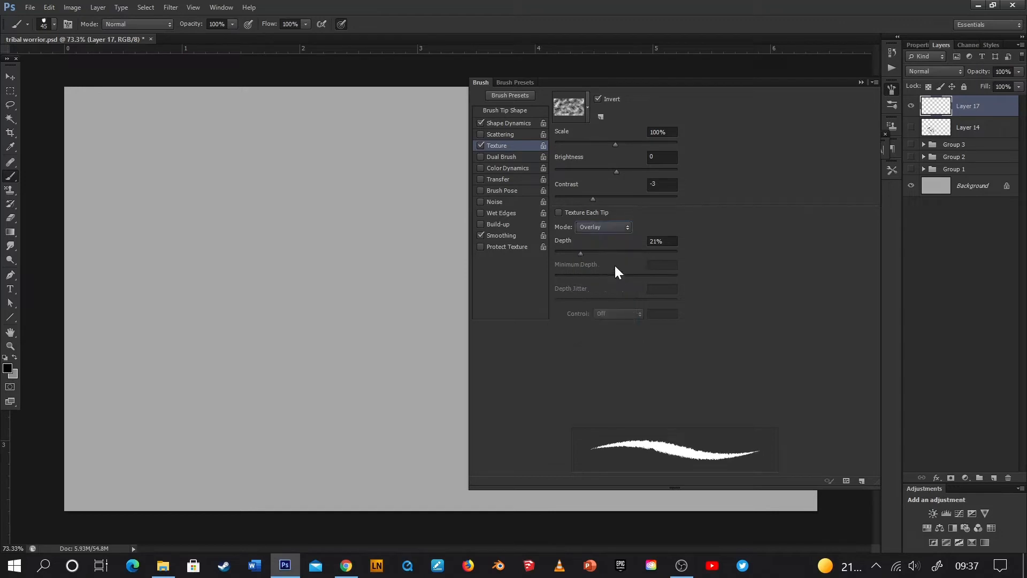
Try the Darken and Multiply texture modes and settle on Linear Height
click(626, 227)
click(612, 259)
click(626, 226)
click(618, 239)
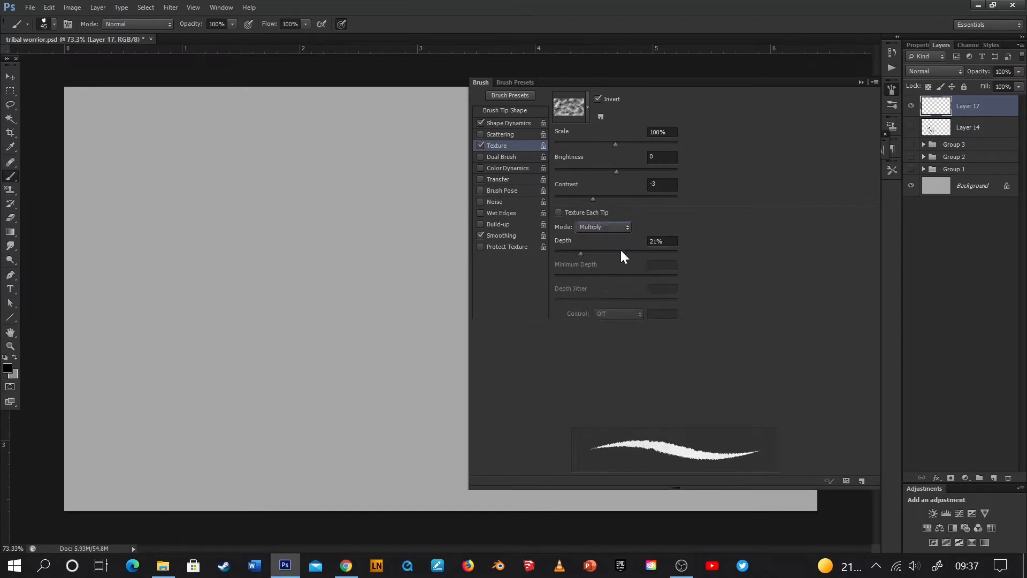
click(625, 229)
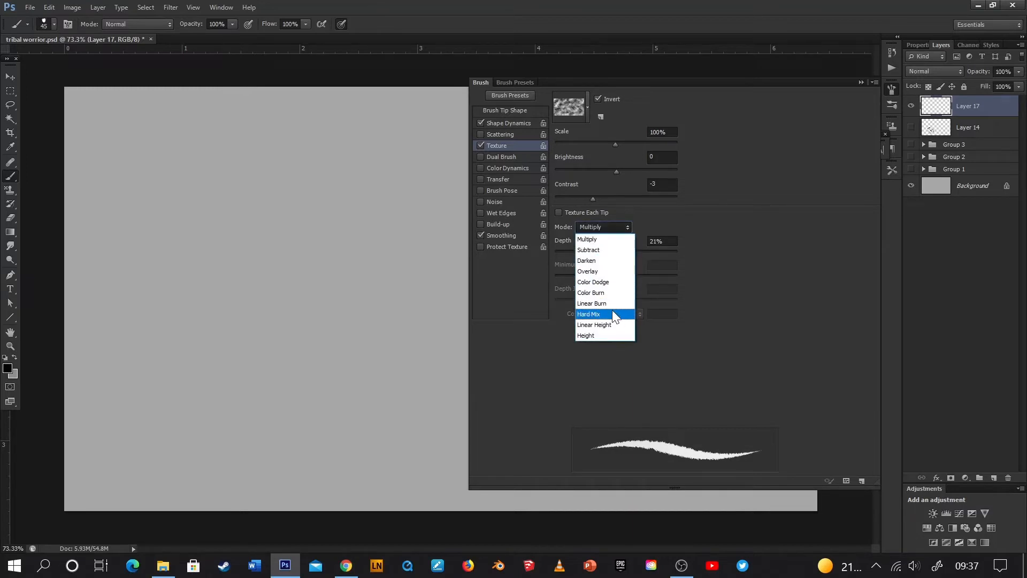
click(616, 325)
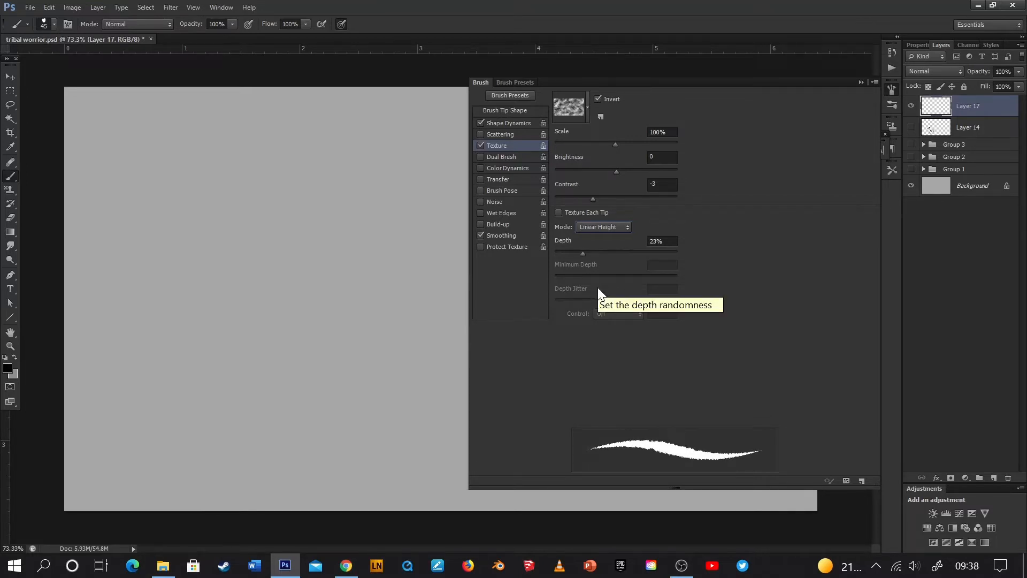
Paint four wavy test strokes on the canvas with the textured brush, then undo them all
drag(325, 231, 353, 309)
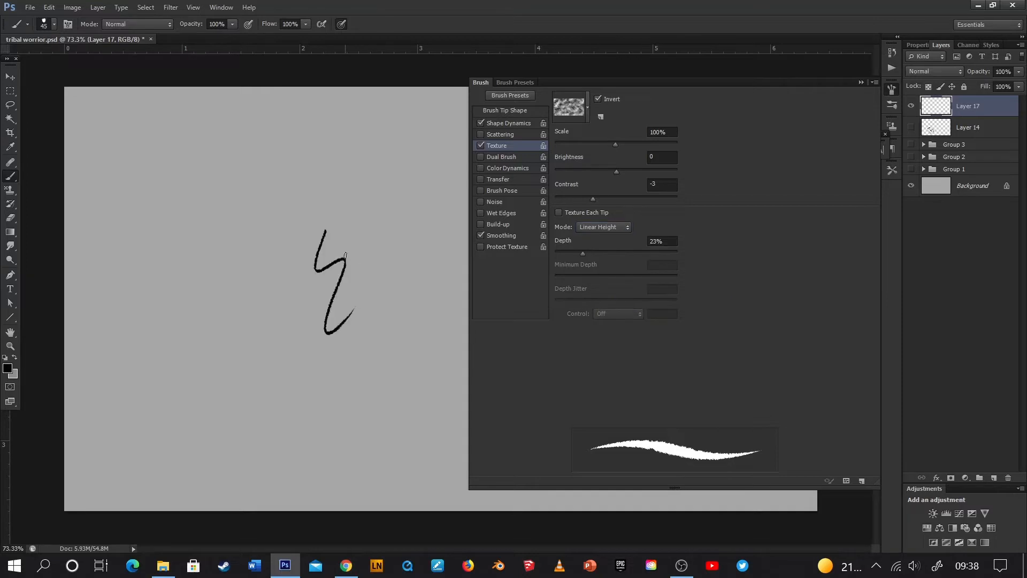
drag(348, 260, 302, 436)
drag(377, 319, 412, 369)
drag(405, 266, 410, 442)
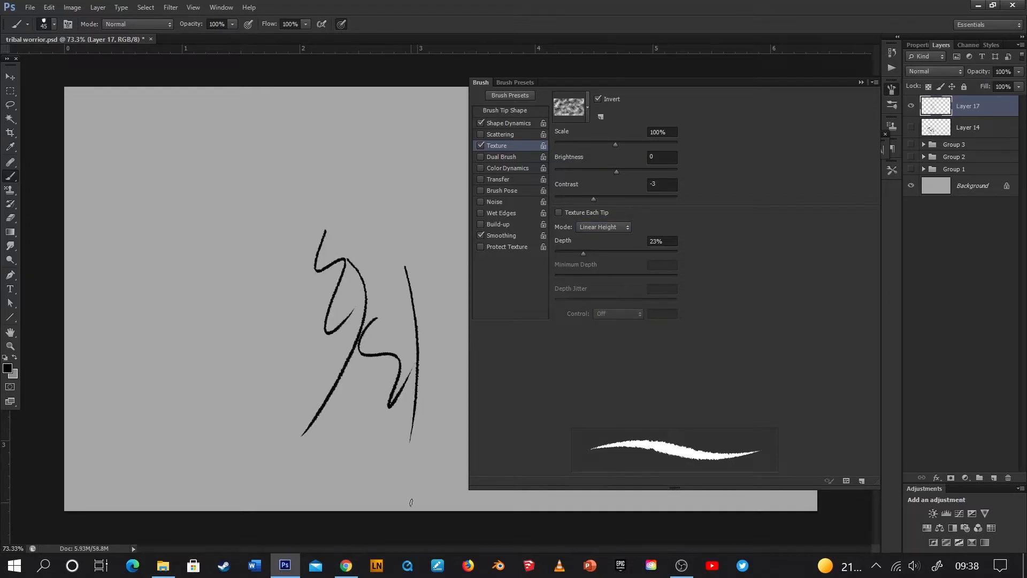
key(ctrl+alt+z)
key(ctrl+alt+z)
key(ctrl+alt+z)
key(ctrl+alt+z)
key(ctrl+alt+z)
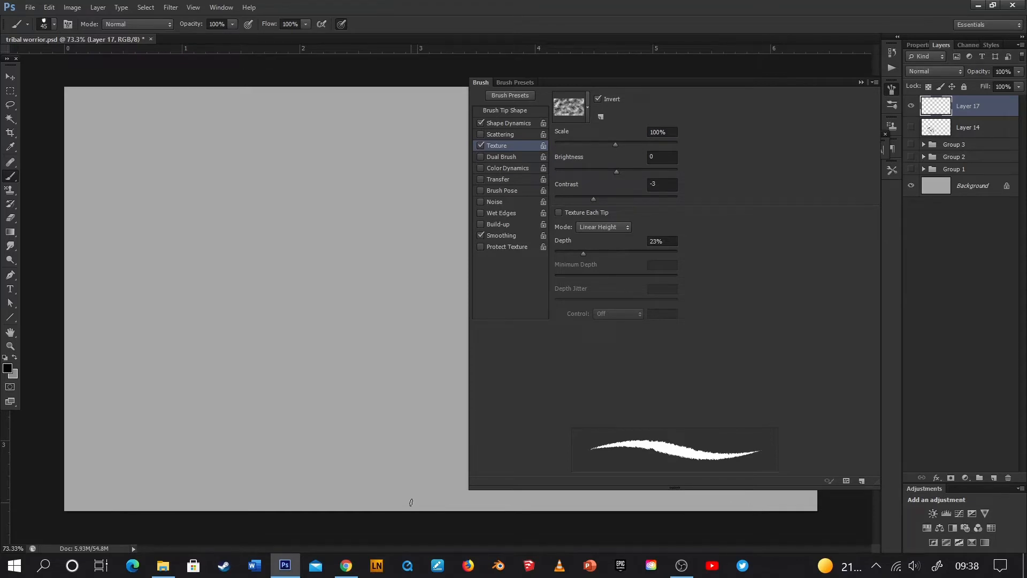
Turn on Dual Brush, look through the available second tips and choose the 569 px tip
click(527, 156)
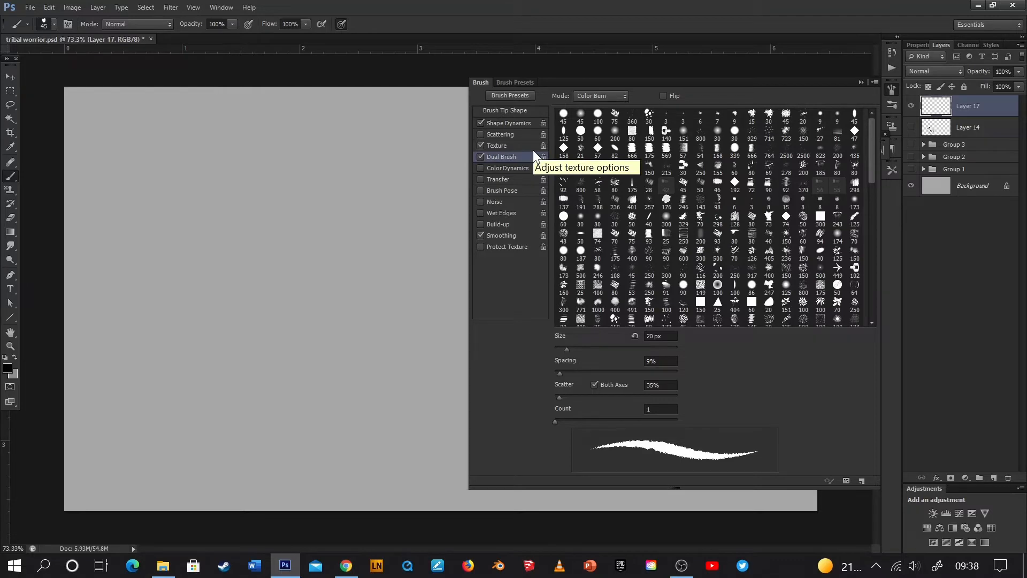
drag(876, 162, 873, 303)
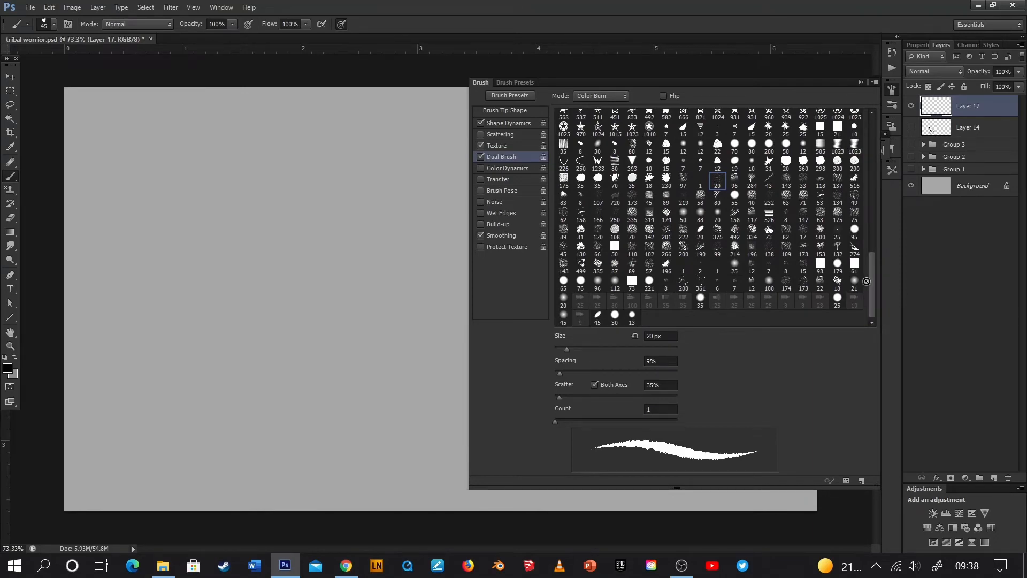
drag(872, 289, 873, 121)
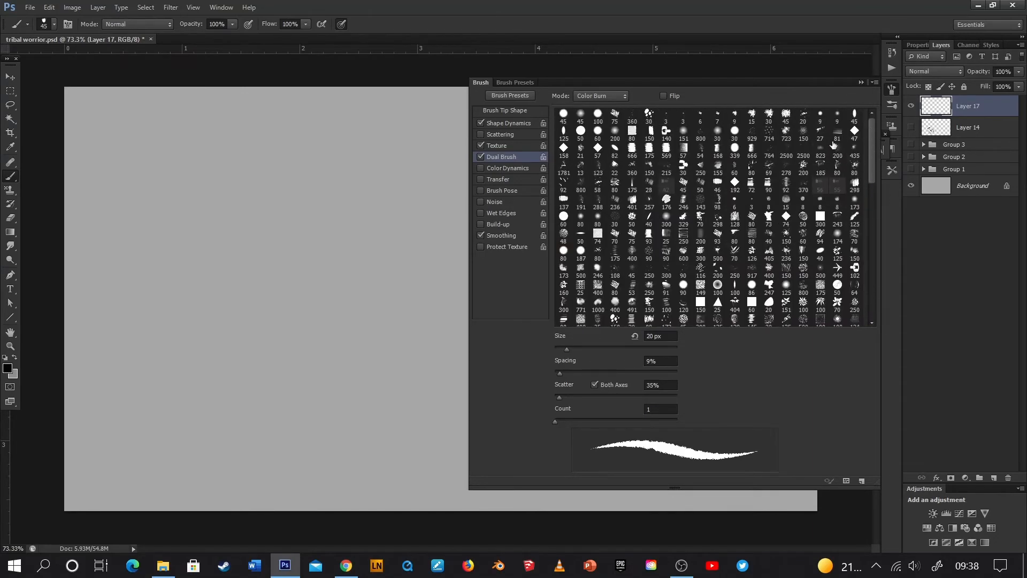
click(667, 151)
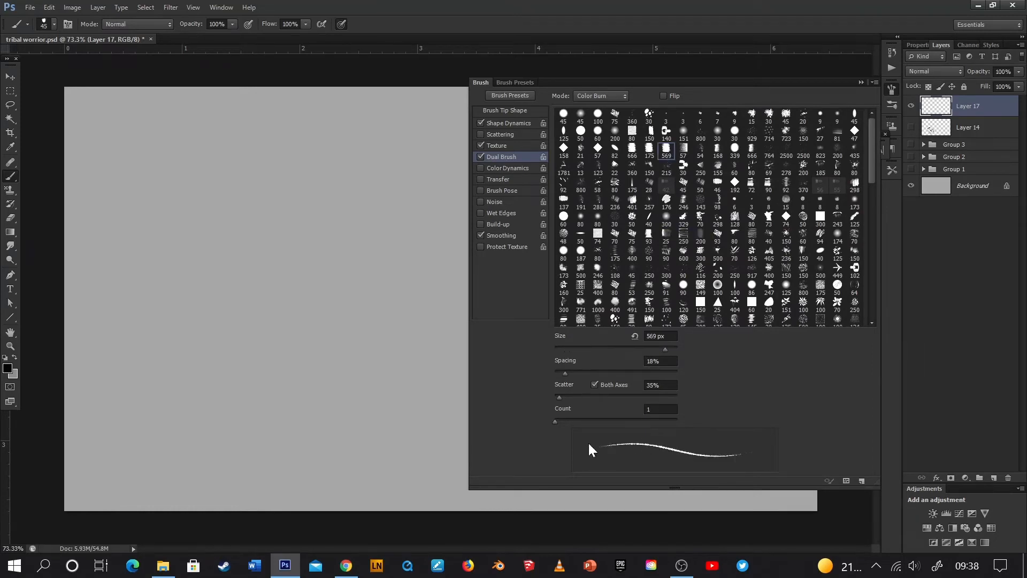
Paint several test strokes with the 569 px dual brush tip and undo all of them
mouse_move(327, 265)
mouse_down()
mouse_move(316, 294)
mouse_move(369, 356)
mouse_up()
drag(336, 235, 350, 418)
drag(373, 235, 411, 344)
drag(400, 221, 417, 406)
key(ctrl+alt+z)
key(ctrl+alt+z)
key(ctrl+alt+z)
key(ctrl+alt+z)
key(ctrl+alt+z)
Try the 175 px and 82 px dual brush tips with a test stroke each, undoing both strokes
click(653, 151)
mouse_move(359, 354)
mouse_down()
mouse_move(352, 267)
mouse_move(374, 234)
mouse_up()
key(ctrl+alt+z)
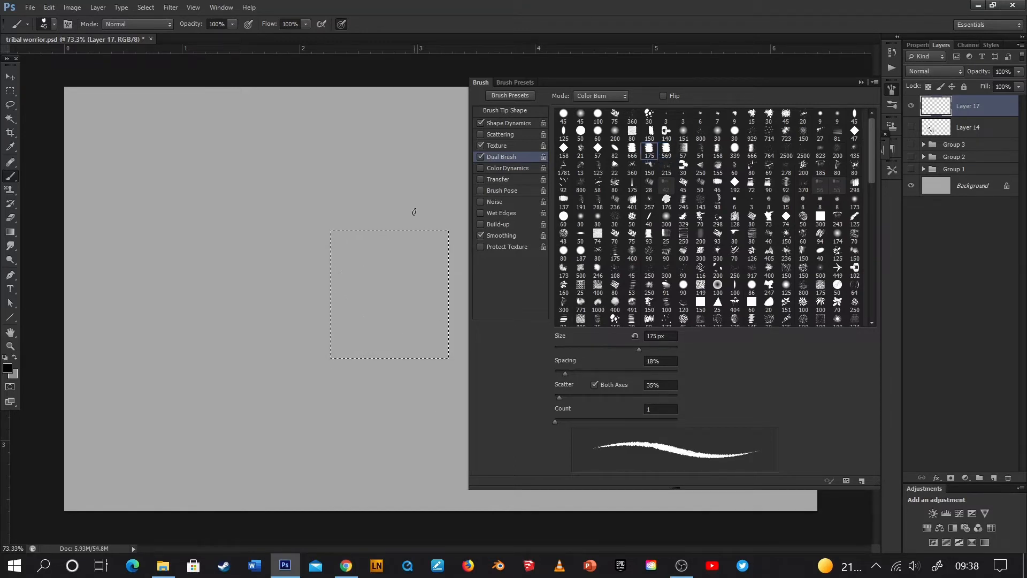
click(615, 151)
mouse_move(360, 392)
mouse_down()
mouse_move(339, 331)
mouse_move(416, 230)
mouse_up()
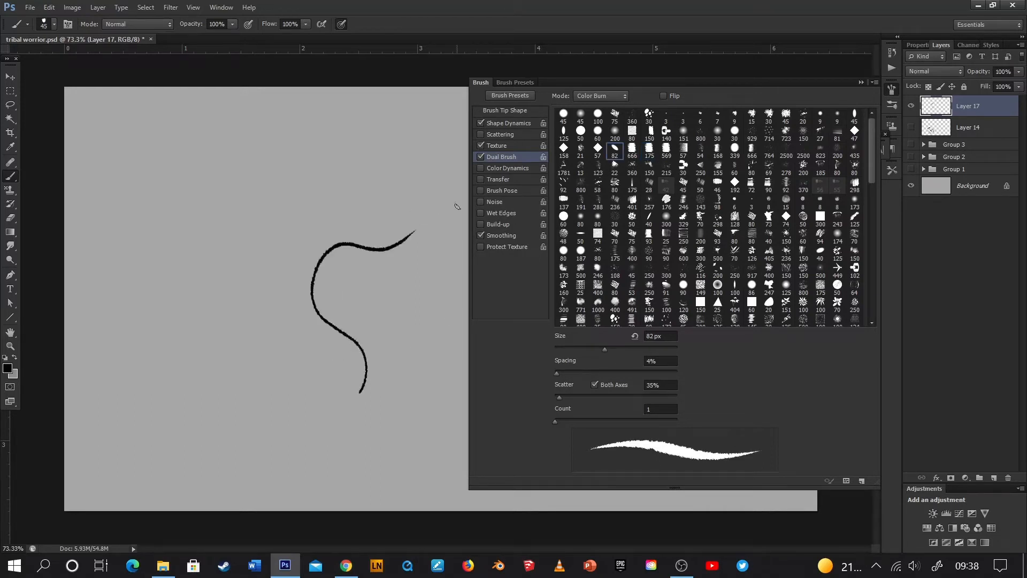
key(ctrl+z)
Test the 100 px round and 45 px soft dual brush tips with one stroke each, undoing each stroke
click(598, 115)
mouse_move(347, 219)
mouse_down()
mouse_move(337, 259)
mouse_move(405, 336)
mouse_up()
key(ctrl+z)
click(581, 115)
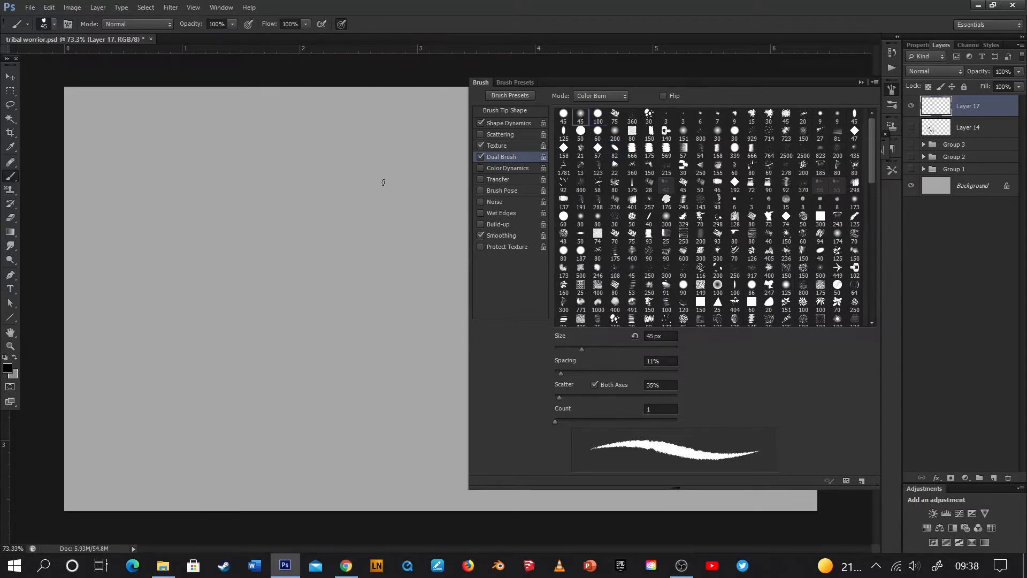
mouse_move(375, 196)
mouse_down()
mouse_move(411, 254)
mouse_move(415, 392)
mouse_up()
key(ctrl+z)
Test the 45 px hard round and 30 px speckled dual brush tips on the canvas and undo the strokes
click(563, 114)
drag(321, 211, 375, 298)
drag(369, 345, 409, 364)
key(ctrl+z)
click(649, 115)
mouse_move(301, 251)
mouse_down()
mouse_move(360, 381)
mouse_move(397, 352)
mouse_up()
key(ctrl+z)
Compare the 3 px and 666 px dual brush tips with curved test strokes and undo each one
click(667, 115)
mouse_move(312, 224)
mouse_down()
mouse_move(315, 287)
mouse_move(375, 381)
mouse_up()
key(ctrl+z)
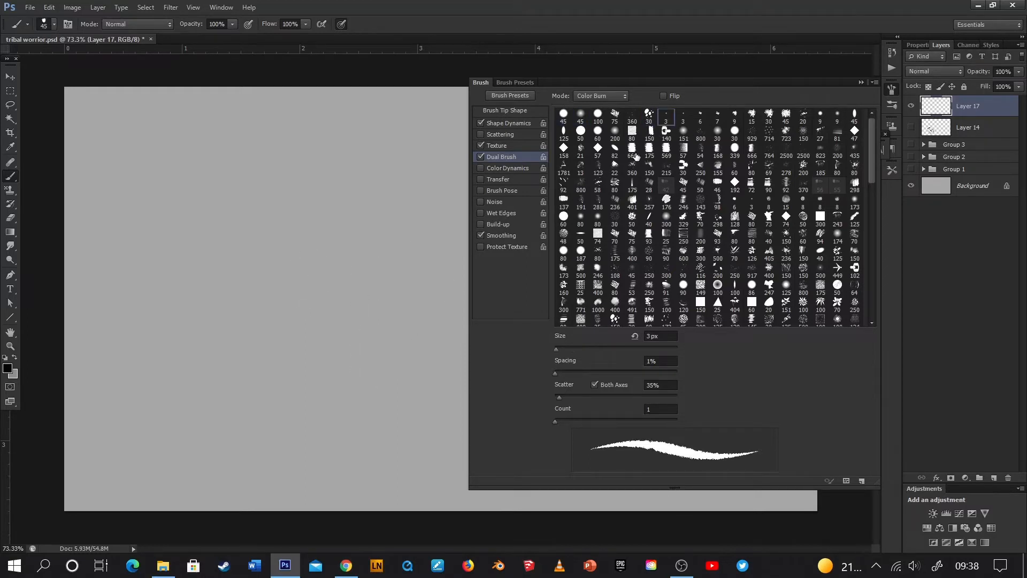
click(633, 152)
drag(343, 211, 414, 378)
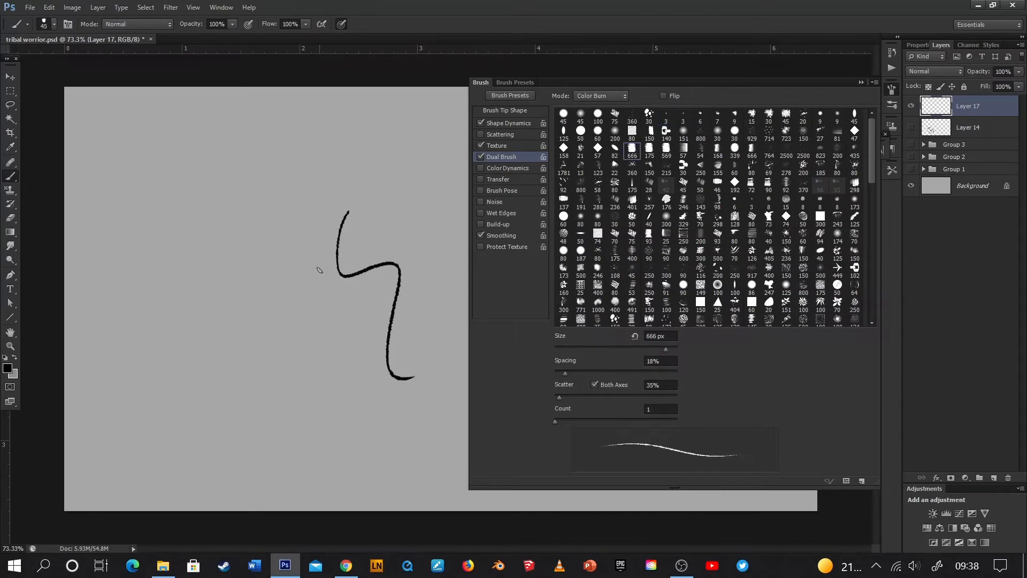
key(ctrl+z)
mouse_move(322, 226)
mouse_down()
mouse_move(369, 298)
mouse_move(389, 413)
mouse_up()
key(ctrl+z)
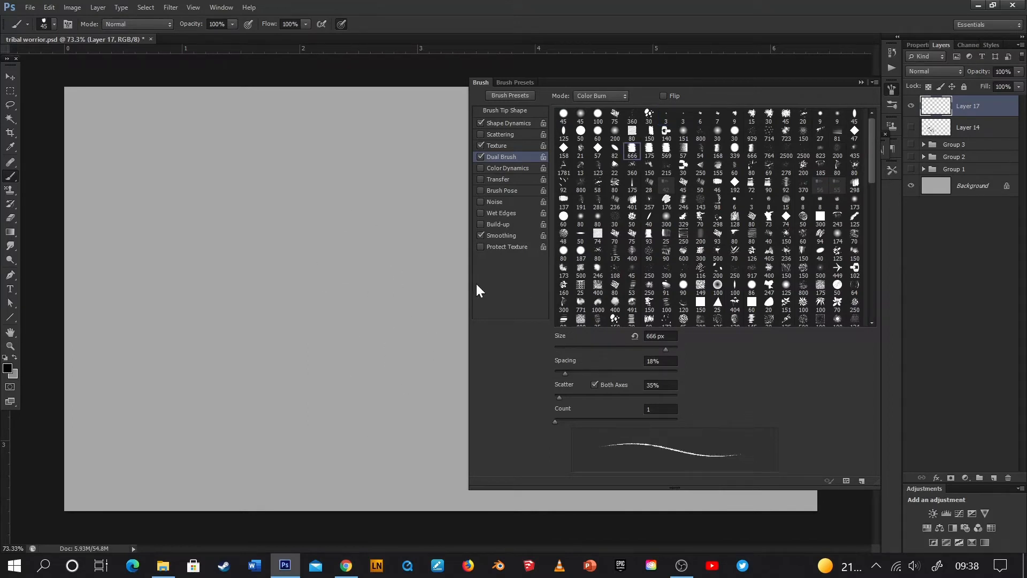
Switch the dual brush to the 257 px and 401 px tips in turn, painting and undoing a stroke for each
click(649, 201)
mouse_move(353, 220)
mouse_down()
mouse_move(407, 243)
mouse_move(421, 263)
mouse_move(407, 389)
mouse_up()
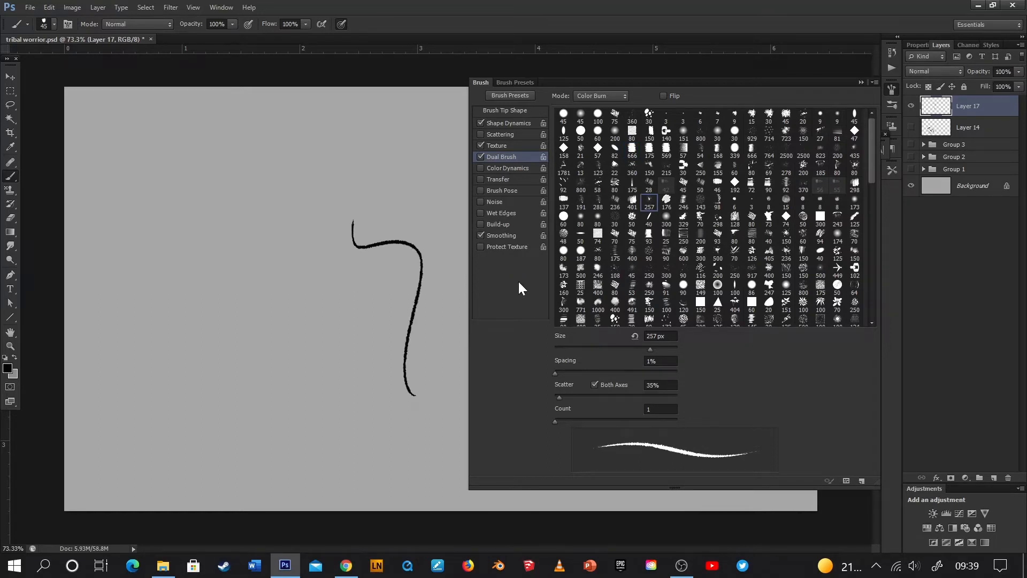
key(ctrl+z)
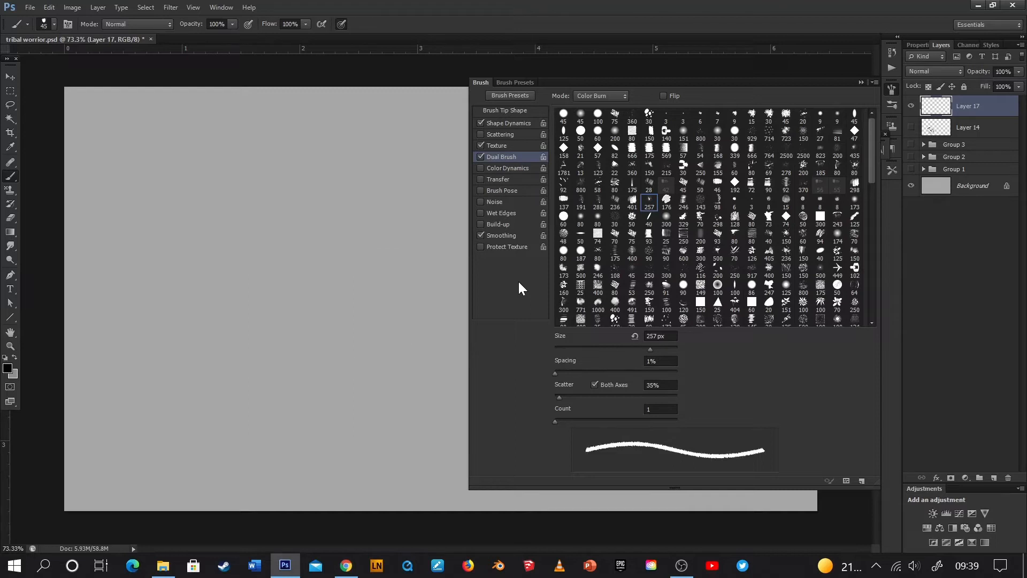
click(633, 203)
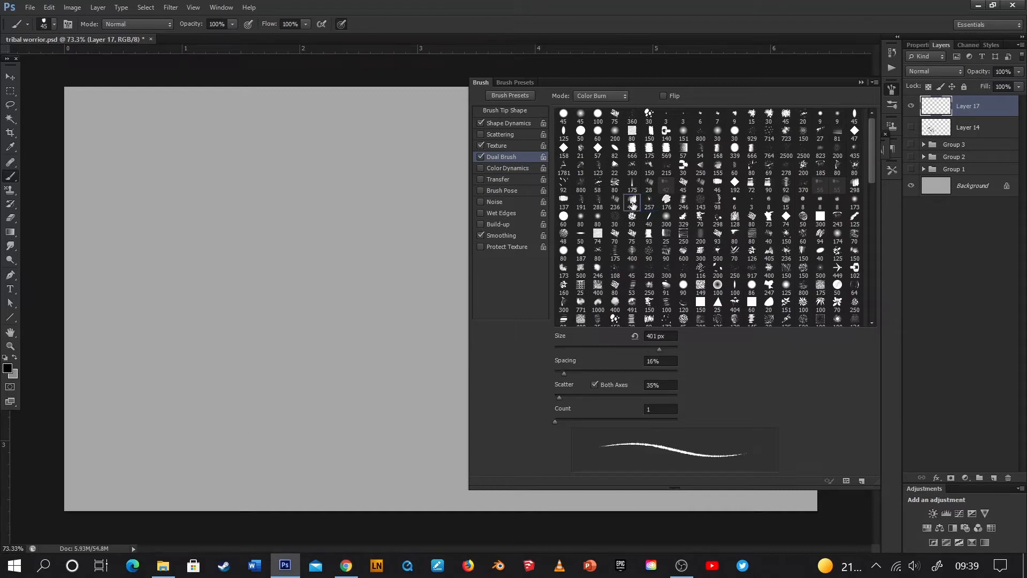
mouse_move(356, 379)
mouse_down()
mouse_move(379, 222)
mouse_move(393, 219)
mouse_up()
key(ctrl+z)
Test the slanted 40 px and the 288 px dual brush tips with S-shaped strokes and undo them
click(653, 219)
mouse_move(373, 396)
mouse_down()
mouse_move(345, 266)
mouse_move(407, 210)
mouse_up()
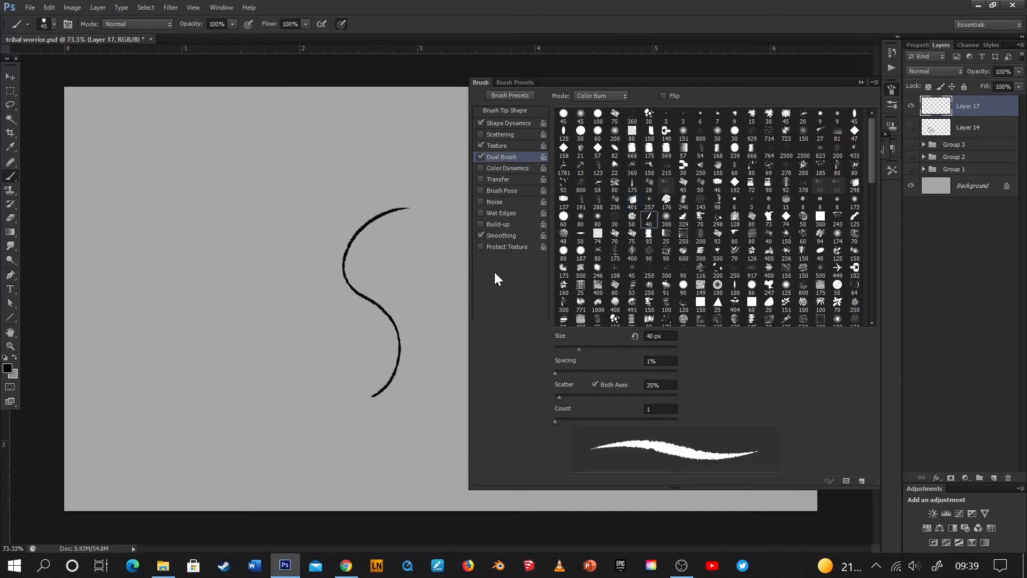
key(ctrl+z)
click(598, 203)
mouse_move(364, 418)
mouse_down()
mouse_move(351, 310)
mouse_move(441, 201)
mouse_move(353, 313)
mouse_move(347, 250)
mouse_move(405, 203)
mouse_up()
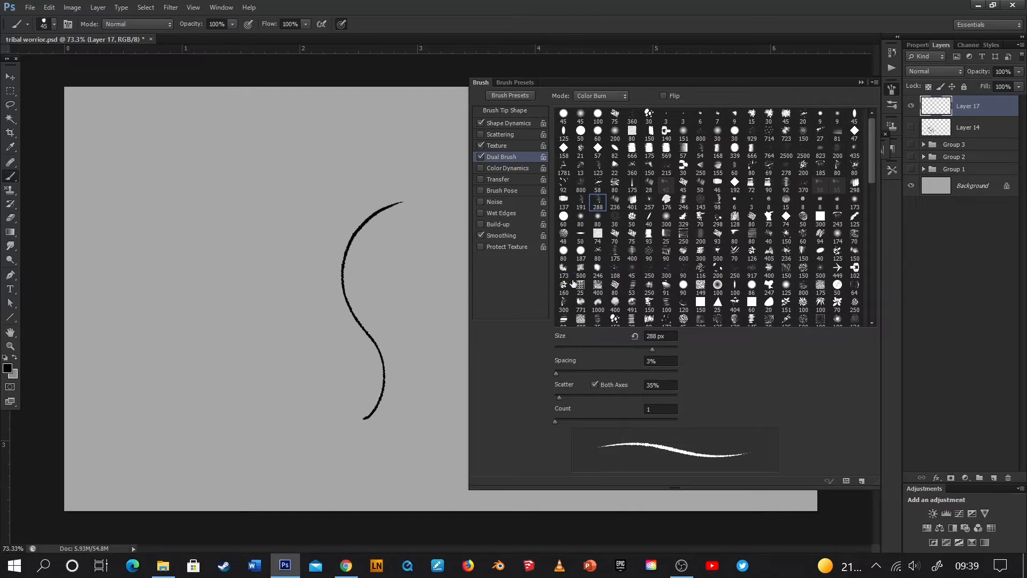
key(ctrl+z)
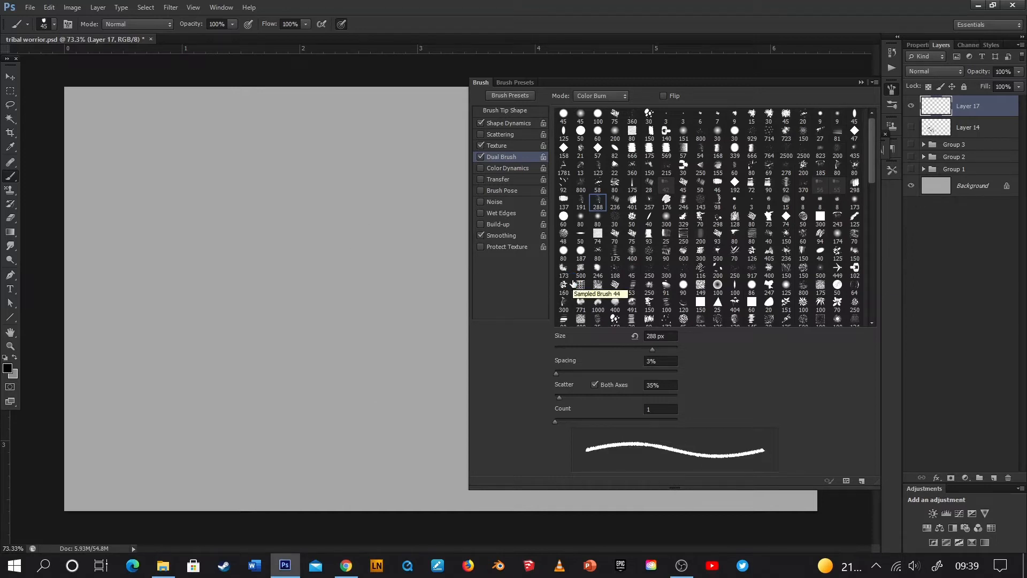
Try the 50 px round and 80 px dual brush tips with one test stroke each, undoing both
click(580, 131)
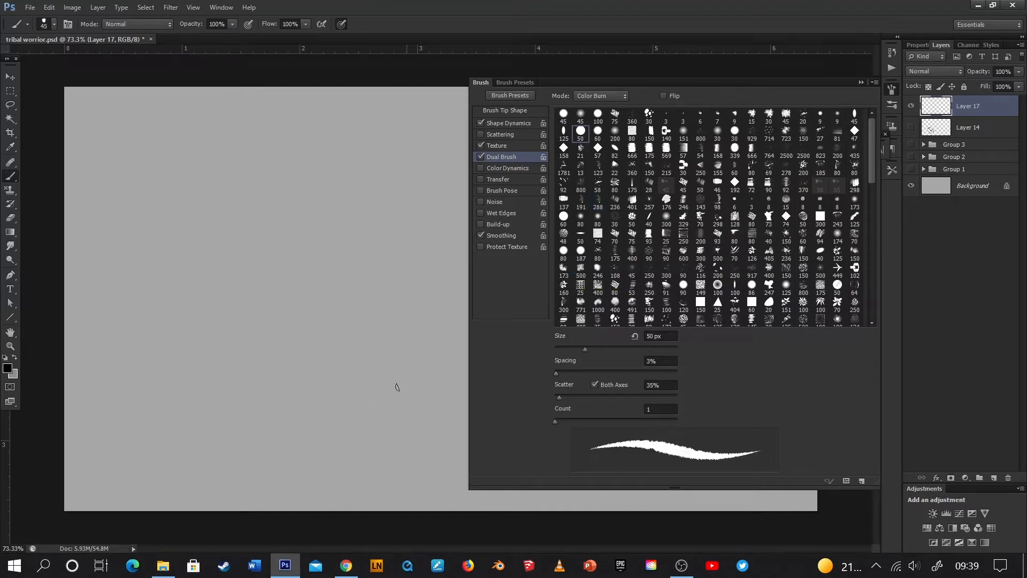
mouse_move(385, 413)
mouse_down()
mouse_move(368, 272)
mouse_move(417, 220)
mouse_up()
key(ctrl+z)
click(616, 184)
drag(399, 360, 419, 176)
key(ctrl+z)
Test the soft 151 px, the 200 px and the round 30 px dual brush tips, undoing each stroke
click(684, 132)
mouse_move(383, 445)
mouse_down()
mouse_move(373, 364)
mouse_move(431, 202)
mouse_up()
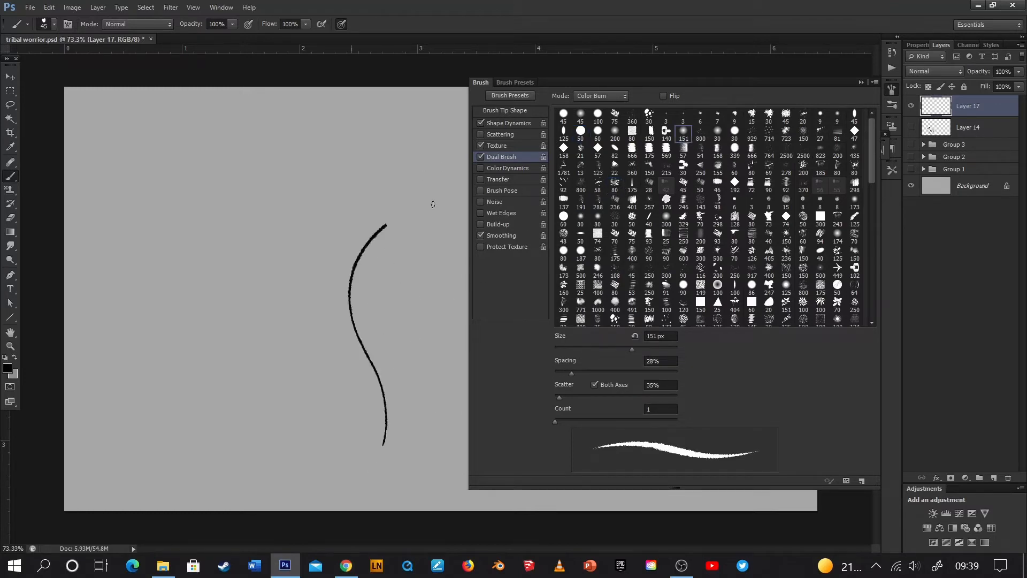
key(ctrl+z)
click(804, 168)
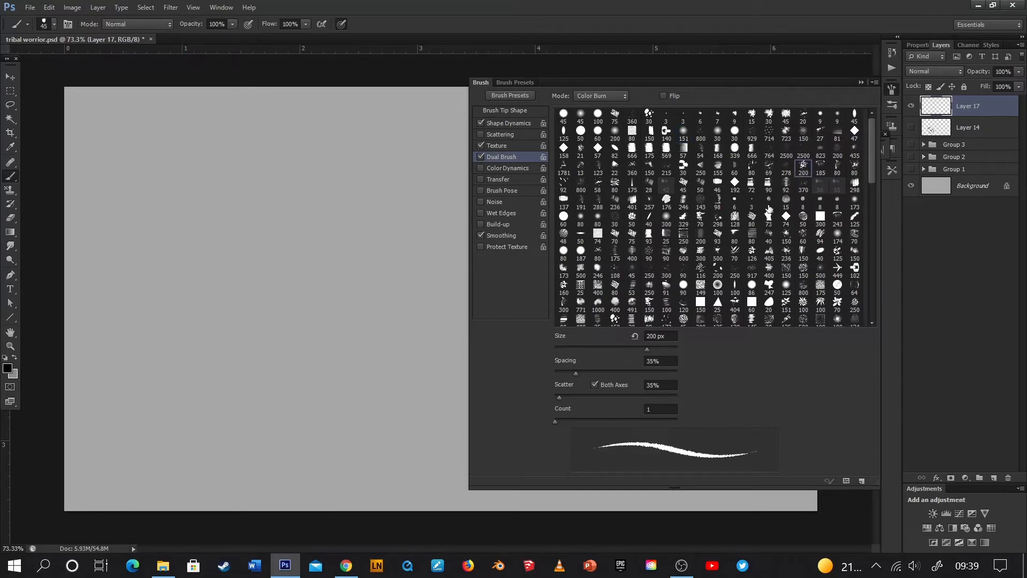
mouse_move(394, 432)
mouse_down()
mouse_move(405, 403)
mouse_move(358, 194)
mouse_up()
key(ctrl+z)
click(735, 132)
drag(384, 395, 415, 162)
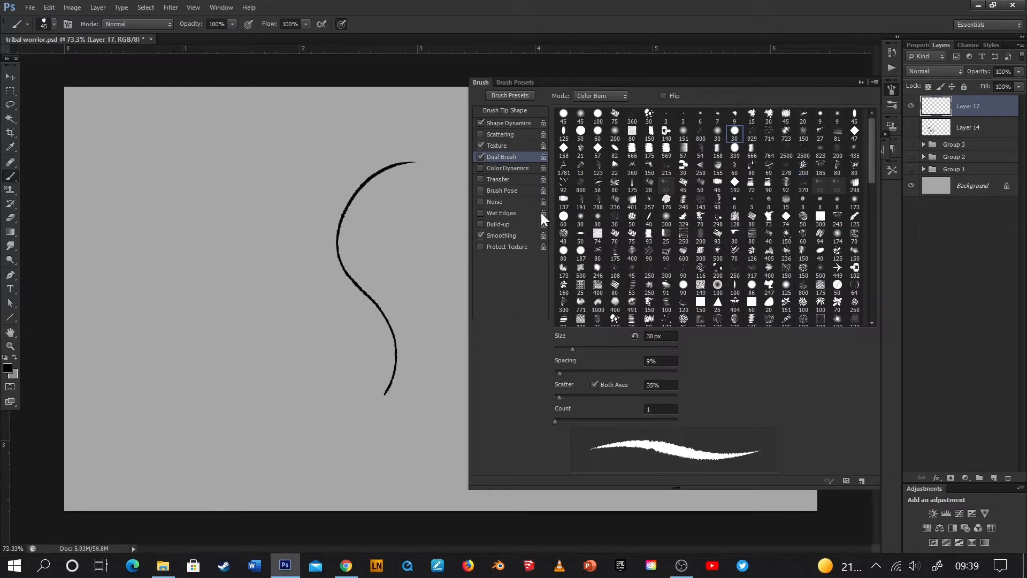
key(ctrl+z)
Go through the 151 px and 569 px tips, then test the 175 px and textured 45 px tips and undo the strokes
click(684, 133)
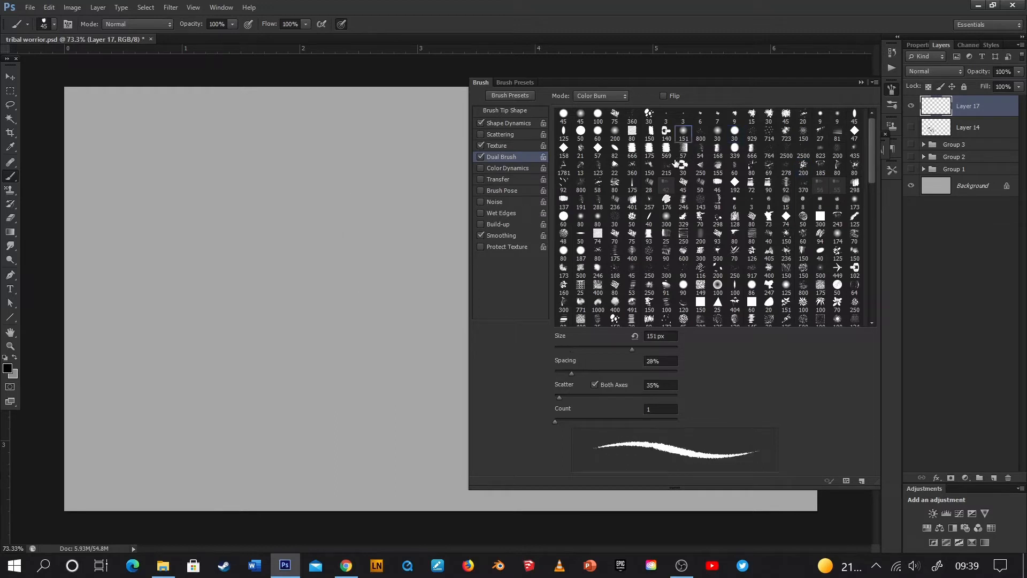
click(670, 153)
click(645, 157)
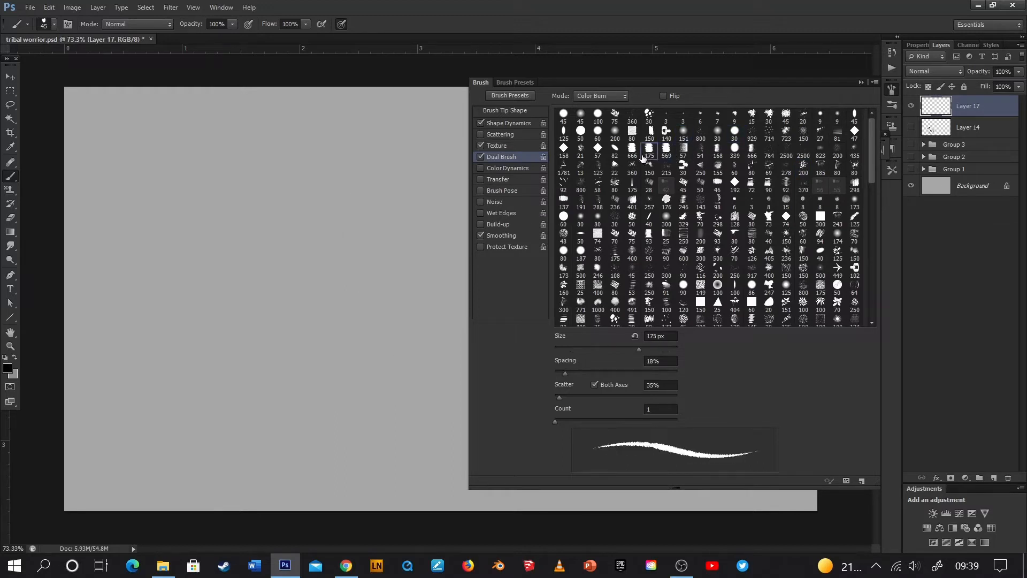
mouse_move(404, 419)
mouse_down()
mouse_move(374, 311)
mouse_move(379, 198)
mouse_up()
key(ctrl+z)
click(685, 185)
mouse_move(418, 395)
mouse_down()
mouse_move(408, 321)
mouse_move(415, 178)
mouse_up()
key(ctrl+z)
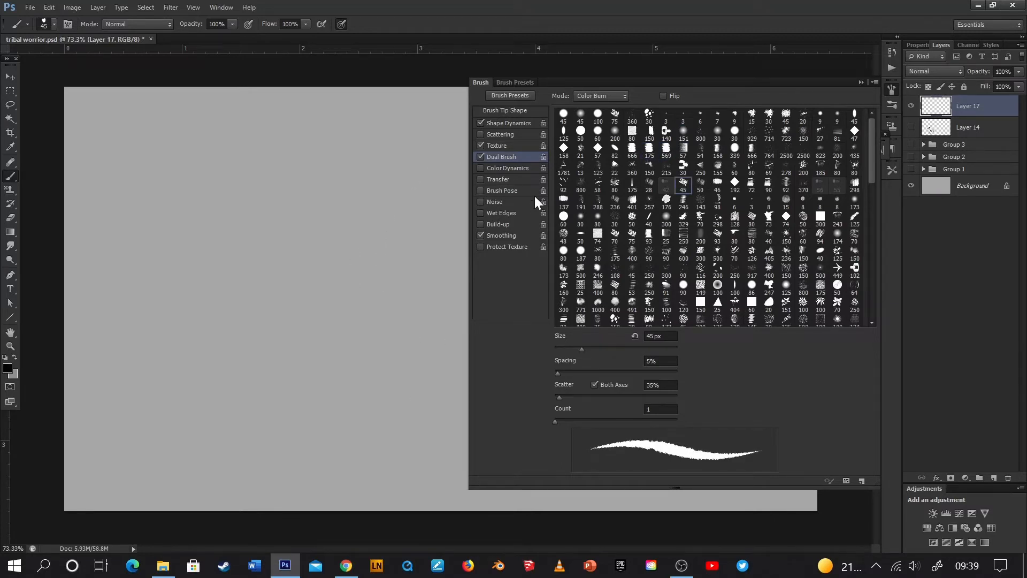
Choose the 404 px dual brush tip and paint a long curved test stroke on the canvas
click(718, 290)
click(742, 303)
drag(391, 460, 367, 234)
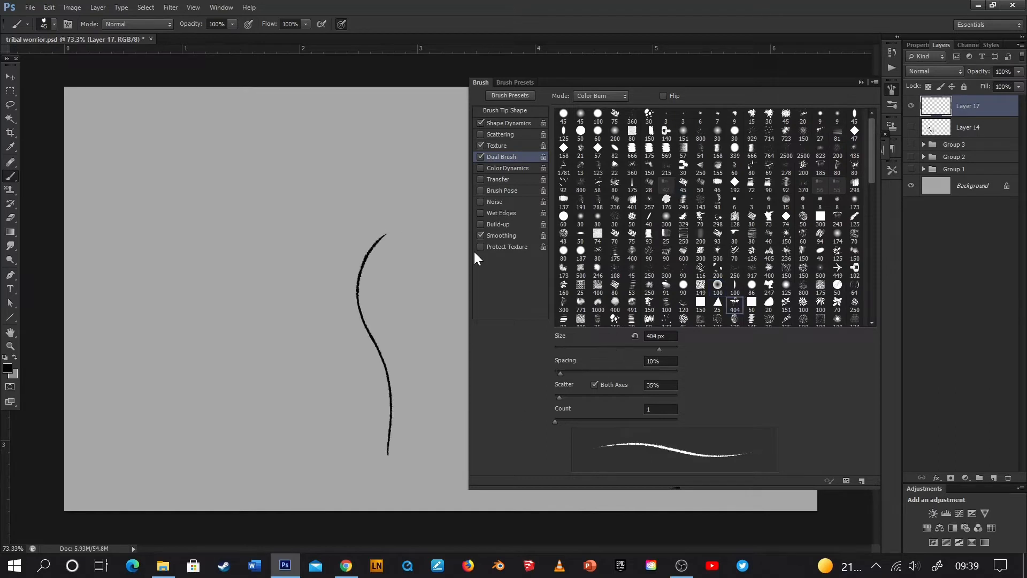
Undo the previous test stroke, then try the 80 px and 57 px dual brush tips with one stroke each, undoing both
key(ctrl+z)
click(616, 186)
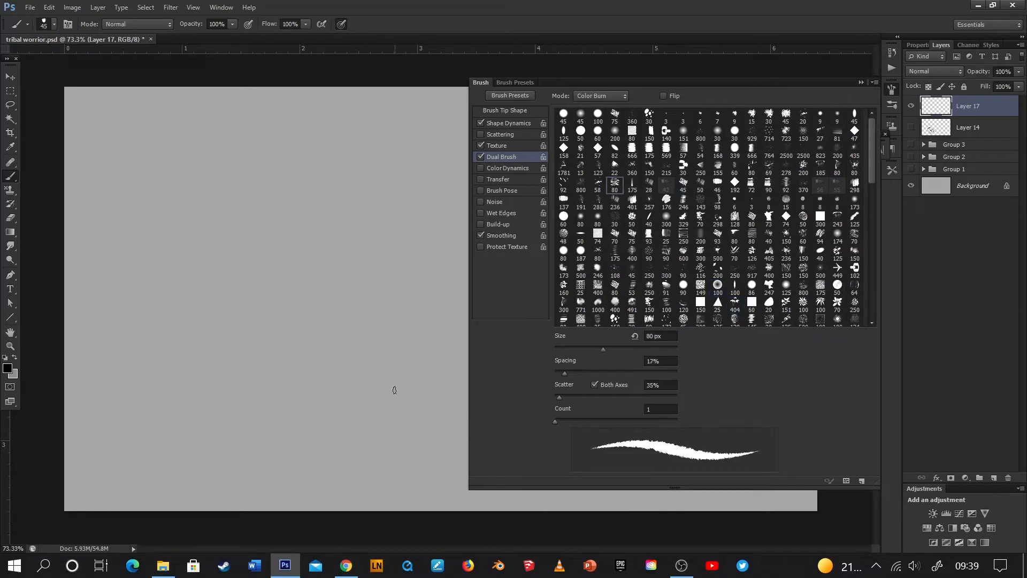
drag(395, 392, 415, 167)
key(ctrl+z)
click(597, 149)
drag(399, 375, 394, 174)
key(ctrl+z)
Try the 50 px round and 140 px dual brush tips with one curved test stroke each, undoing both
click(580, 131)
drag(405, 352, 388, 169)
key(ctrl+z)
click(666, 132)
mouse_move(375, 436)
mouse_down()
mouse_move(345, 332)
mouse_move(389, 194)
mouse_up()
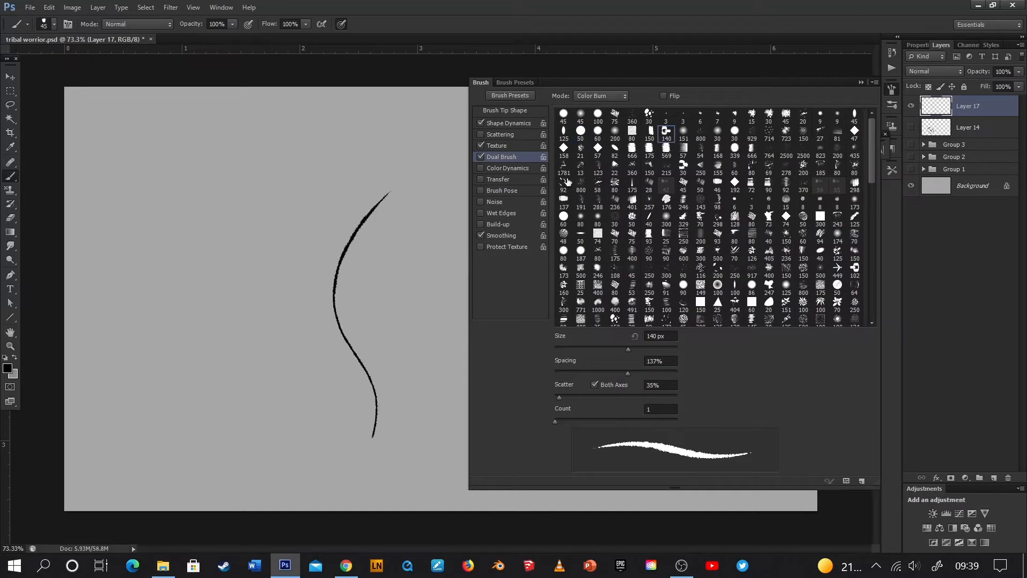
key(ctrl+z)
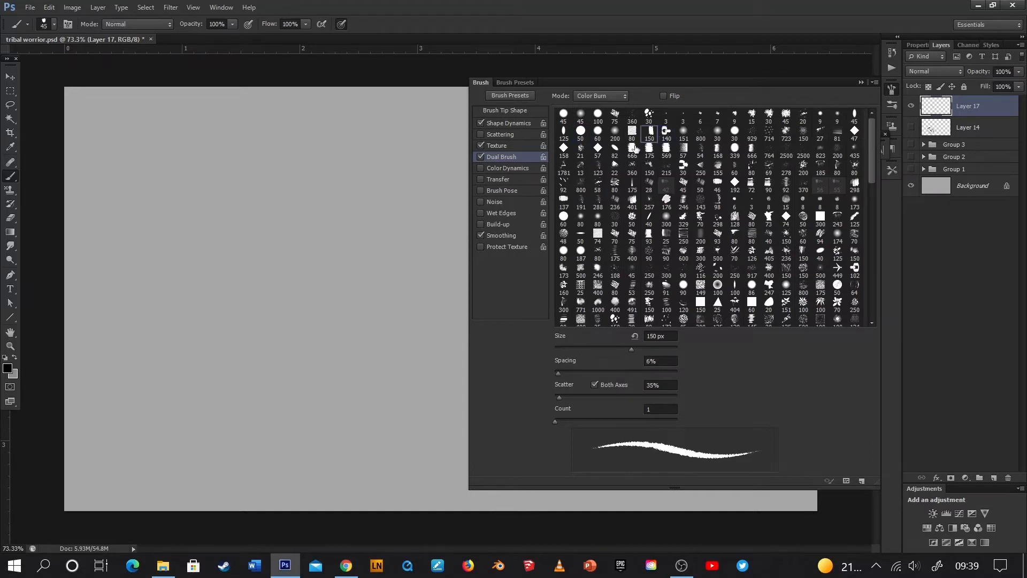
Choose the 666 px dual brush tip and test it with two curved strokes, undoing each one
click(632, 150)
mouse_move(402, 424)
mouse_down()
mouse_move(373, 248)
mouse_move(412, 178)
mouse_up()
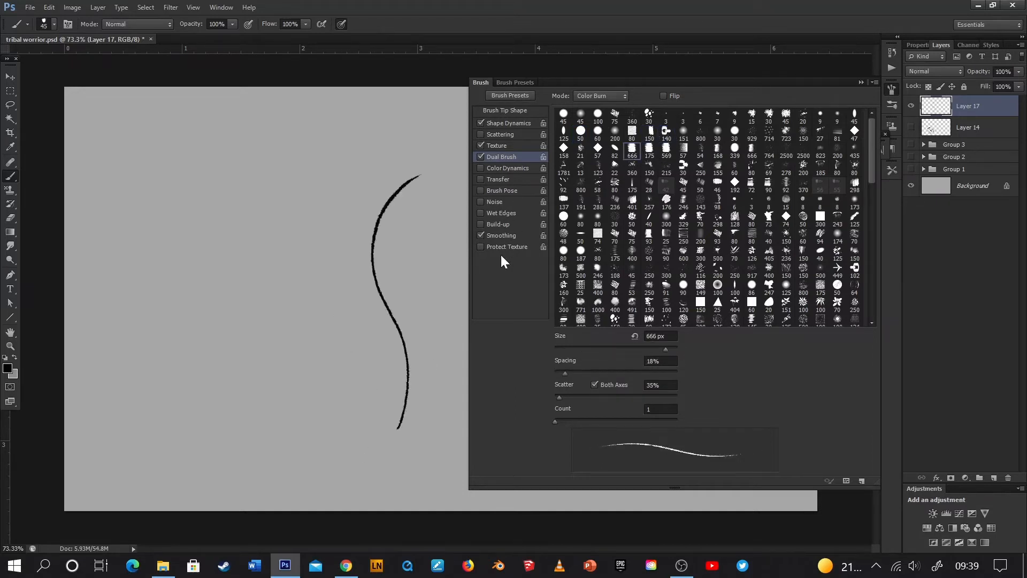
key(ctrl+z)
drag(399, 403, 408, 230)
key(ctrl+z)
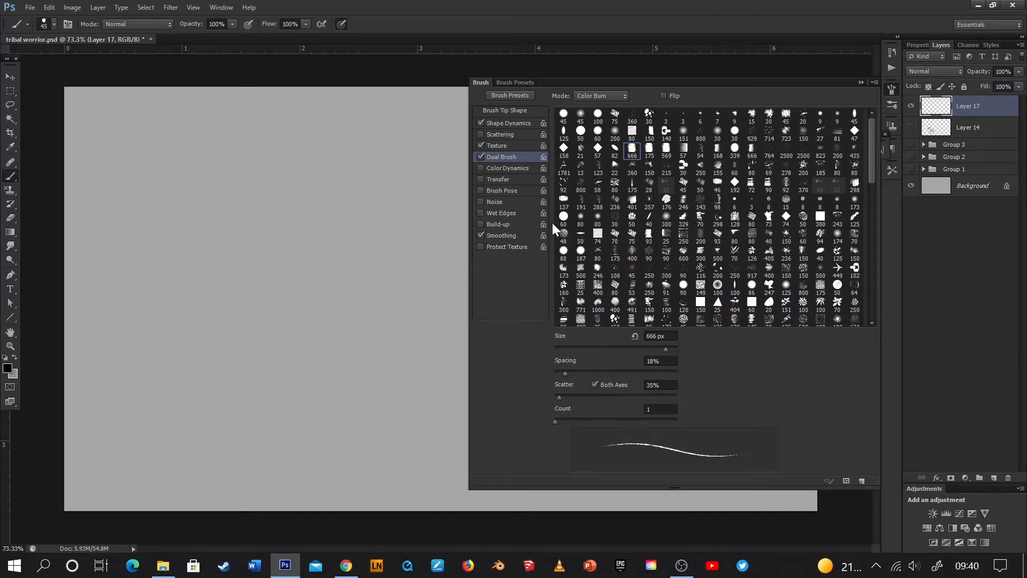
Set the main brush tip shape to 155 px size, -30° angle, 60% roundness and 1% spacing
click(515, 110)
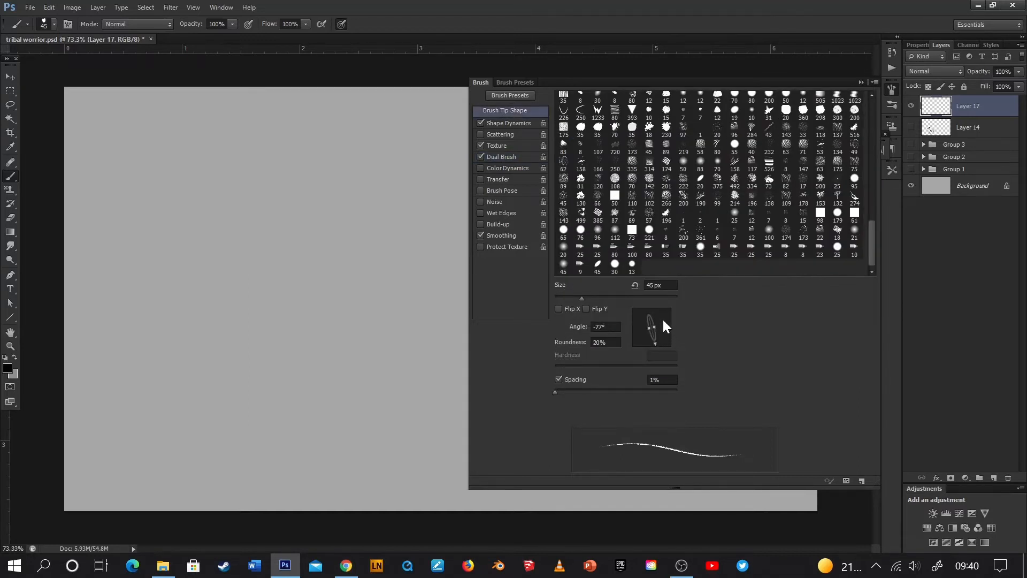
drag(656, 326, 672, 330)
drag(566, 392, 554, 391)
drag(589, 304, 640, 306)
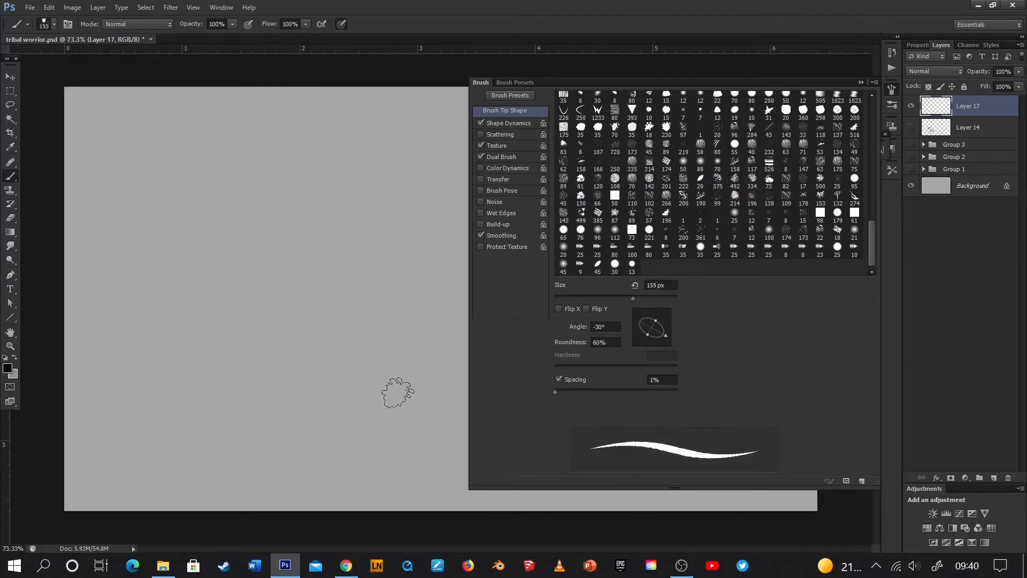
Paint four long curved test strokes with the 155 px brush, undoing each one
mouse_move(397, 392)
mouse_down()
mouse_move(391, 324)
mouse_move(406, 209)
mouse_up()
key(ctrl+z)
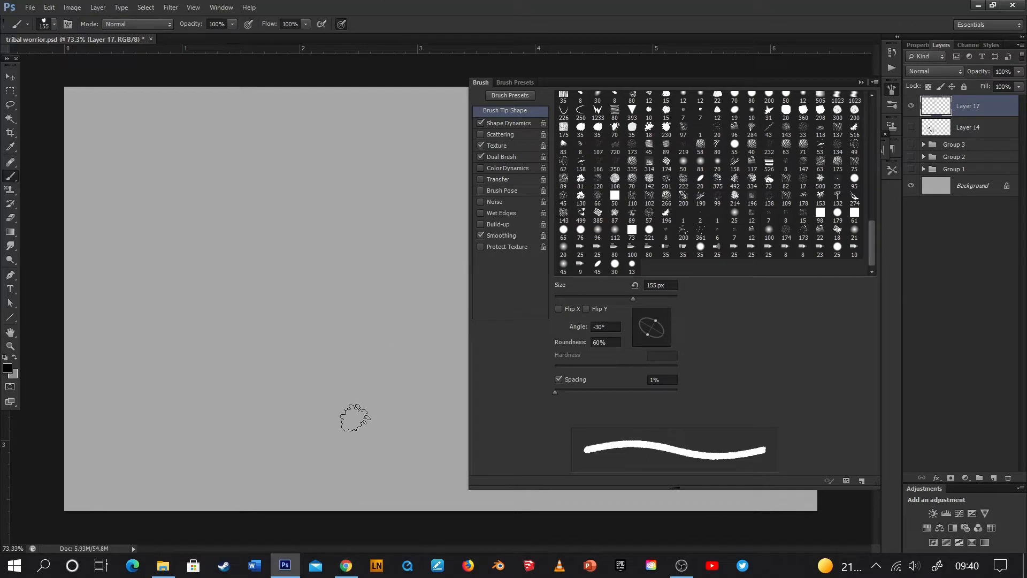
mouse_move(359, 427)
mouse_down()
mouse_move(332, 362)
mouse_move(357, 181)
mouse_up()
key(ctrl+z)
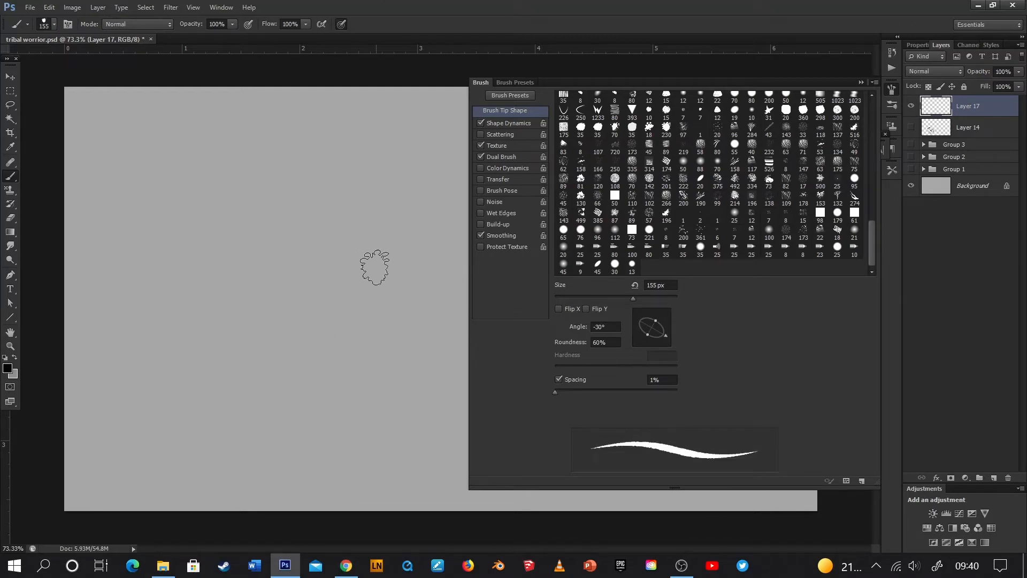
mouse_move(369, 267)
mouse_down()
mouse_move(387, 310)
mouse_move(344, 435)
mouse_up()
key(ctrl+z)
mouse_move(368, 219)
mouse_down()
mouse_move(412, 287)
mouse_move(333, 407)
mouse_up()
key(ctrl+z)
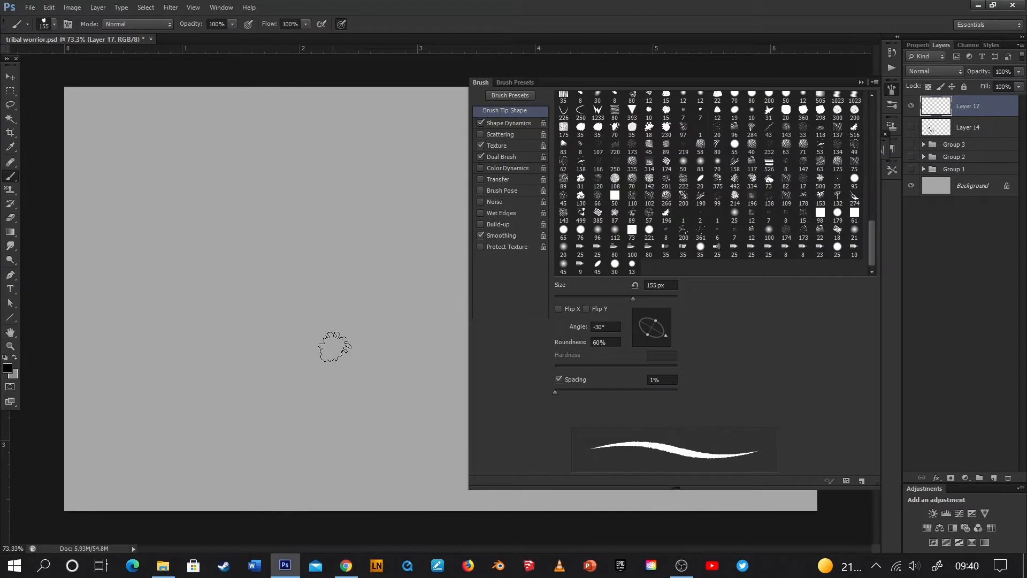
Reduce the brush size to 70 px and paint three curved test strokes, undoing each one
key(bracketleft)
key(bracketleft)
key(bracketleft)
key(bracketleft)
key(bracketleft)
key(bracketleft)
drag(363, 395, 355, 182)
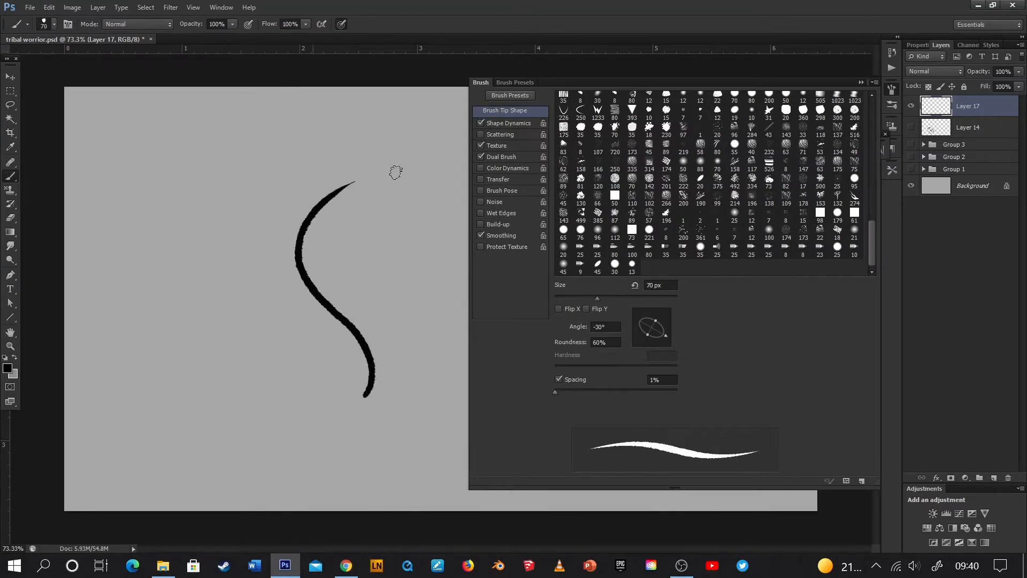
key(ctrl+z)
mouse_move(374, 407)
mouse_down()
mouse_move(317, 323)
mouse_move(442, 227)
mouse_up()
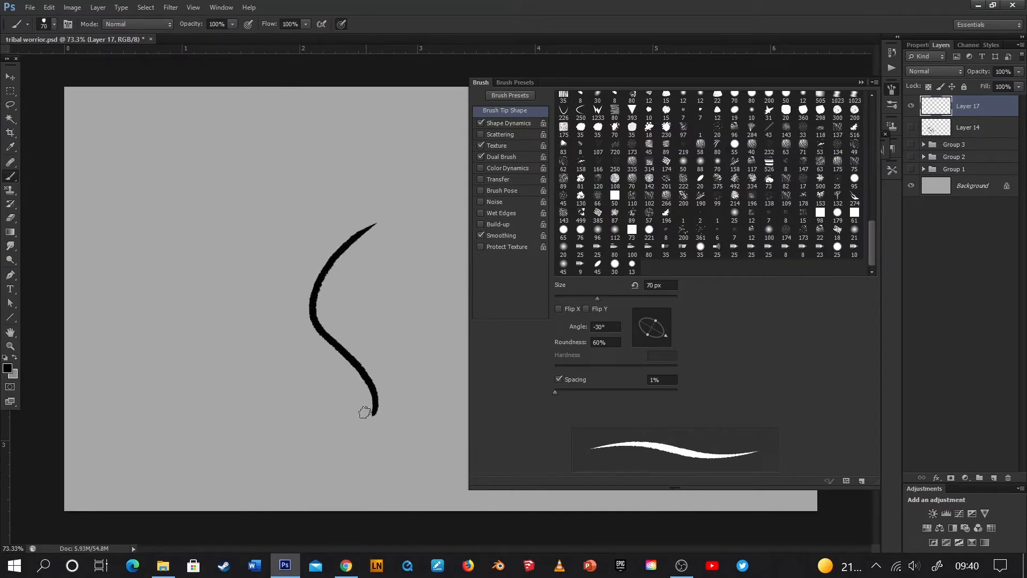
key(ctrl+z)
mouse_move(374, 417)
mouse_down()
mouse_move(321, 335)
mouse_move(378, 224)
mouse_up()
key(ctrl+z)
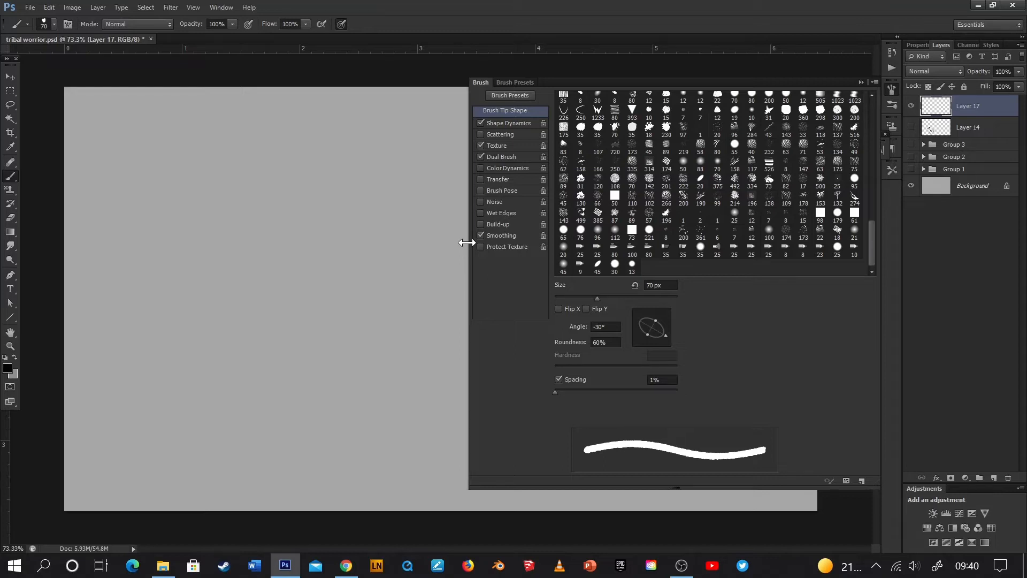
Set the brush tip angle to 10° and paint two curved test strokes, undoing both
drag(666, 336, 669, 324)
mouse_move(408, 411)
mouse_down()
mouse_move(390, 351)
mouse_move(391, 203)
mouse_up()
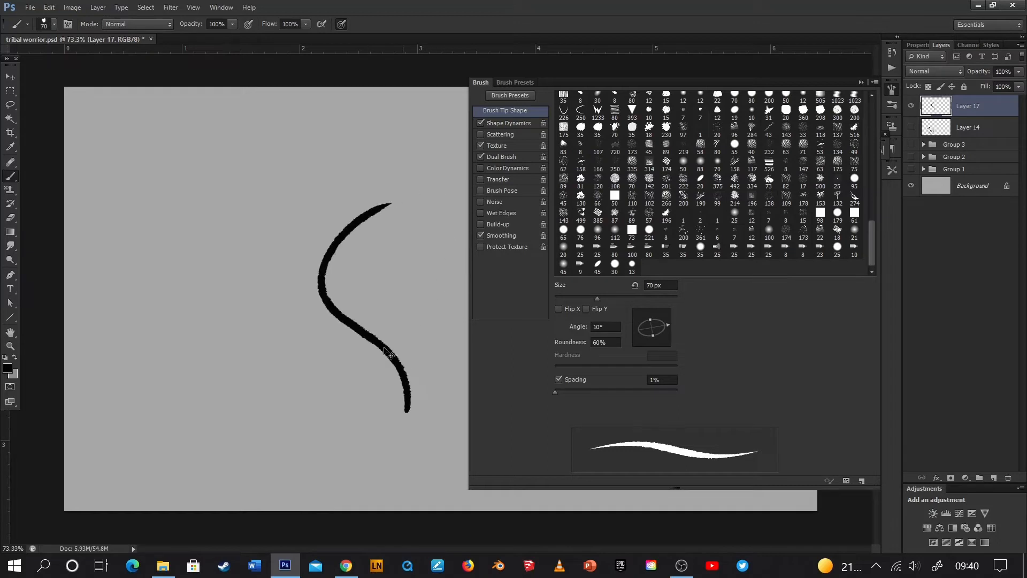
key(ctrl+z)
mouse_move(351, 237)
mouse_down()
mouse_move(337, 287)
mouse_move(396, 412)
mouse_up()
key(ctrl+z)
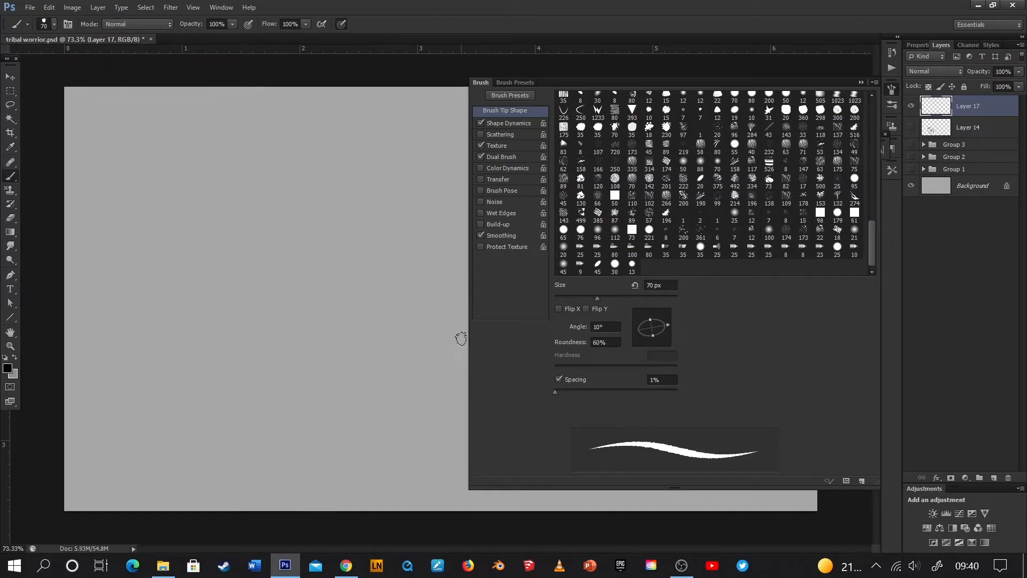
View the Color Dynamics settings, turn them back off, and enable Transfer with 28% opacity jitter
click(533, 168)
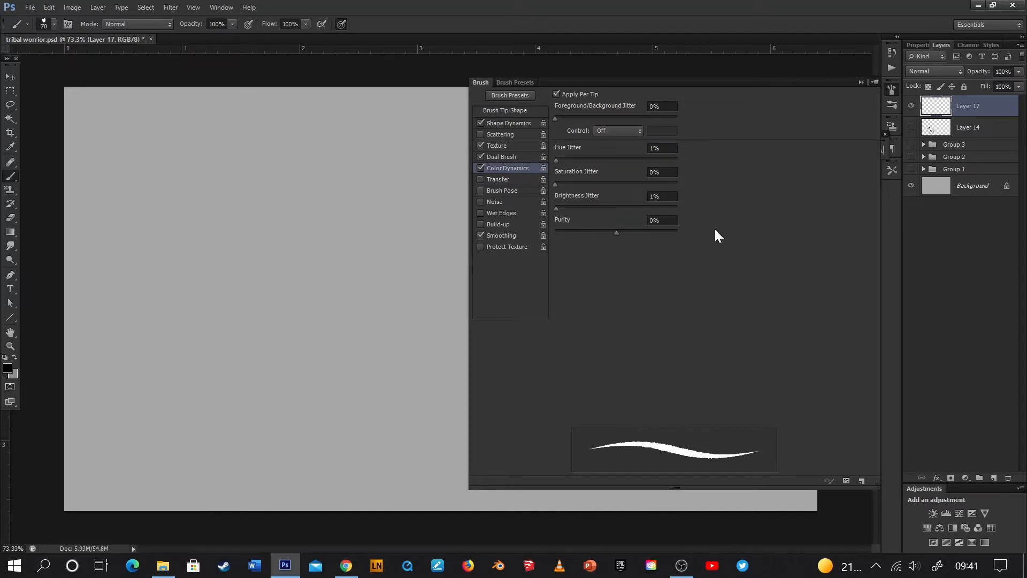
click(480, 169)
click(512, 179)
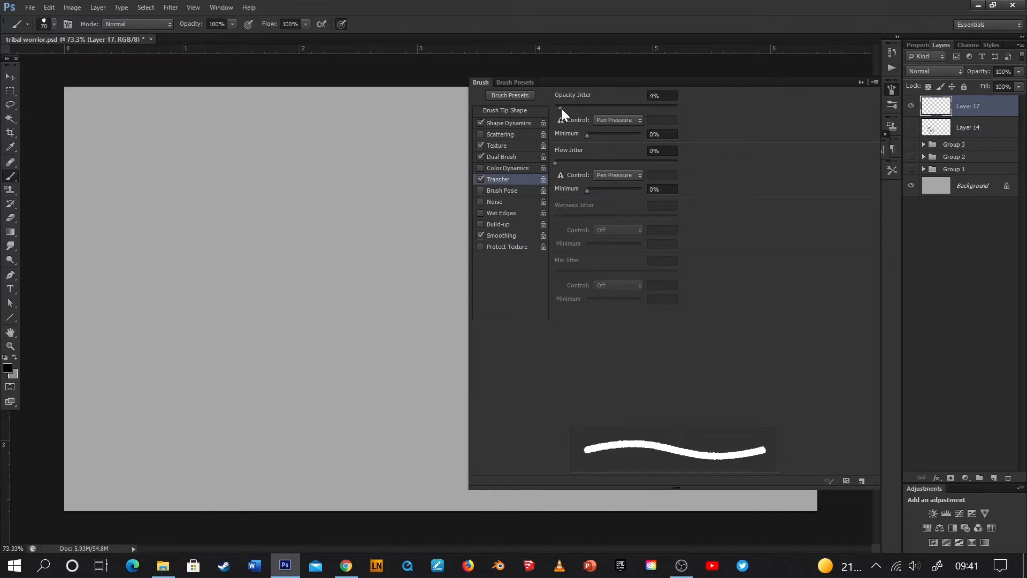
drag(561, 108, 591, 108)
drag(554, 109, 593, 121)
Undo a first dark zigzag stroke and paint a series of wavy and straight strokes at varying pressure to test Transfer
mouse_move(313, 195)
mouse_down()
mouse_move(338, 238)
mouse_move(340, 305)
mouse_up()
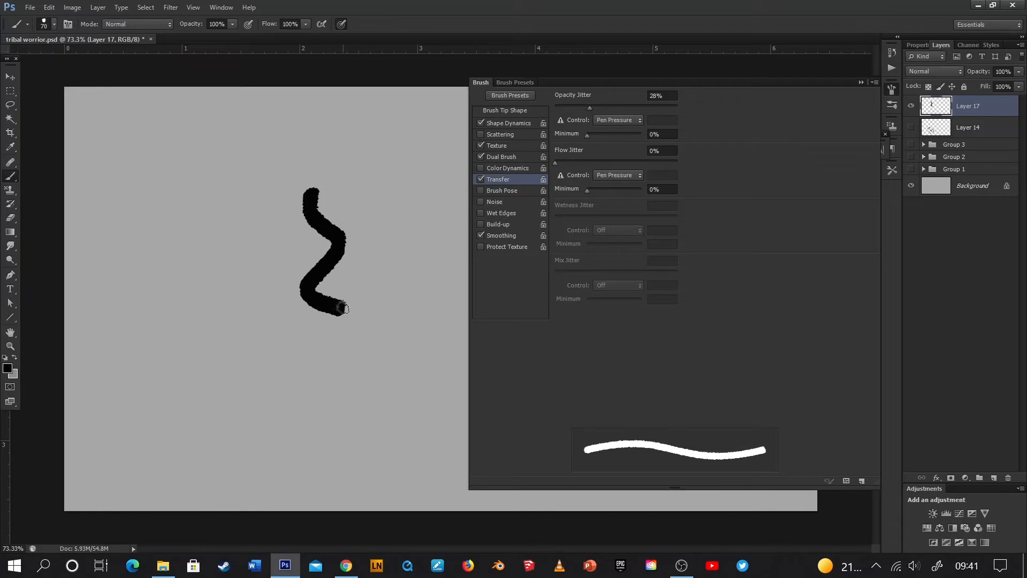
key(ctrl+z)
mouse_move(309, 231)
mouse_down()
mouse_move(328, 230)
mouse_move(345, 305)
mouse_up()
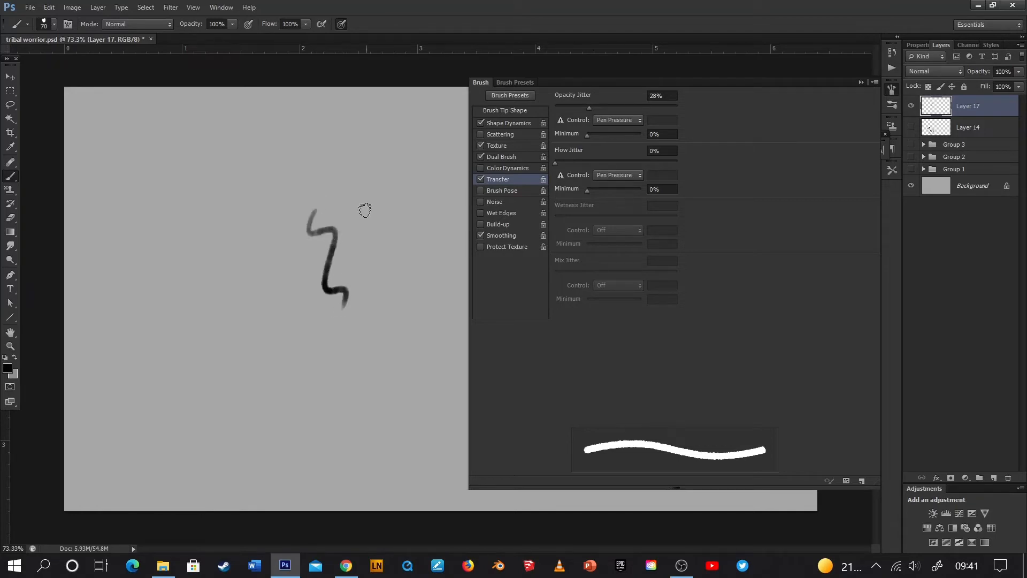
drag(358, 213, 353, 357)
mouse_move(410, 219)
mouse_down()
mouse_move(376, 354)
mouse_move(420, 277)
mouse_move(410, 409)
mouse_up()
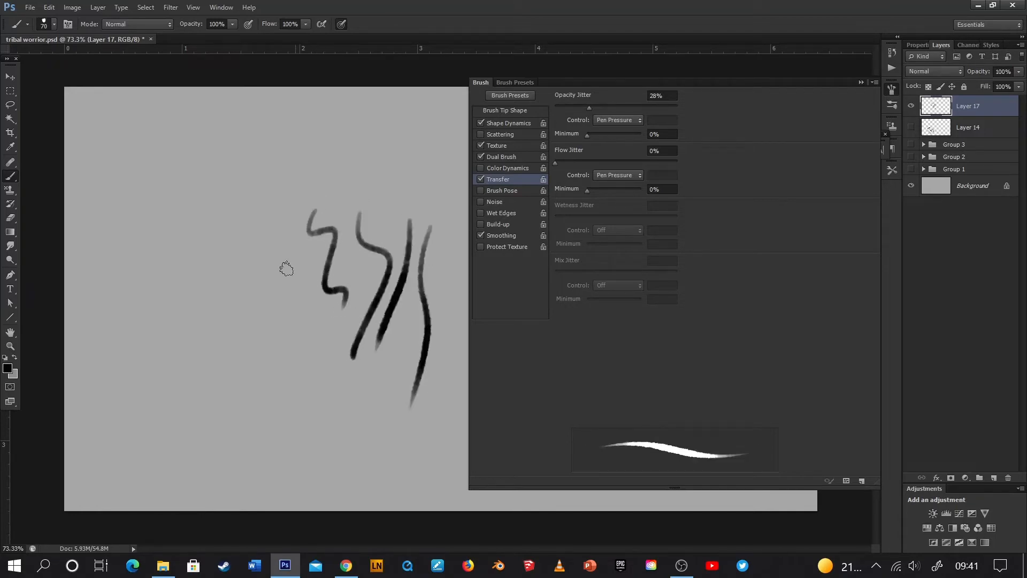
drag(263, 245, 318, 404)
drag(268, 221, 331, 363)
drag(237, 269, 238, 413)
drag(257, 307, 280, 413)
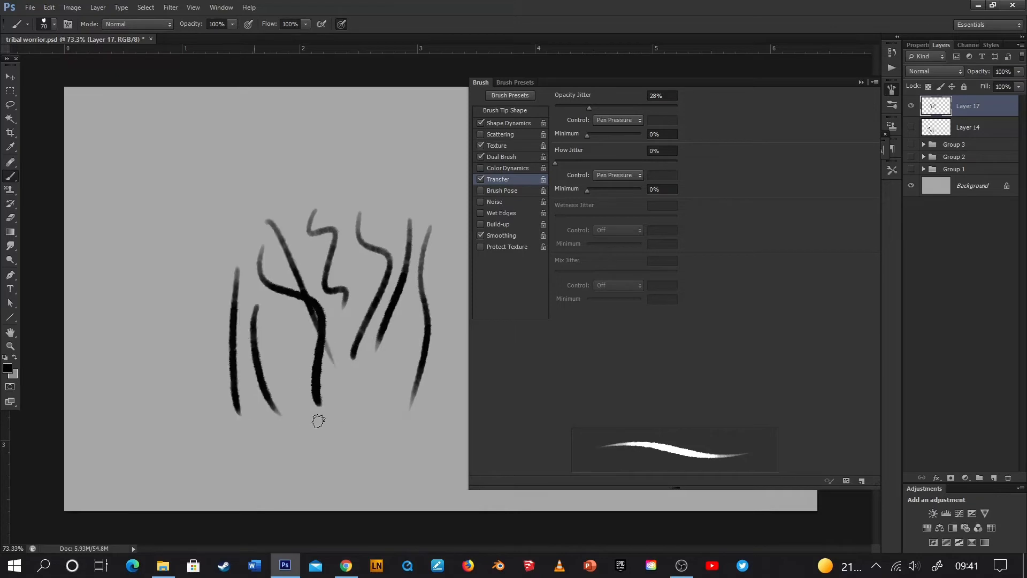
Undo all the Transfer test strokes to clear the layer
key(ctrl+alt+z)
key(ctrl+alt+z)
key(ctrl+alt+z)
key(ctrl+alt+z)
key(ctrl+alt+z)
key(ctrl+alt+z)
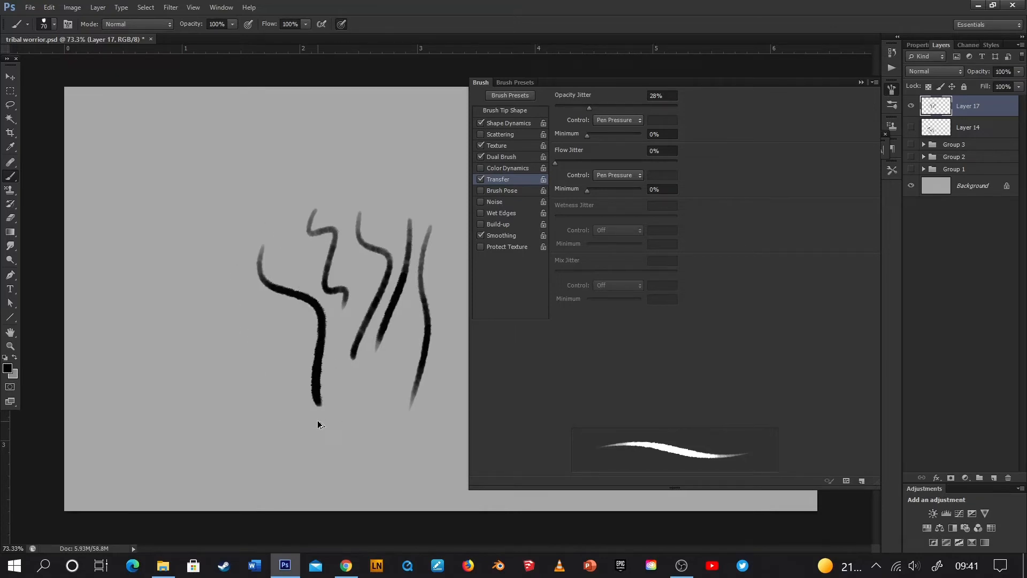
key(ctrl+alt+z)
key(ctrl+alt+z)
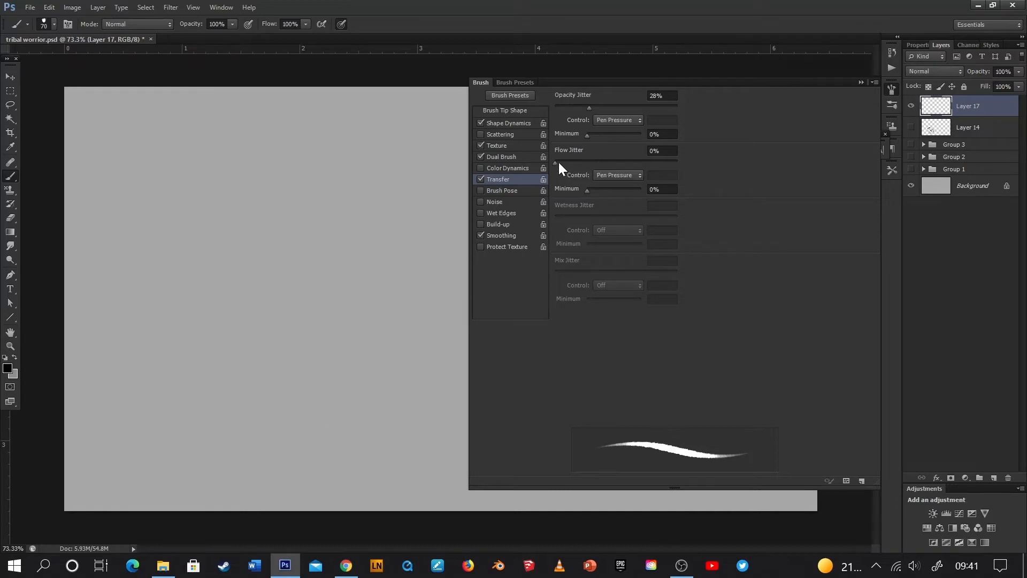
Set the flow jitter to 9% and test it with several curved strokes at varying pressure, undoing them all
drag(344, 398, 342, 238)
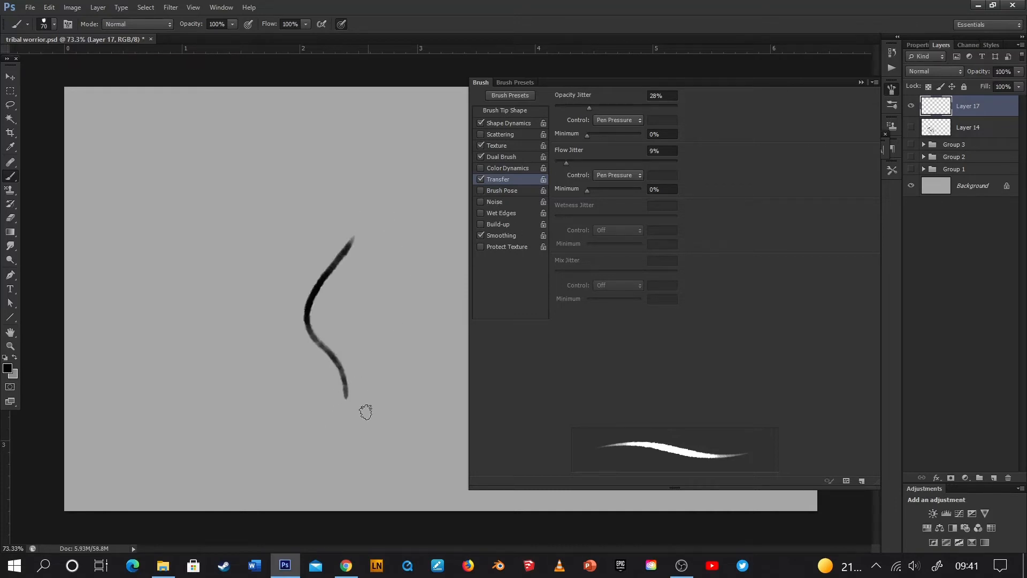
key(ctrl+alt+z)
mouse_move(356, 428)
mouse_down()
mouse_move(323, 333)
mouse_move(342, 239)
mouse_move(358, 385)
mouse_move(350, 442)
mouse_up()
key(ctrl+alt+z)
mouse_move(388, 202)
mouse_down()
mouse_move(386, 233)
mouse_move(415, 265)
mouse_move(428, 484)
mouse_up()
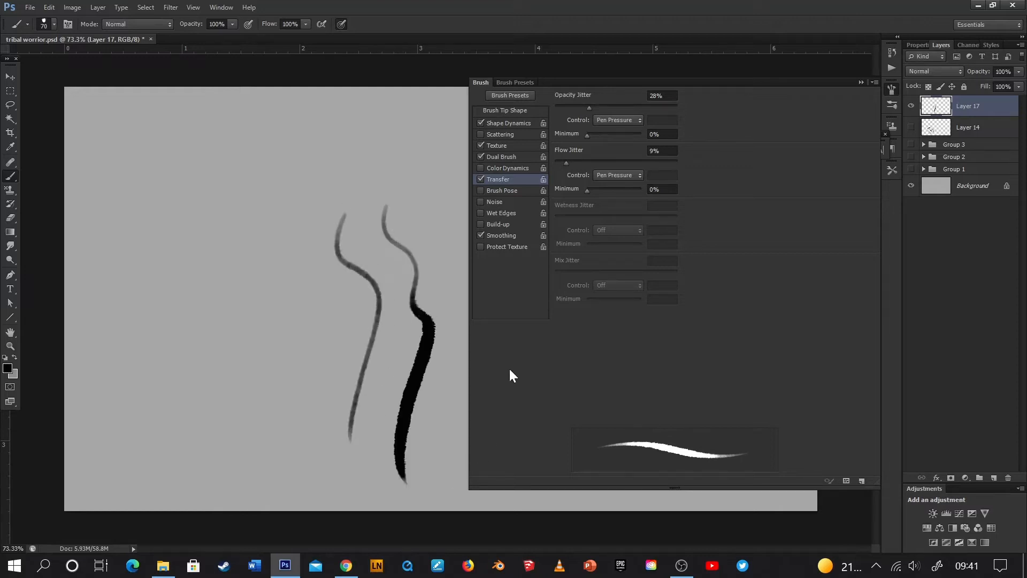
key(ctrl+alt+z)
key(ctrl+alt+z)
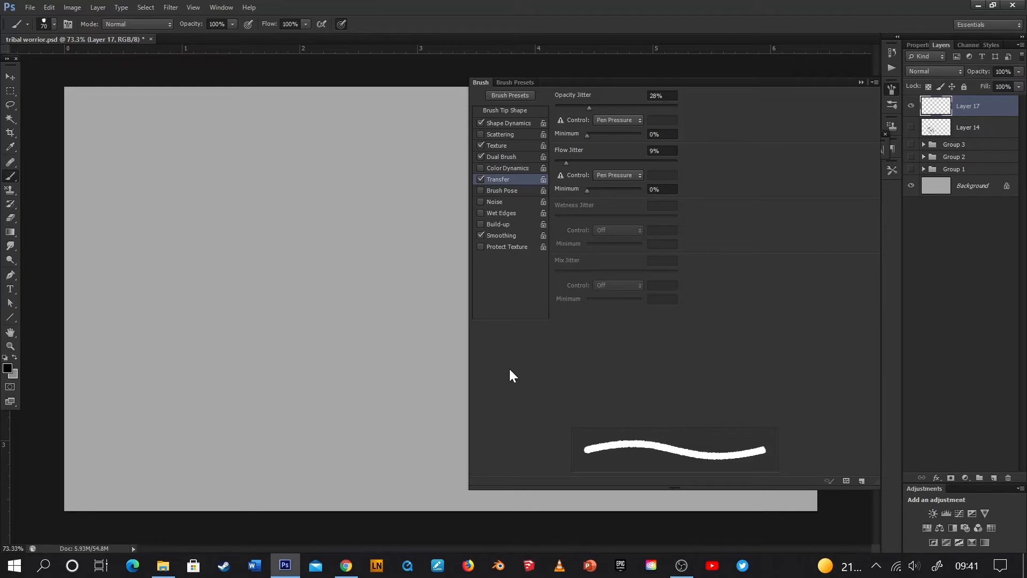
View the Brush Pose settings, leave Brush Pose off, and enable Noise
click(535, 190)
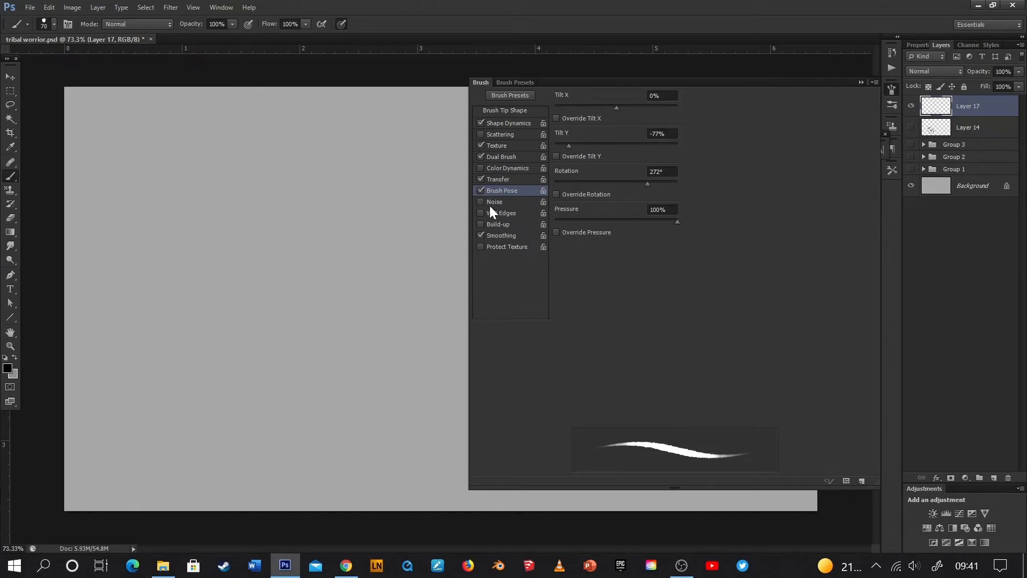
click(483, 189)
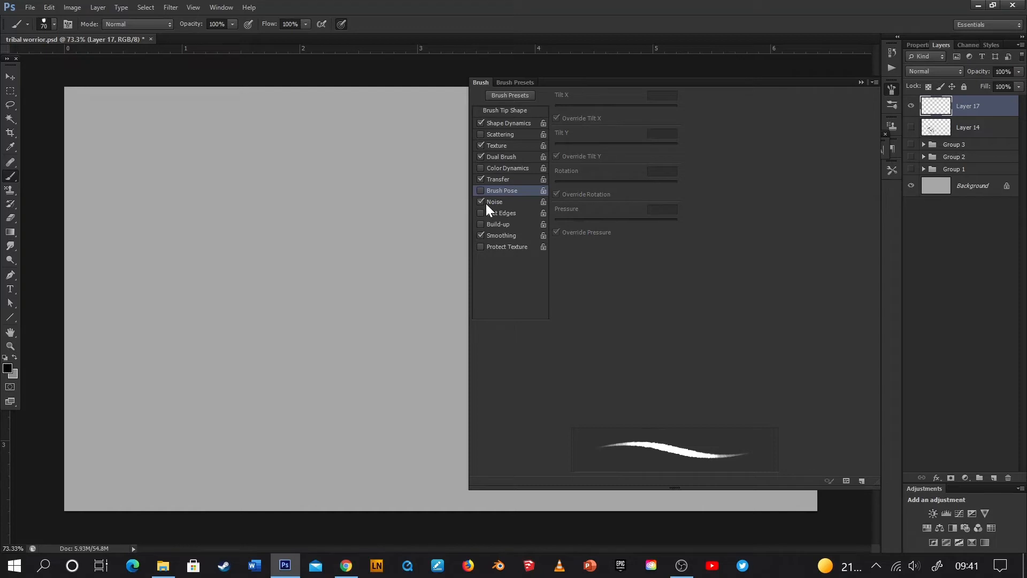
click(504, 201)
Paint several S-shaped test strokes with Noise enabled, undoing each one
mouse_move(317, 400)
mouse_down()
mouse_move(358, 230)
mouse_move(365, 445)
mouse_up()
key(ctrl+z)
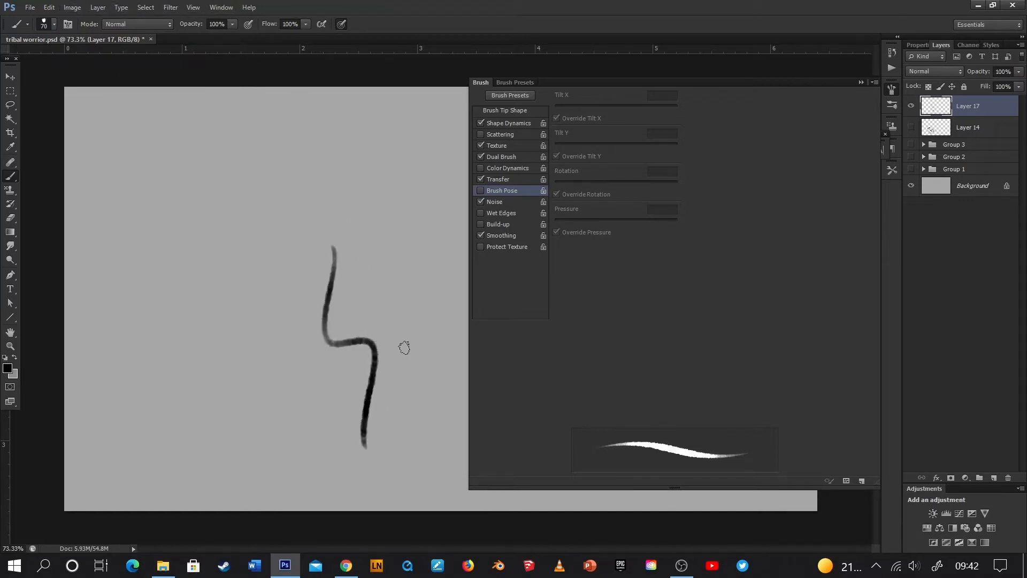
key(ctrl+z)
drag(345, 252, 358, 423)
key(ctrl+z)
drag(350, 249, 357, 397)
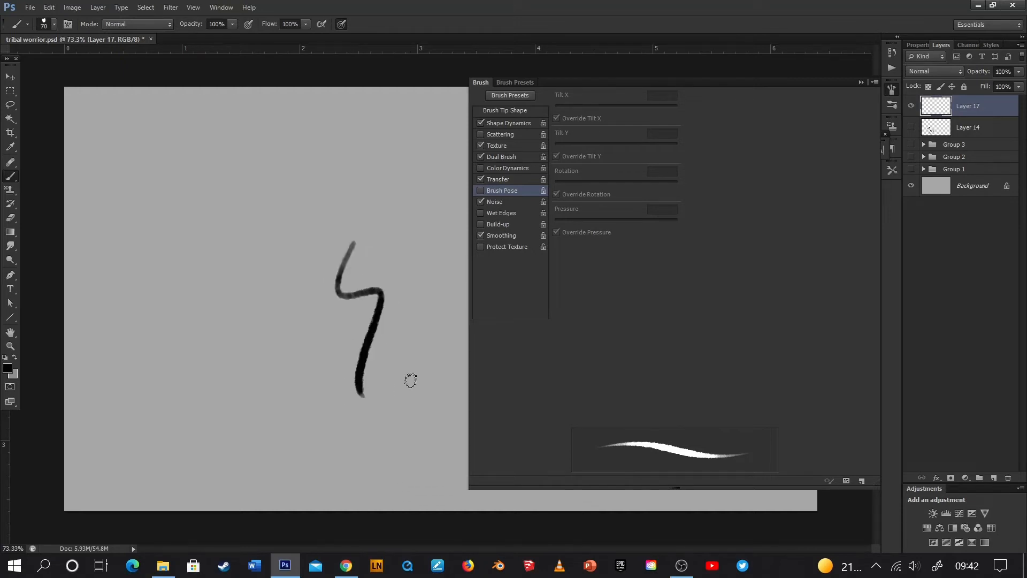
key(ctrl+z)
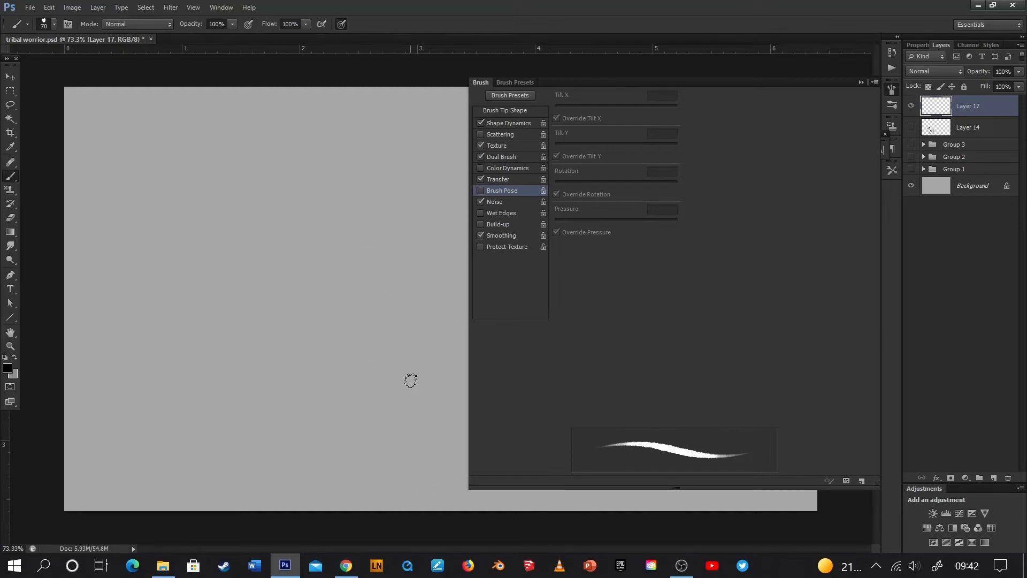
Enable Wet Edges and paint one curved test stroke, undoing it
click(486, 214)
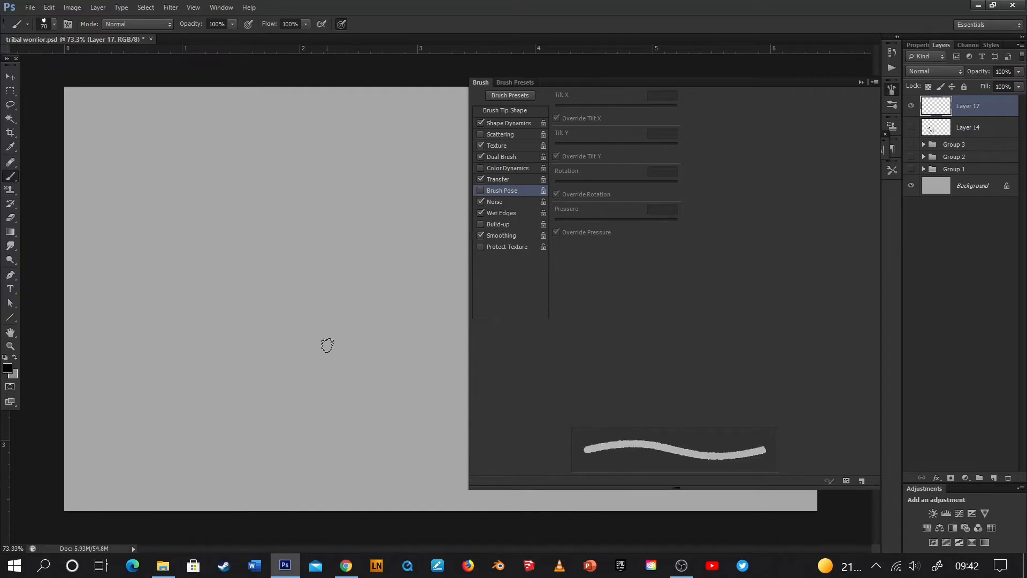
mouse_move(298, 259)
mouse_down()
mouse_move(305, 360)
mouse_move(322, 376)
mouse_up()
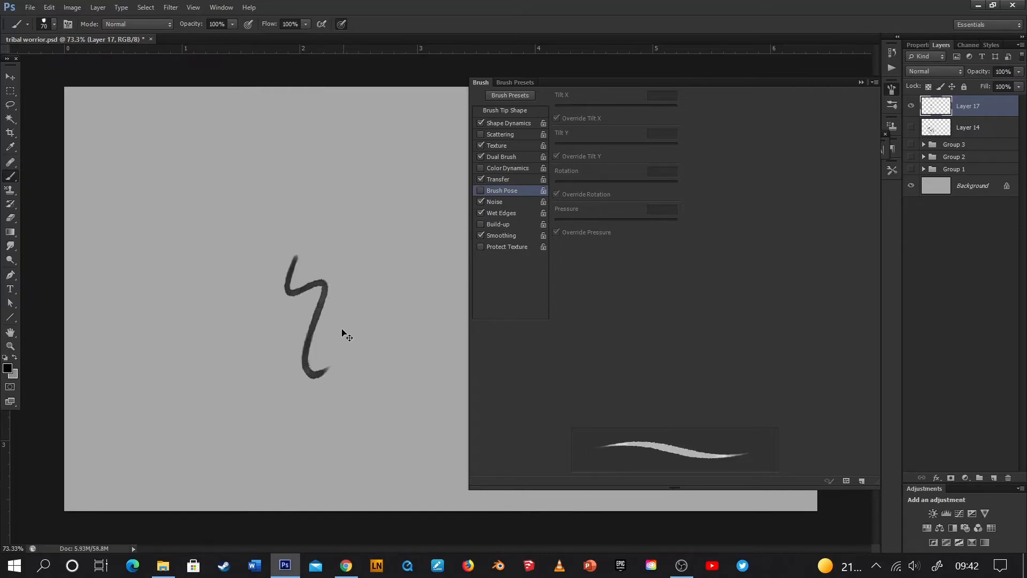
key(ctrl+z)
Paint a dense cluster of overlapping slanted strokes mid-canvas to test how Wet Edges builds up
drag(342, 263, 306, 385)
mouse_move(351, 284)
mouse_down()
mouse_move(314, 385)
mouse_move(317, 404)
mouse_move(351, 422)
mouse_up()
drag(357, 255, 367, 405)
drag(362, 280, 362, 381)
drag(373, 307, 336, 405)
drag(370, 325, 348, 401)
drag(374, 354, 358, 404)
drag(379, 346, 359, 411)
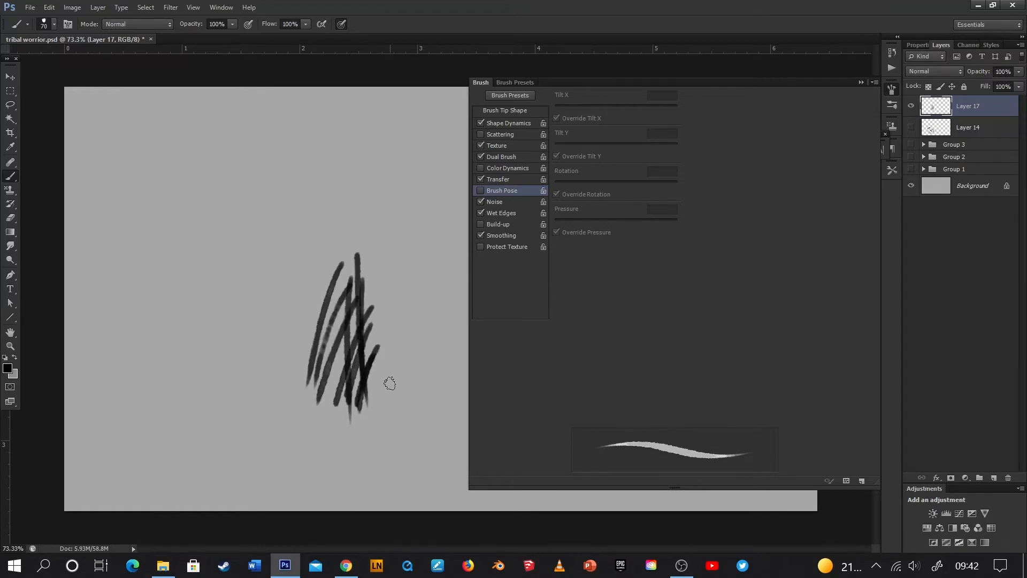
Undo the whole cluster of overlapping slanted Wet Edges test strokes
key(ctrl+alt+z)
key(ctrl+alt+z)
key(ctrl+alt+z)
key(ctrl+alt+z)
key(ctrl+alt+z)
key(ctrl+alt+z)
key(ctrl+alt+z)
key(ctrl+alt+z)
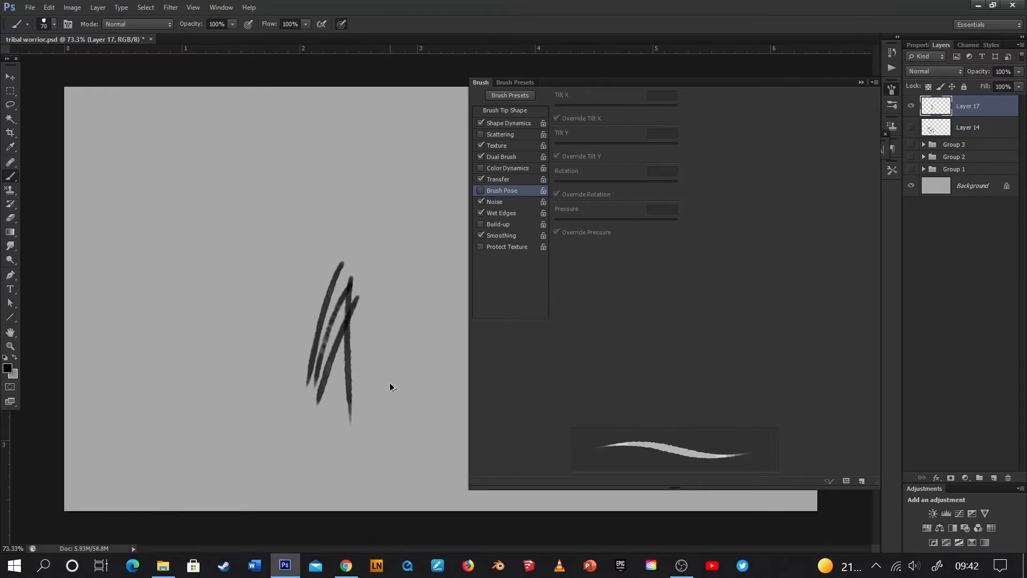
key(ctrl+alt+z)
key(ctrl+alt+z)
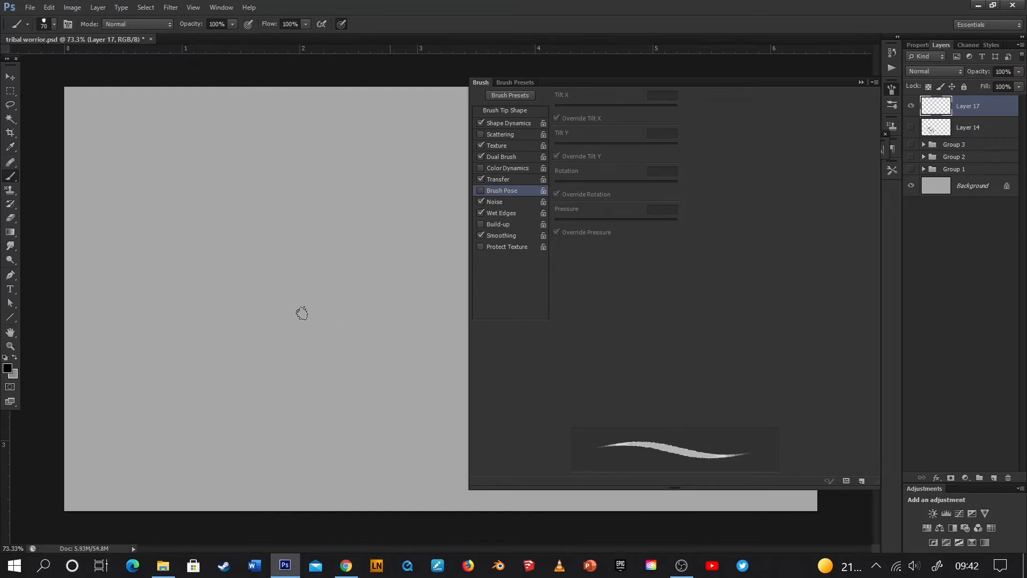
Paint a dense zigzag test patch mid-canvas with Wet Edges enabled, undoing it
mouse_move(305, 304)
mouse_down()
mouse_move(309, 346)
mouse_move(335, 325)
mouse_move(338, 343)
mouse_move(347, 321)
mouse_move(304, 339)
mouse_move(312, 355)
mouse_move(354, 324)
mouse_move(344, 364)
mouse_move(360, 327)
mouse_move(361, 369)
mouse_move(374, 348)
mouse_move(350, 376)
mouse_move(385, 353)
mouse_up()
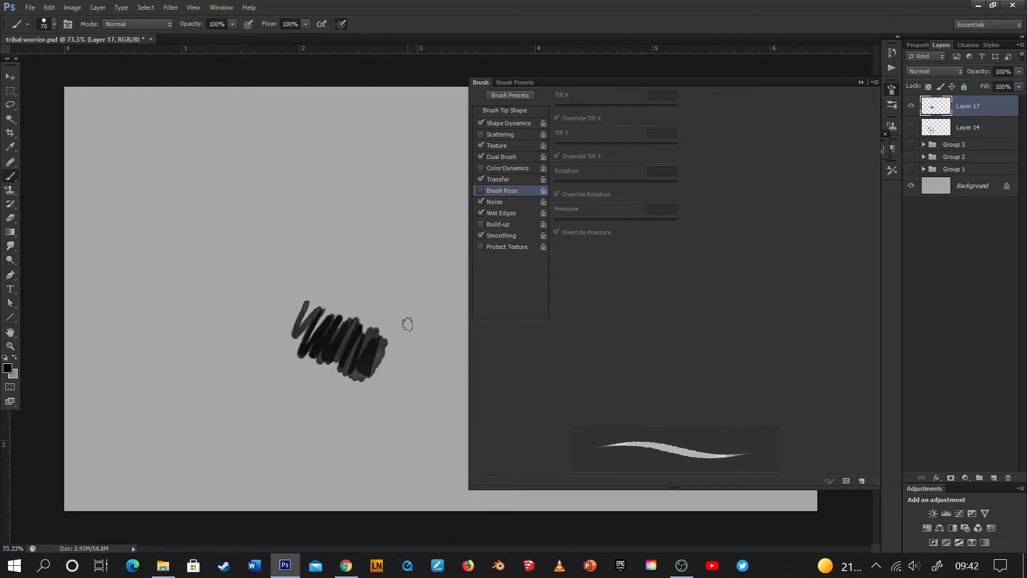
key(ctrl+alt+z)
key(ctrl+alt+z)
key(ctrl+alt+z)
key(ctrl+alt+z)
key(ctrl+alt+z)
key(ctrl+alt+z)
key(ctrl+alt+z)
key(ctrl+alt+z)
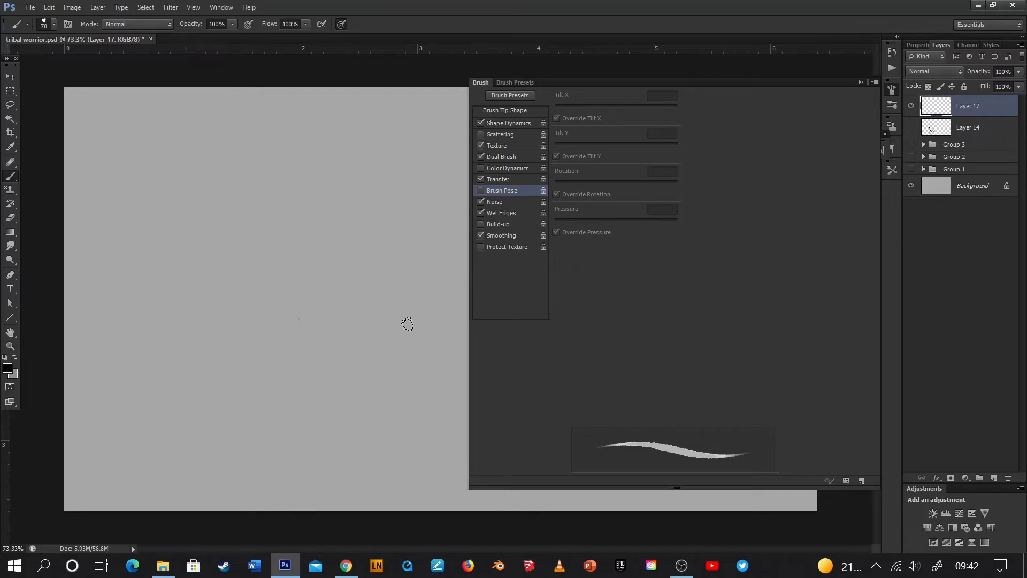
Disable Wet Edges, enable Build-up, and paint a group of parallel slanted test strokes
click(490, 213)
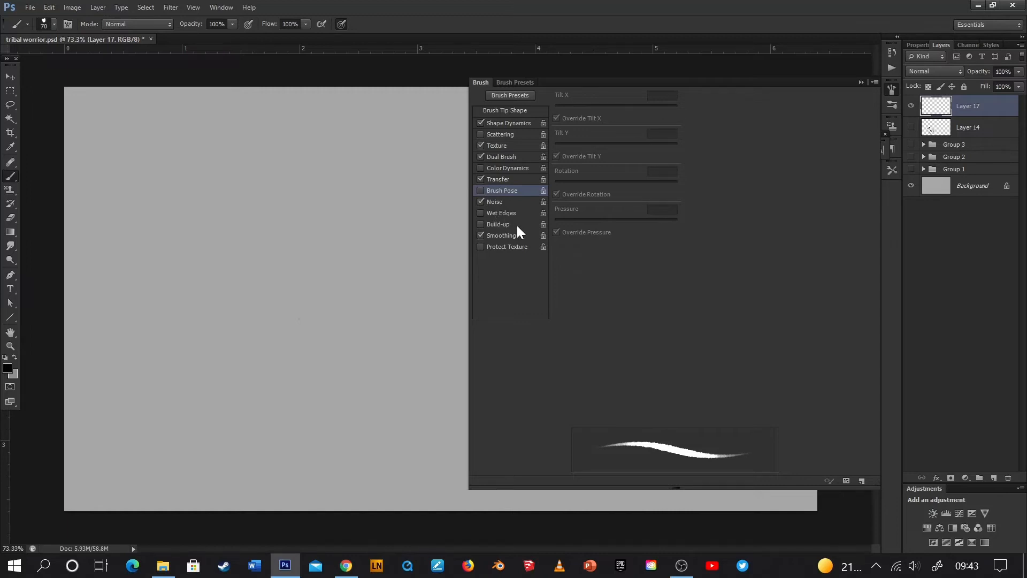
click(480, 235)
drag(307, 236, 277, 314)
click(323, 267)
mouse_move(313, 257)
mouse_down()
mouse_move(282, 332)
mouse_move(290, 343)
mouse_up()
mouse_move(332, 269)
mouse_down()
mouse_move(298, 353)
mouse_move(308, 351)
mouse_up()
drag(341, 294, 324, 346)
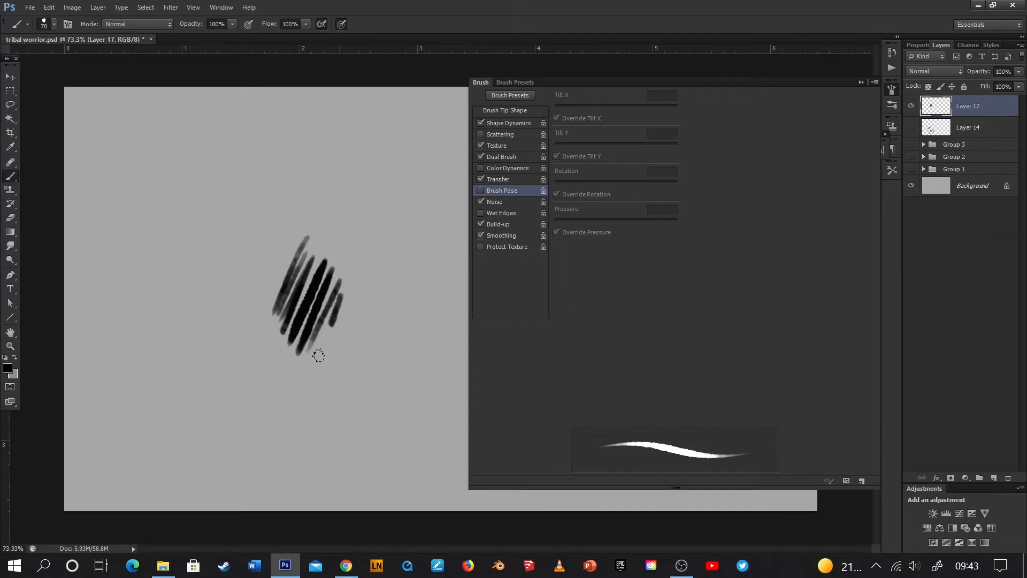
Undo all the slanted Build-up test strokes and disable Build-up
key(ctrl+alt+z)
key(ctrl+alt+z)
key(ctrl+alt+z)
key(ctrl+alt+z)
key(ctrl+alt+z)
key(ctrl+alt+z)
key(ctrl+alt+z)
key(ctrl+alt+z)
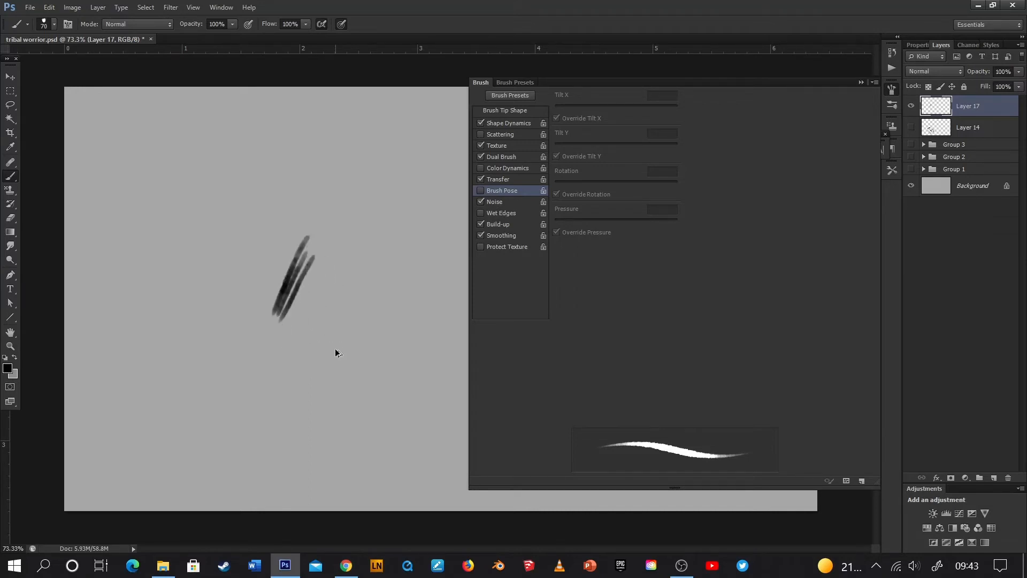
click(498, 224)
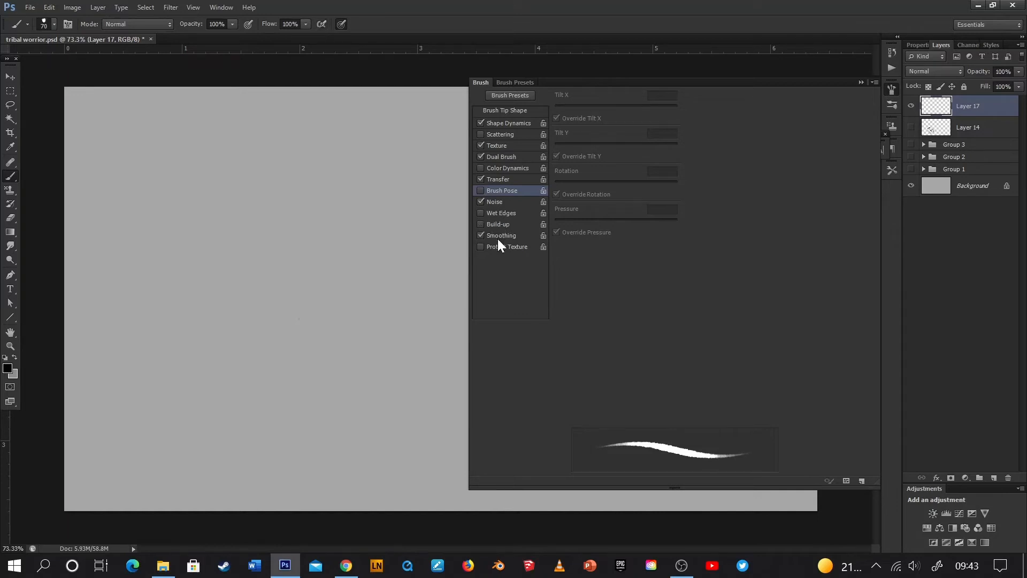
Paint and undo a test stroke with Smoothing on, enable Protect Texture, and return to the Brush Tip Shape settings
mouse_move(331, 445)
mouse_down()
mouse_move(312, 346)
mouse_move(361, 212)
mouse_move(318, 267)
mouse_move(367, 390)
mouse_up()
key(ctrl+z)
key(ctrl+z)
click(505, 109)
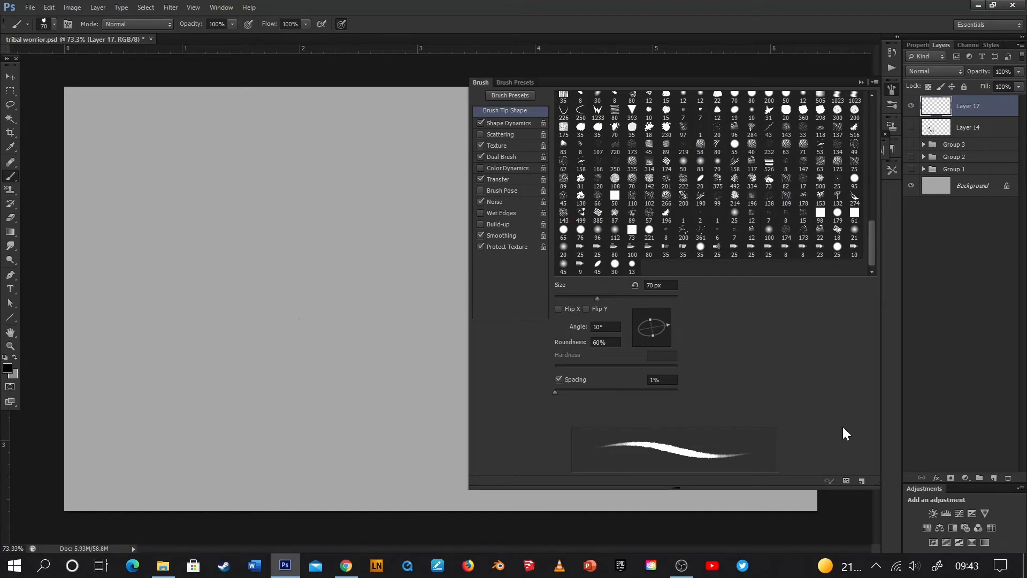
Save the configured brush as a new preset with its 70 px size captured and the suggested name kept, and collapse the brush settings
click(861, 485)
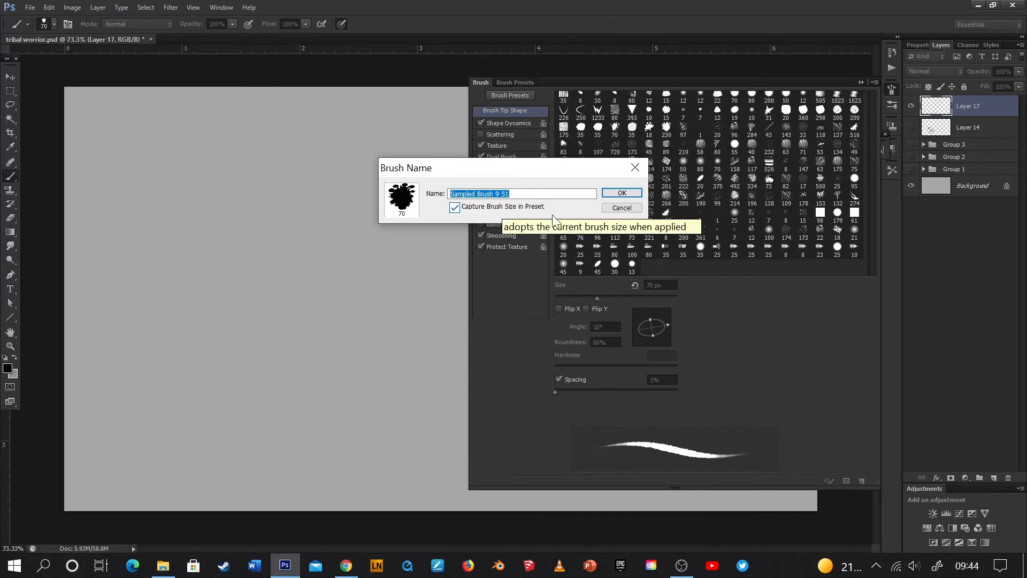
click(622, 193)
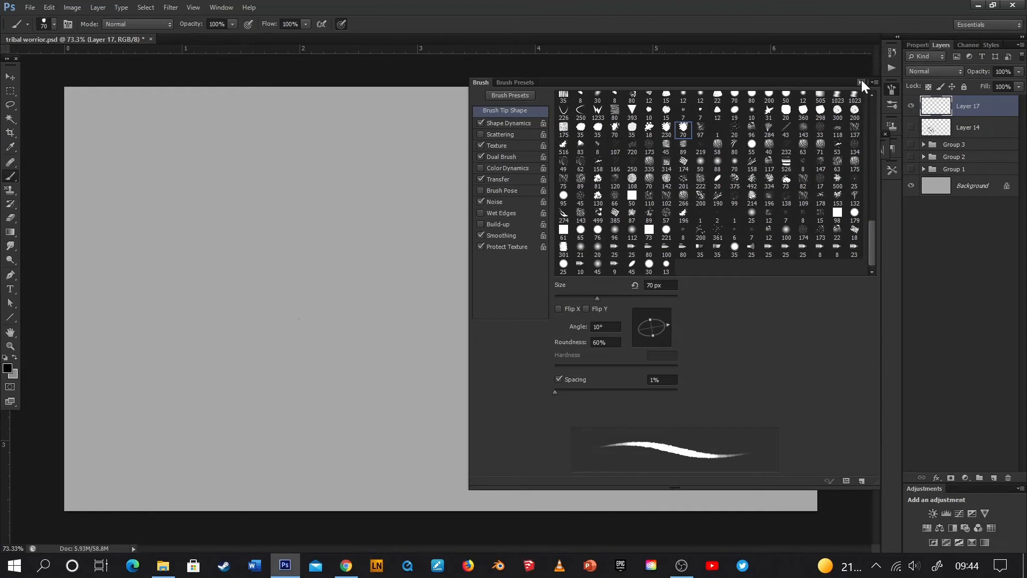
click(861, 82)
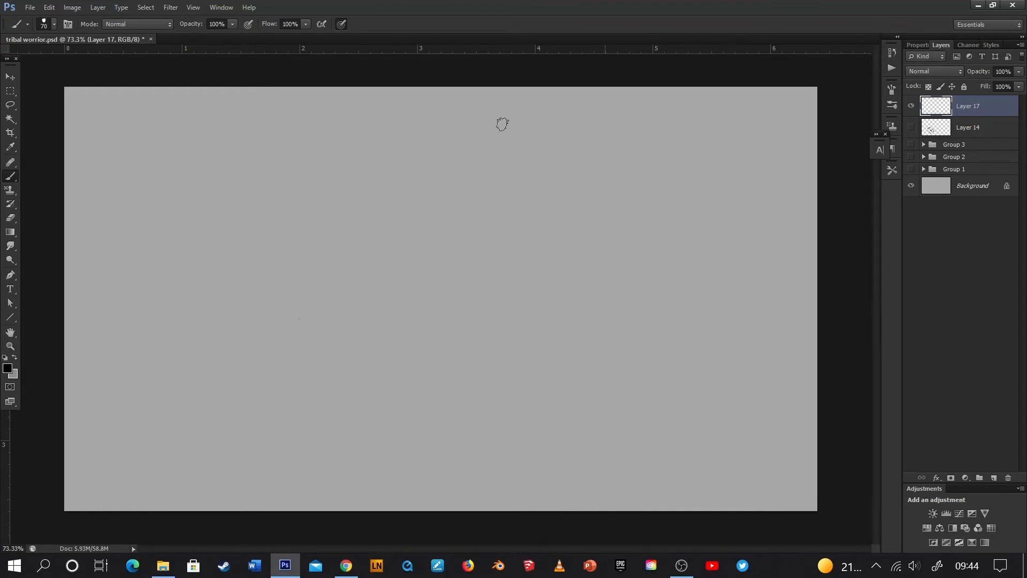
Delete the original 230 px splatter brush from the brush presets
click(54, 24)
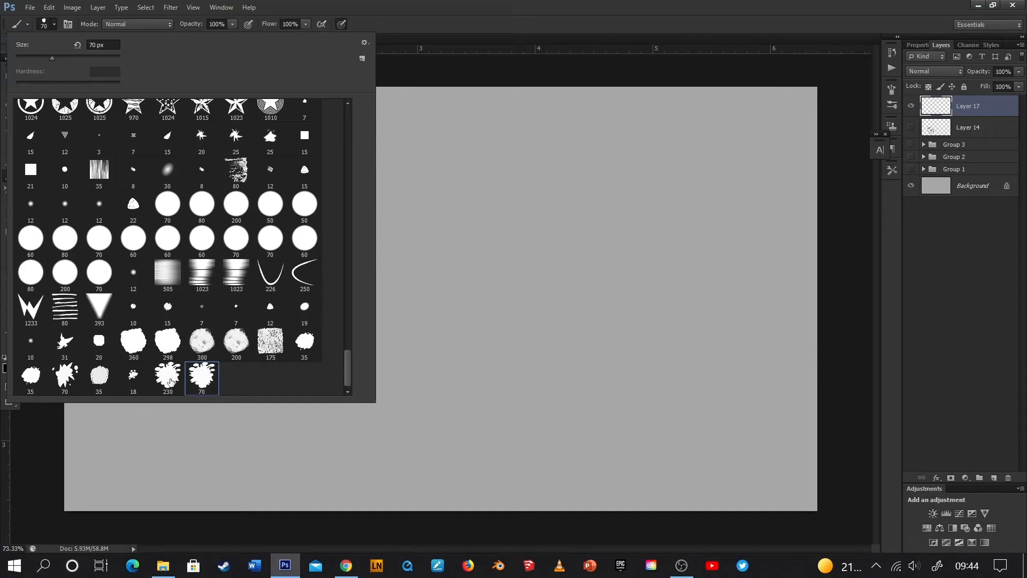
click(173, 378)
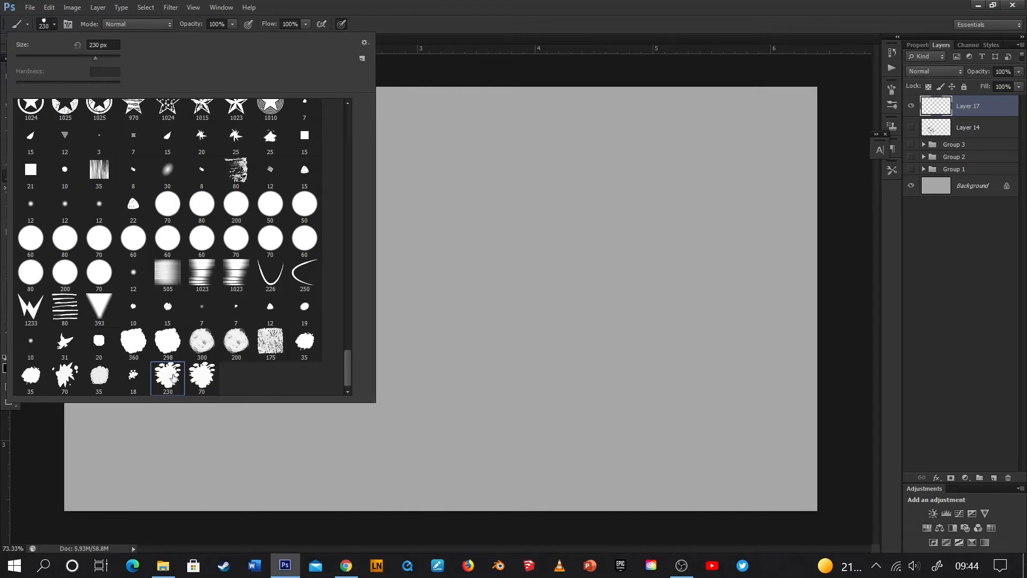
right_click(173, 378)
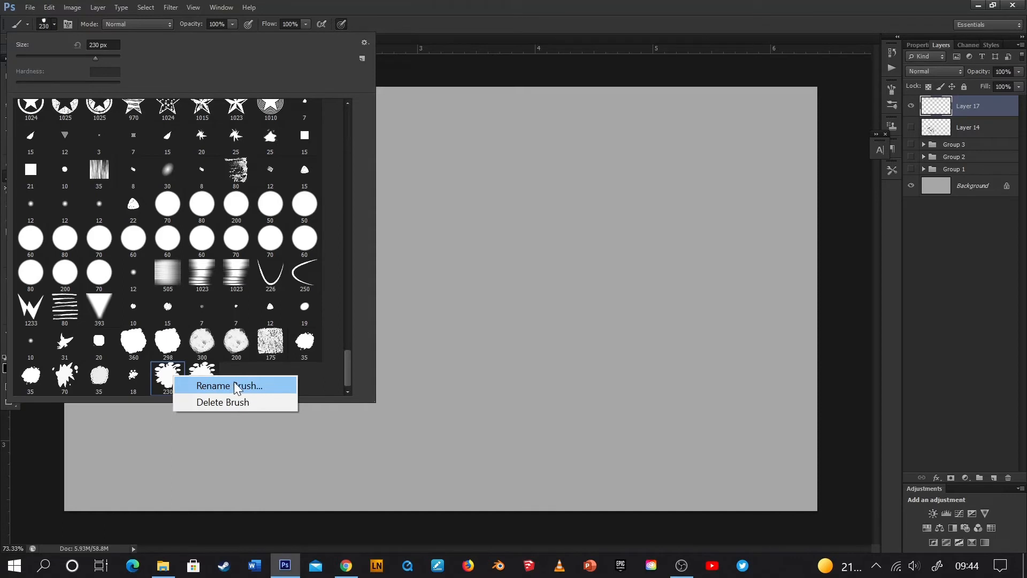
click(233, 401)
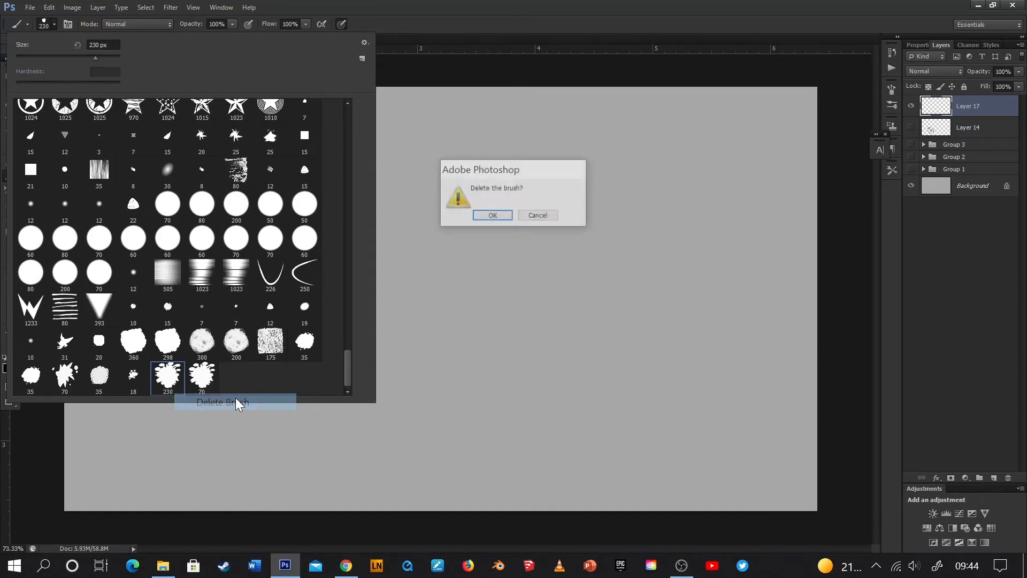
click(490, 216)
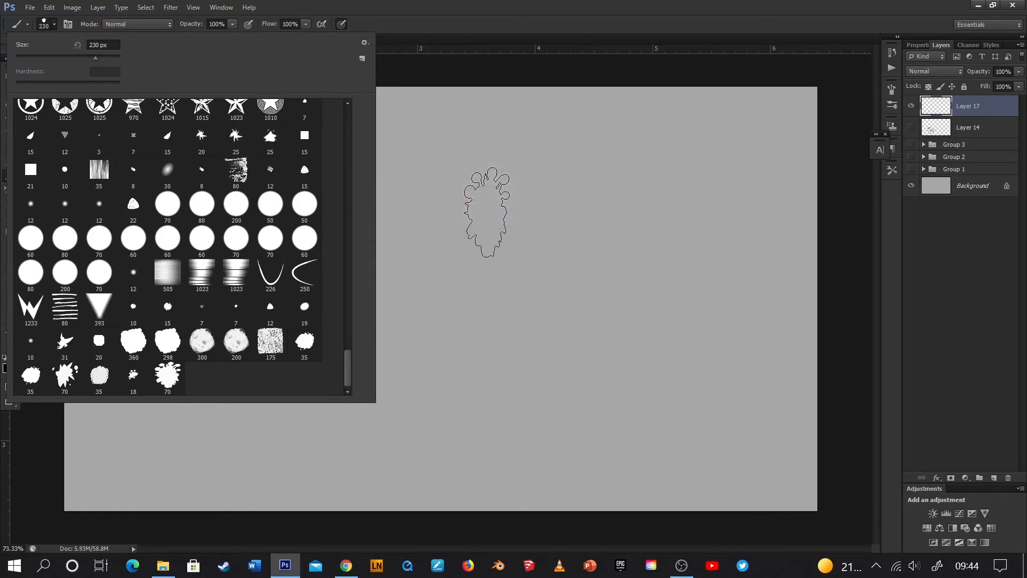
Select the newly saved 70 px splatter brush and paint one test stroke, undoing it
click(167, 375)
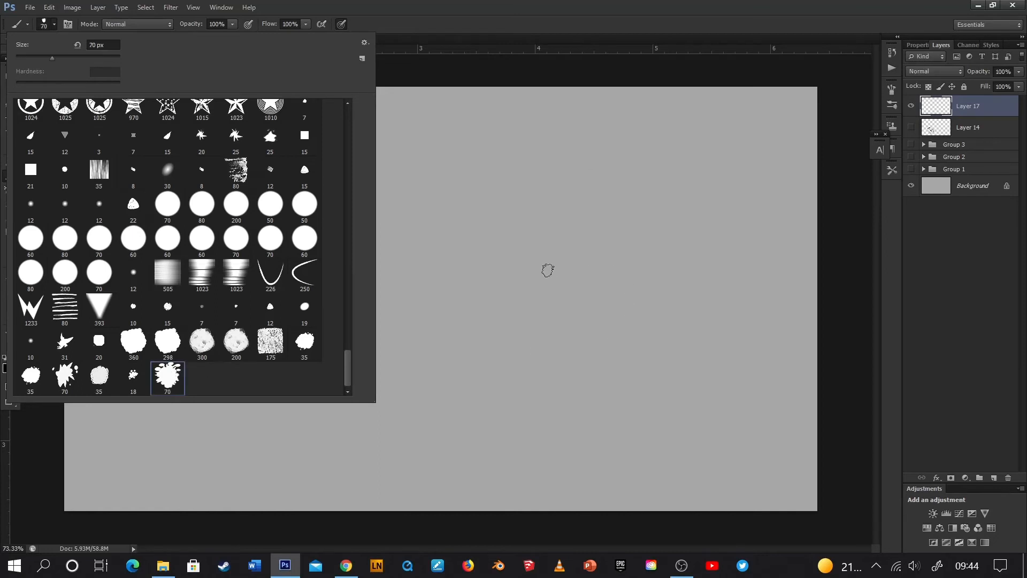
drag(546, 271, 568, 369)
key(ctrl+z)
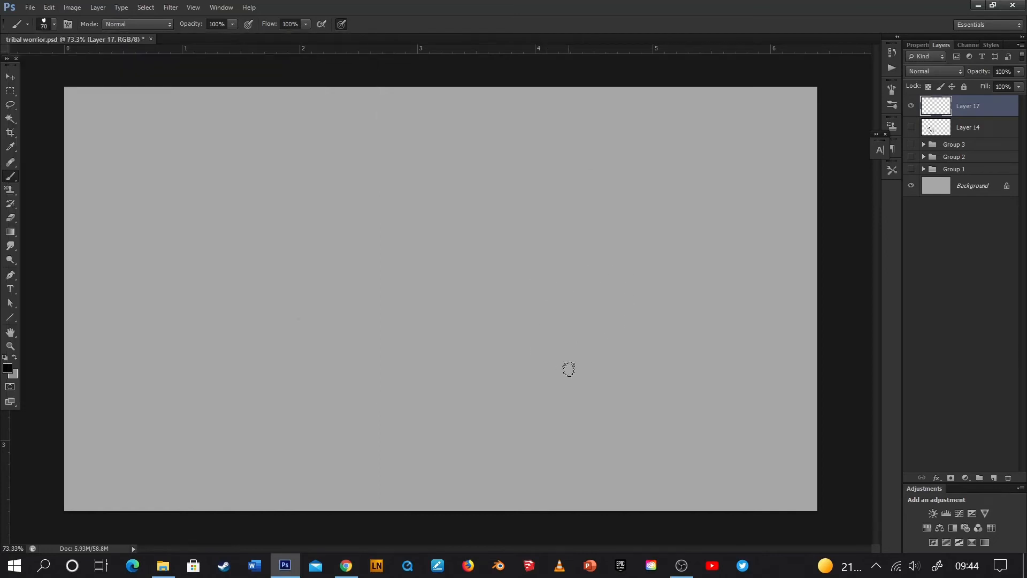
Paint curved and slanted test strokes with the saved 70 px brush, undoing them all
drag(342, 227, 396, 313)
key(ctrl+z)
mouse_move(386, 224)
mouse_down()
mouse_move(366, 254)
mouse_move(371, 358)
mouse_up()
key(ctrl+z)
mouse_move(372, 218)
mouse_down()
mouse_move(315, 360)
mouse_move(329, 347)
mouse_up()
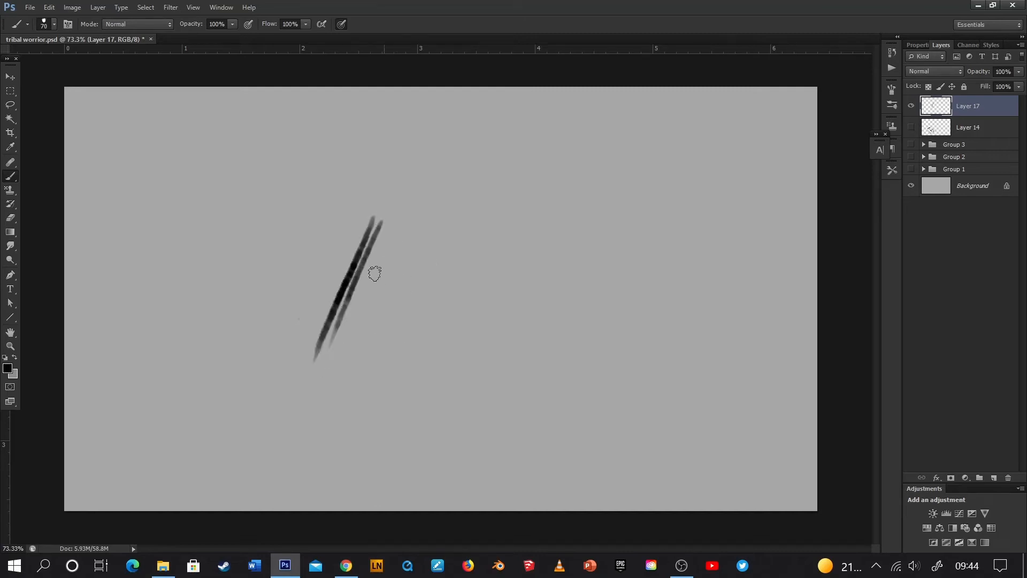
drag(389, 241, 348, 366)
drag(401, 246, 378, 349)
key(ctrl+z)
key(ctrl+z)
key(ctrl+alt+z)
key(ctrl+alt+z)
Paint three more test strokes in the lower middle of the canvas, undoing each one
mouse_move(373, 380)
mouse_down()
mouse_move(317, 342)
mouse_move(410, 289)
mouse_move(323, 284)
mouse_up()
key(ctrl+z)
mouse_move(380, 396)
mouse_down()
mouse_move(431, 354)
mouse_move(413, 276)
mouse_up()
key(ctrl+z)
mouse_move(407, 406)
mouse_down()
mouse_move(390, 323)
mouse_move(410, 239)
mouse_move(432, 354)
mouse_up()
key(ctrl+z)
key(ctrl+z)
Paint several zigzag test strokes mid-canvas with the saved brush, undoing them
drag(411, 241, 444, 306)
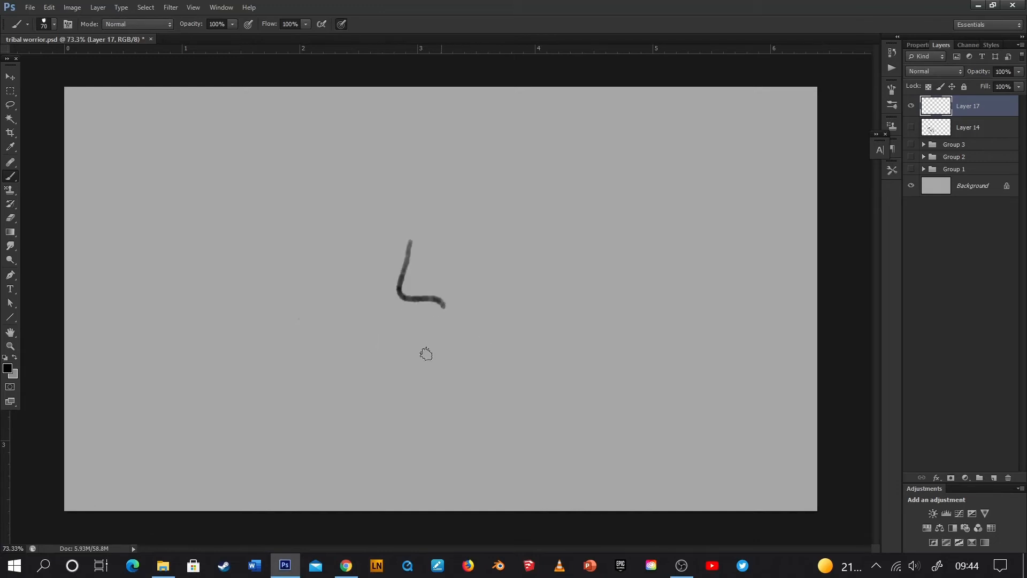
drag(426, 354, 409, 397)
key(ctrl+z)
drag(409, 260, 376, 381)
drag(439, 291, 390, 373)
key(ctrl+z)
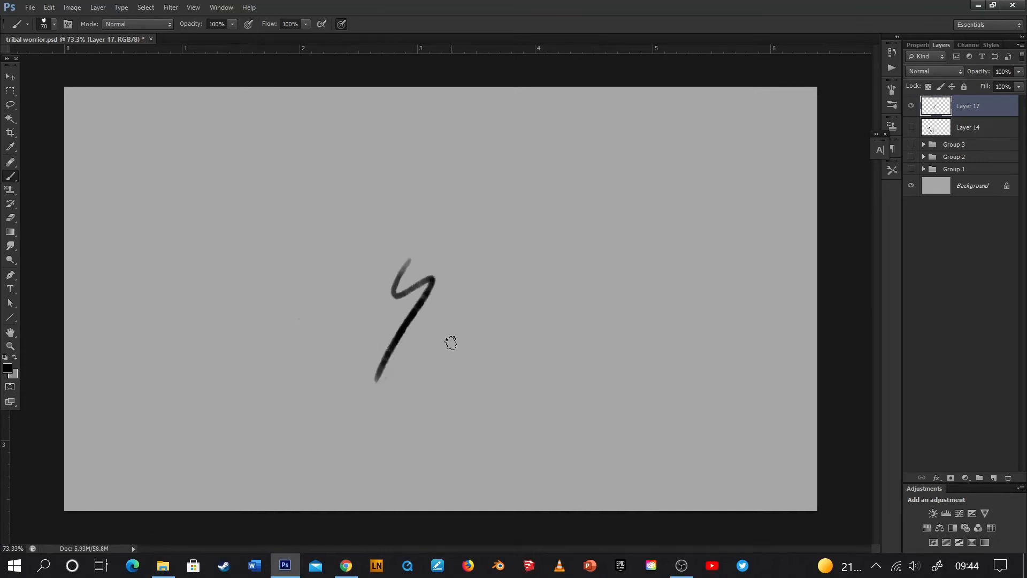
key(ctrl+z)
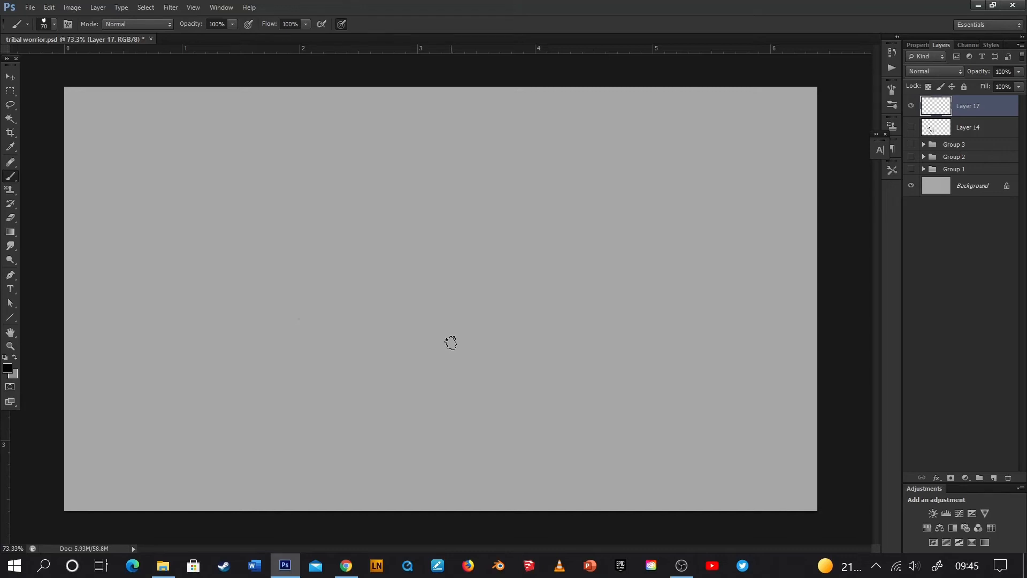
Select the rough-edged 35 px brush above the last preset row and paint several zigzag test strokes, undoing them
click(54, 24)
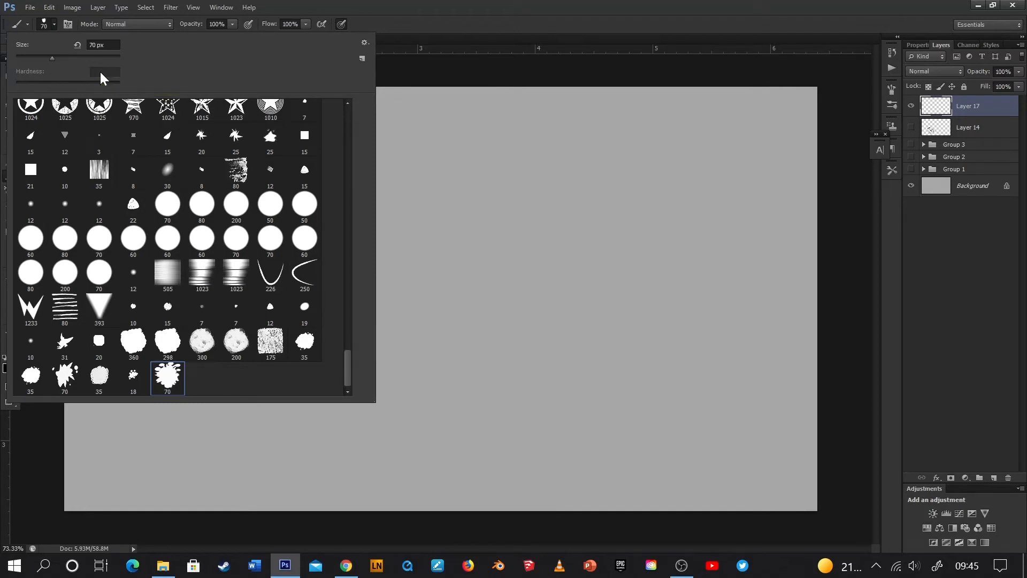
click(307, 343)
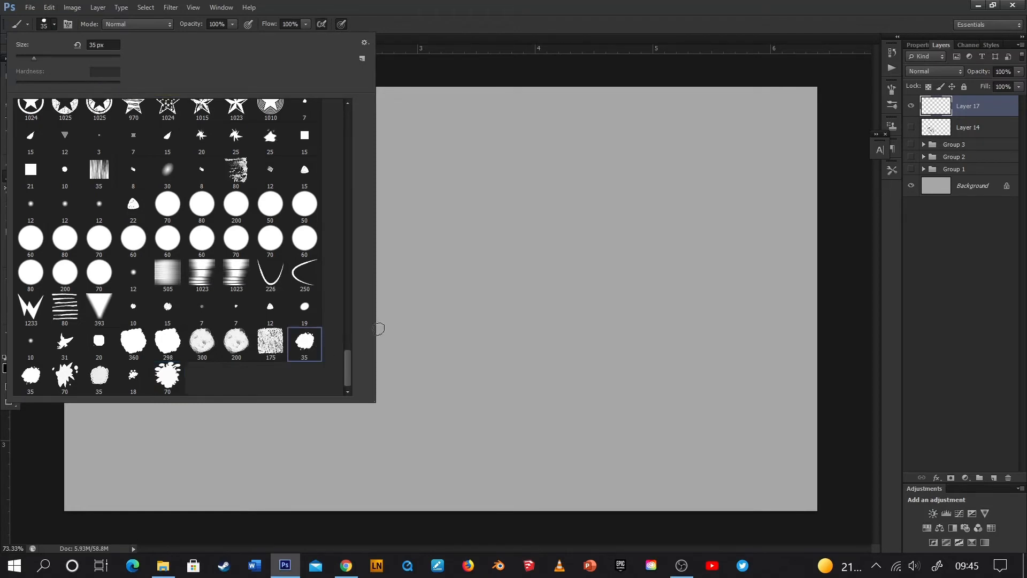
click(425, 271)
mouse_move(429, 263)
mouse_down()
mouse_move(458, 291)
mouse_move(479, 368)
mouse_up()
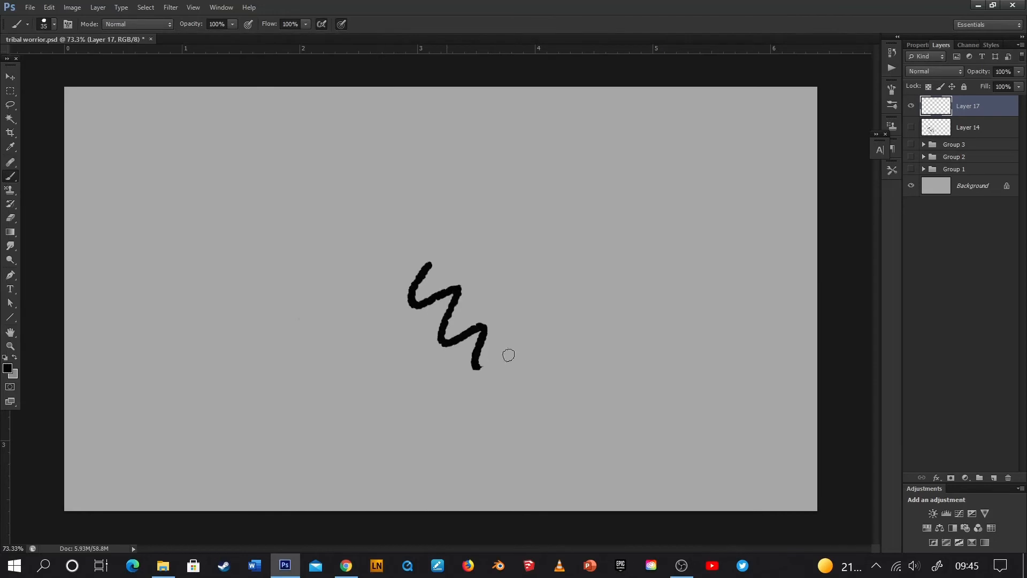
key(ctrl+z)
mouse_move(334, 283)
mouse_down()
mouse_move(352, 331)
mouse_move(378, 359)
mouse_up()
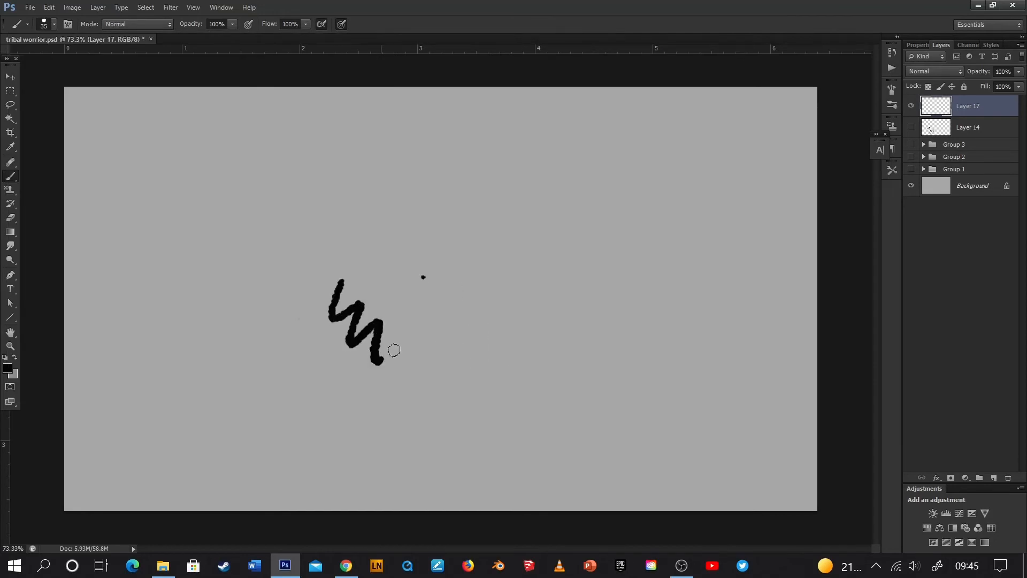
key(ctrl+z)
mouse_move(414, 268)
mouse_down()
mouse_move(407, 320)
mouse_move(479, 369)
mouse_up()
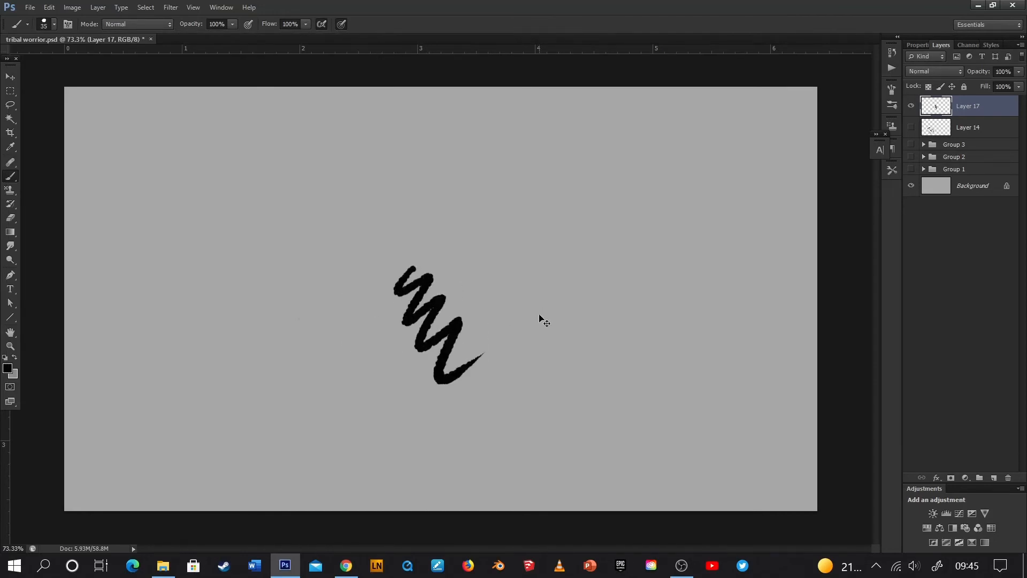
key(ctrl+z)
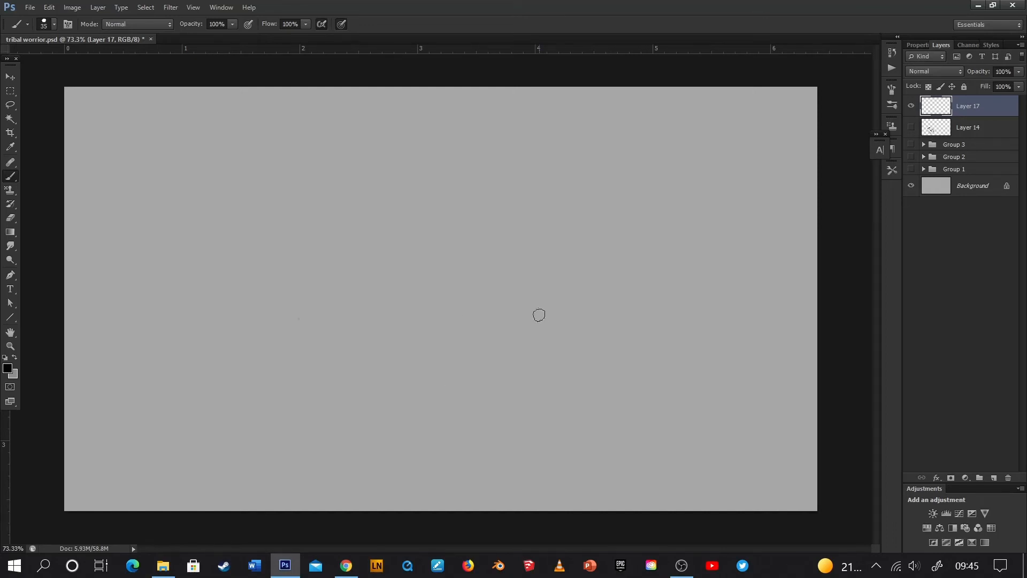
Select the first 35 px brush in the last preset row and paint several zigzag test strokes, undoing them
click(54, 24)
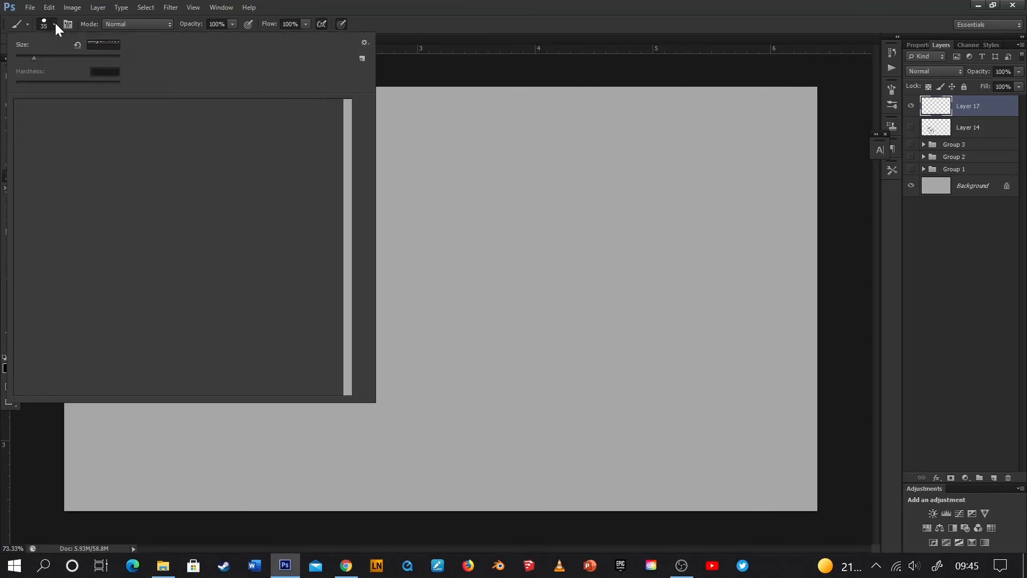
click(31, 376)
click(427, 272)
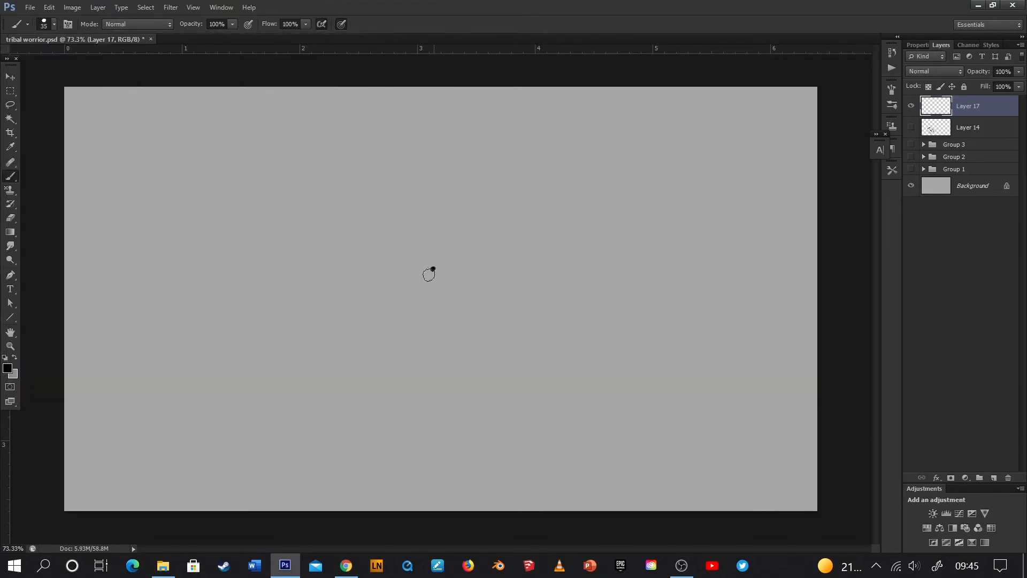
drag(427, 271, 471, 345)
key(ctrl+z)
drag(383, 273, 416, 298)
drag(392, 336, 421, 337)
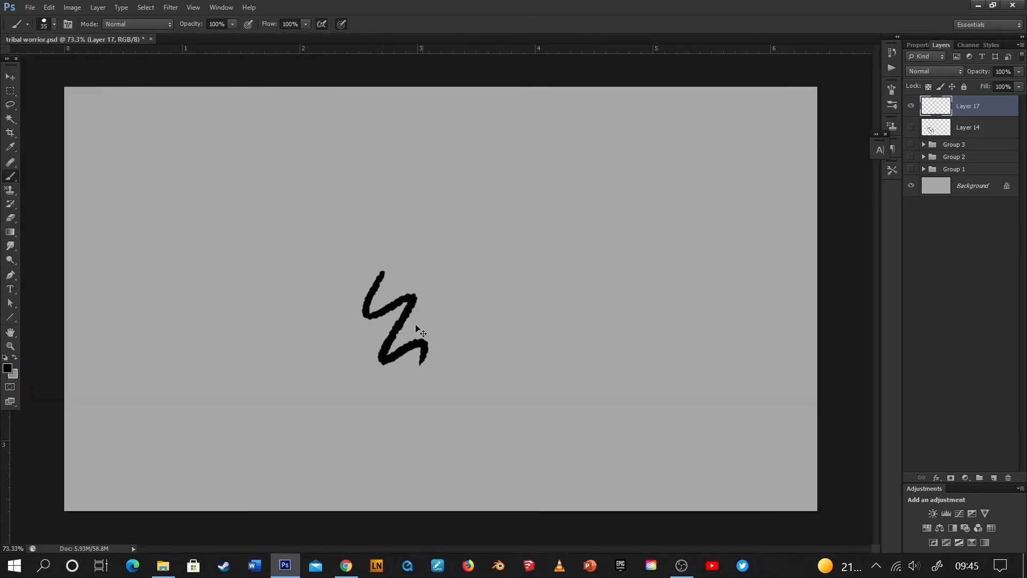
key(ctrl+z)
mouse_move(380, 267)
mouse_down()
mouse_move(427, 291)
mouse_move(431, 305)
mouse_up()
key(ctrl+z)
Select the spiky 70 px splatter brush in the last preset row and paint S-shaped test strokes, undoing them
click(54, 24)
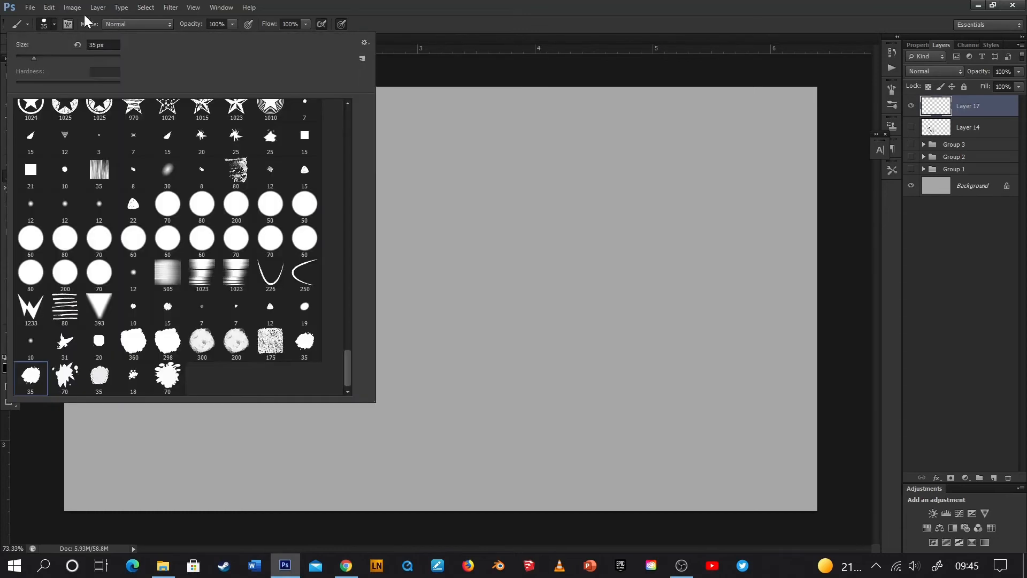
click(64, 376)
click(399, 220)
mouse_move(396, 215)
mouse_down()
mouse_move(429, 243)
mouse_move(436, 348)
mouse_up()
key(ctrl+z)
mouse_move(371, 219)
mouse_down()
mouse_move(415, 246)
mouse_move(418, 348)
mouse_up()
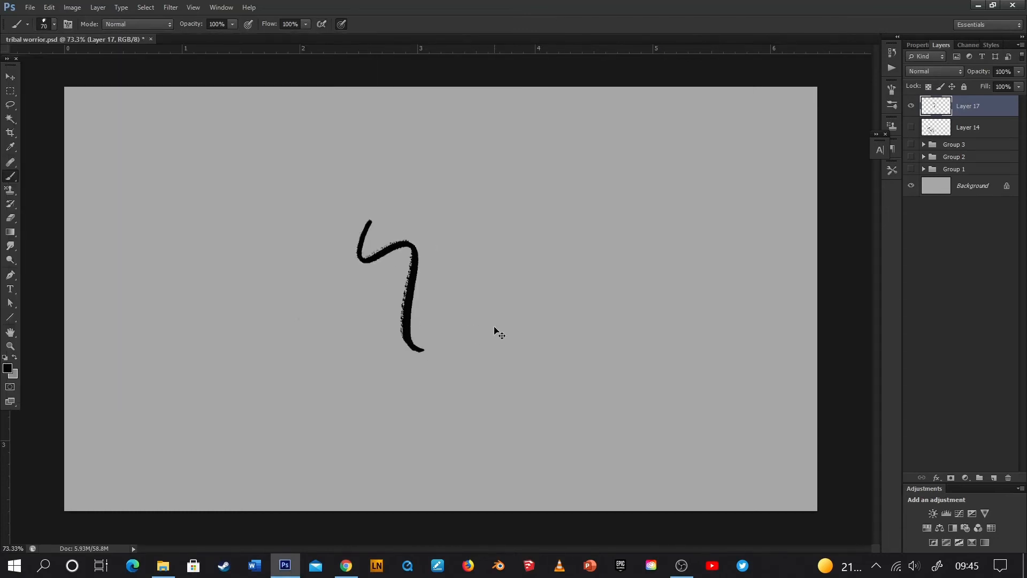
key(ctrl+z)
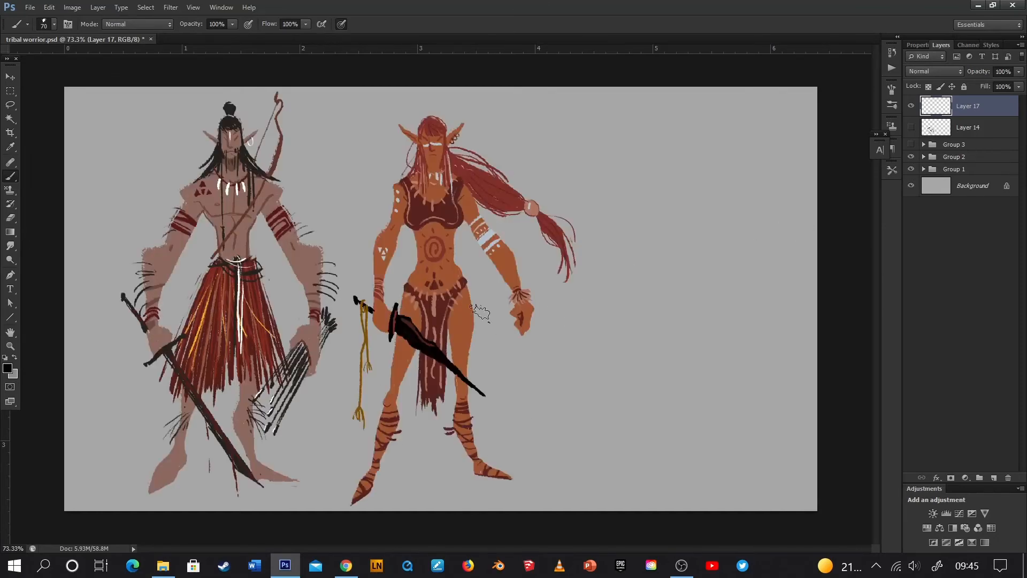
Examine the brushwork on the two figures, especially the rough edges of the male figure's forearm
scroll(562, 320, up, 6)
scroll(468, 280, down, 5)
scroll(270, 230, up, 8)
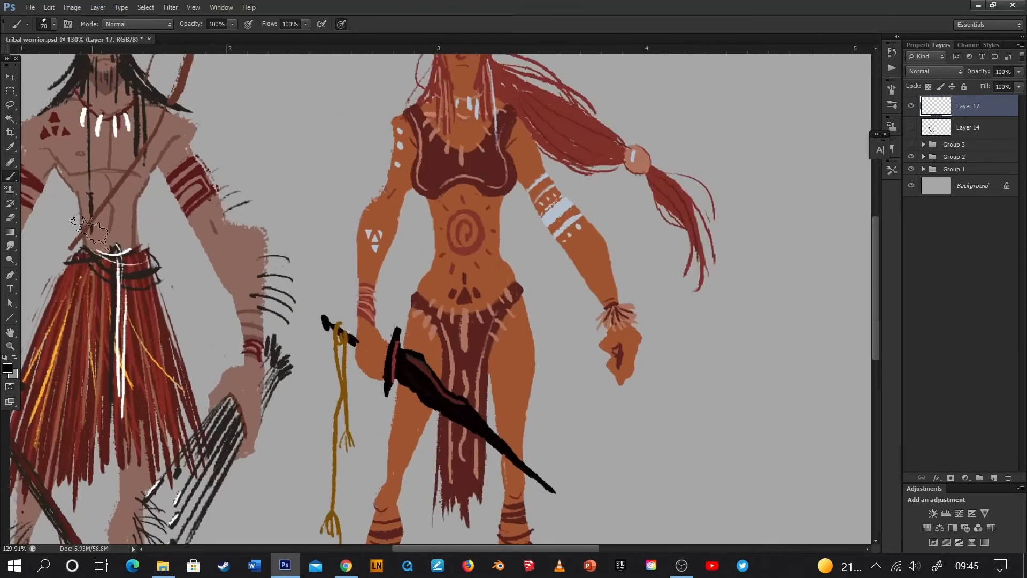
scroll(271, 231, up, 5)
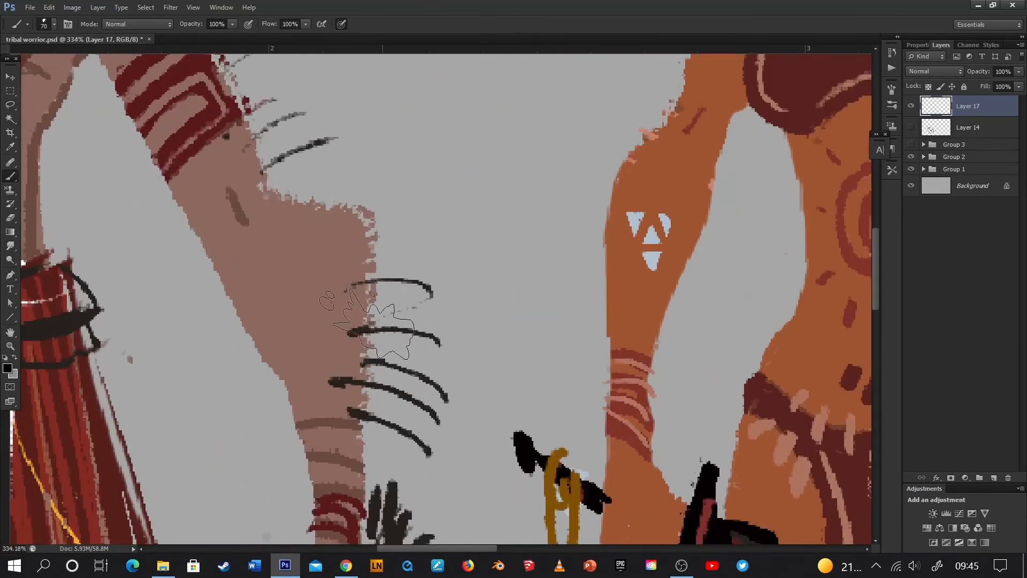
scroll(331, 243, down, 3)
scroll(334, 241, down, 6)
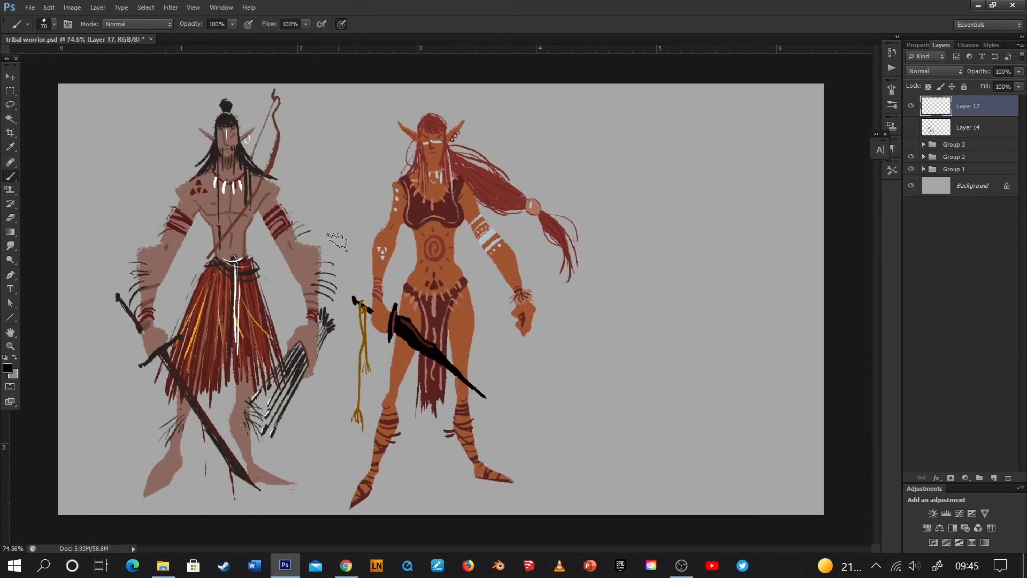
Paint long test strokes in the empty area beside the female figure with the 70 px splatter brush, undoing each
mouse_move(631, 263)
mouse_down()
mouse_move(656, 281)
mouse_move(663, 336)
mouse_move(693, 369)
mouse_up()
key(ctrl+z)
drag(637, 273, 648, 413)
key(ctrl+z)
Paint four curved test strokes side by side in the empty canvas area and undo them all
scroll(636, 449, up, 3)
mouse_move(569, 299)
mouse_down()
mouse_move(602, 309)
mouse_move(649, 377)
mouse_up()
drag(660, 435, 692, 282)
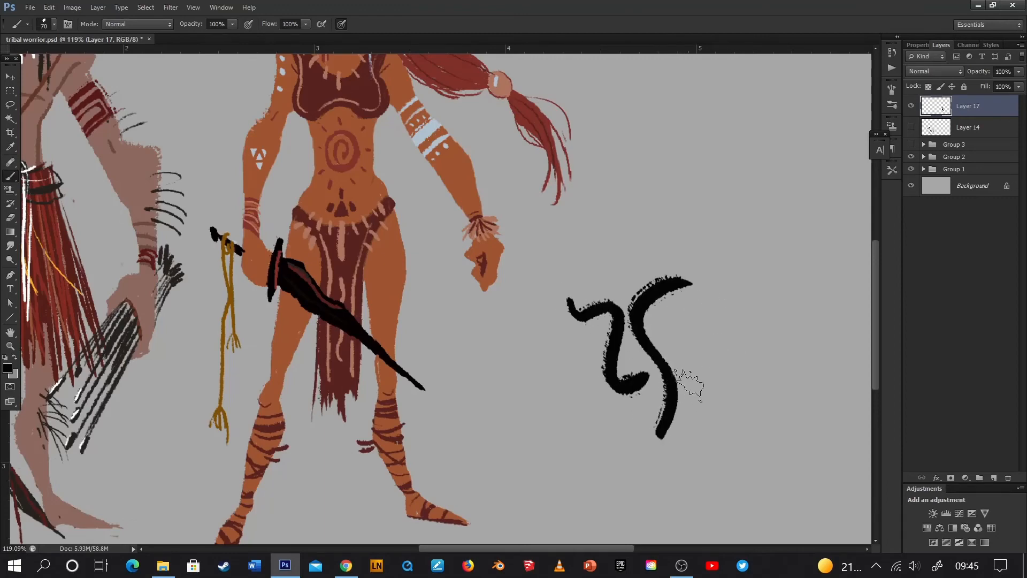
mouse_move(693, 376)
mouse_down()
mouse_move(697, 305)
mouse_move(726, 368)
mouse_up()
mouse_move(744, 274)
mouse_down()
mouse_move(734, 375)
mouse_move(768, 401)
mouse_up()
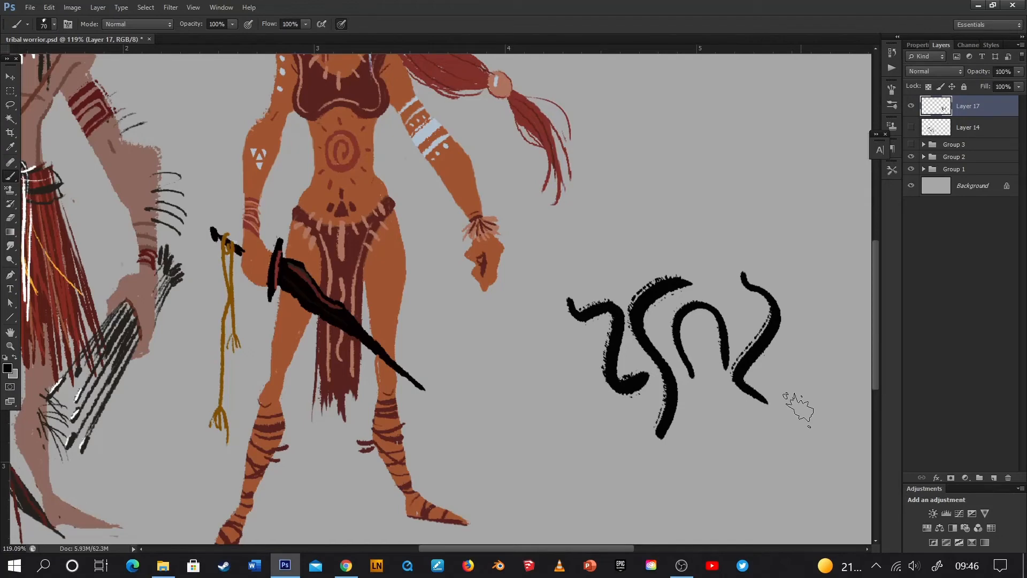
key(ctrl+alt+z)
key(ctrl+alt+z)
key(ctrl+alt+z)
key(ctrl+alt+z)
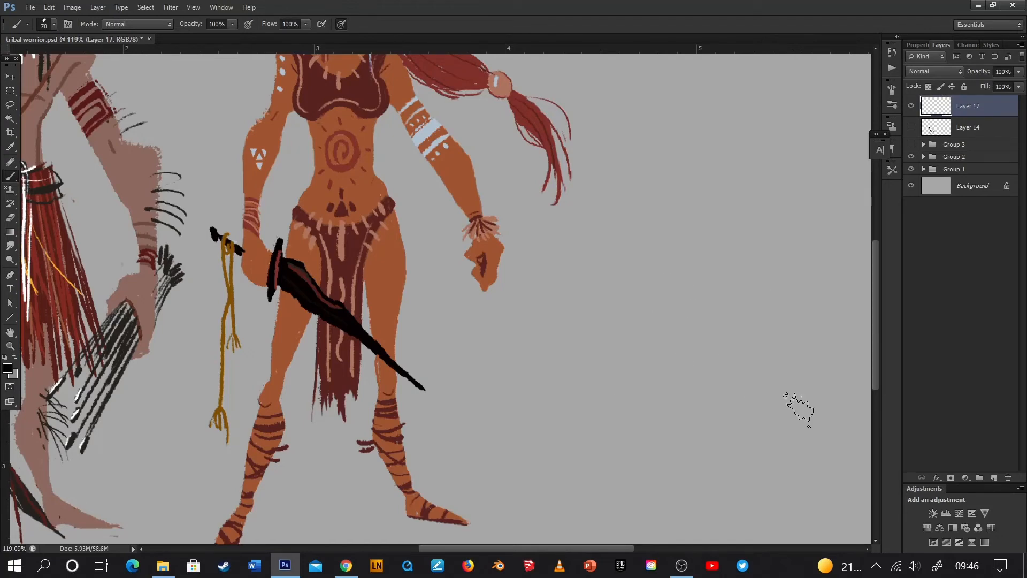
scroll(800, 409, down, 5)
scroll(415, 214, up, 7)
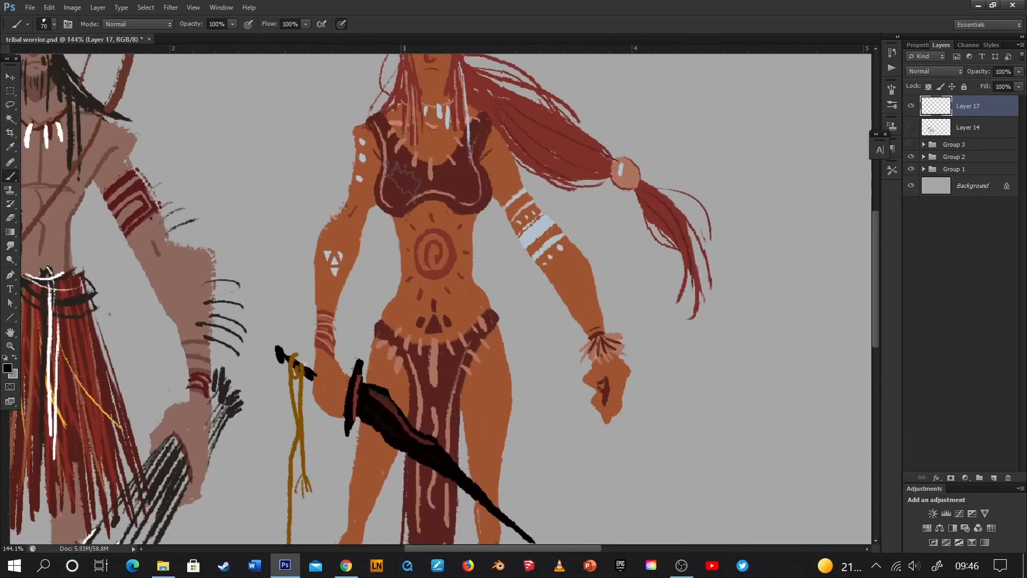
scroll(402, 181, down, 3)
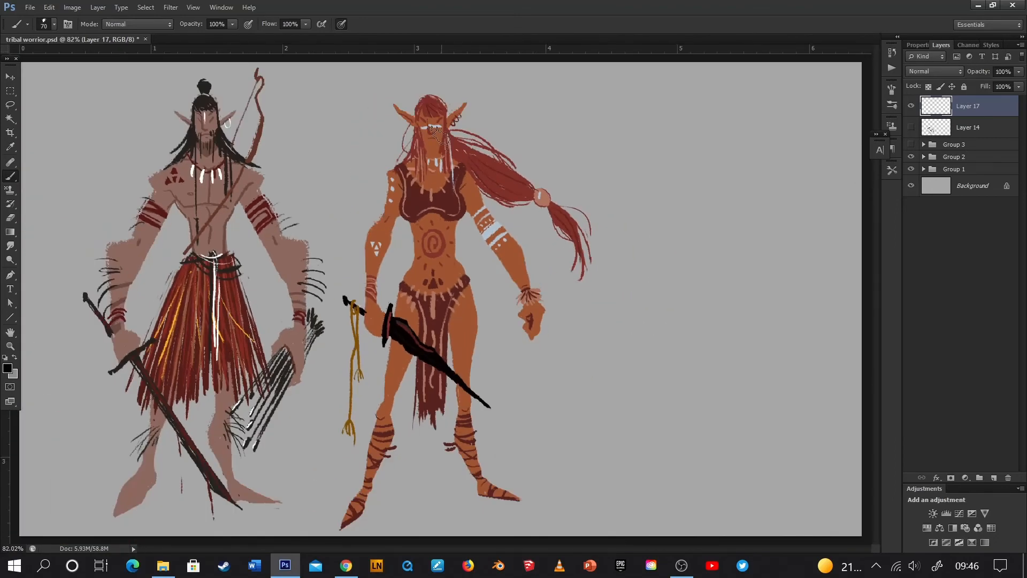
Switch to Lazy Nezumi Pro, hook it to the Photoshop window, and turn on processing with the "smoothing - massive" preset
click(377, 566)
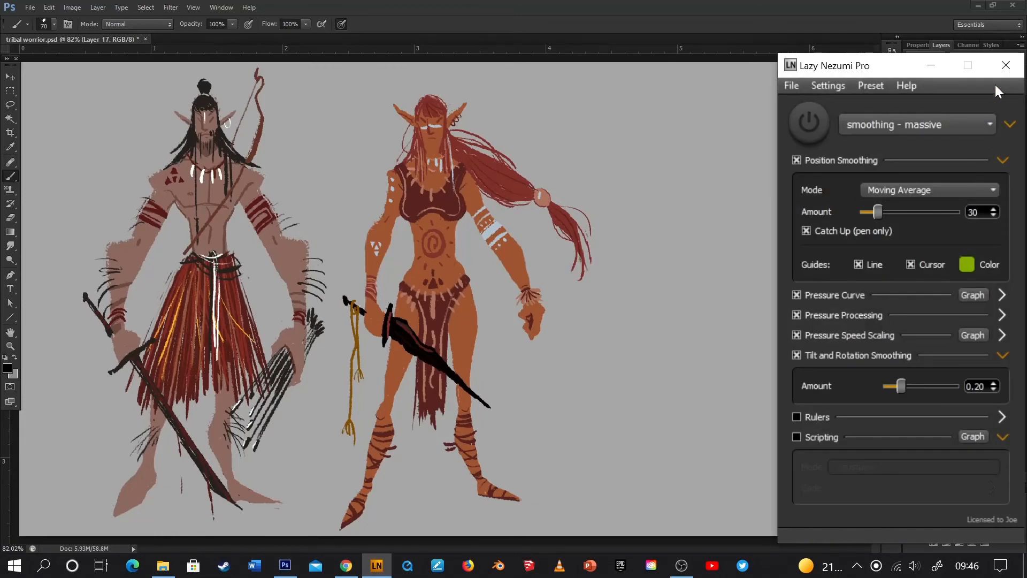
drag(907, 68, 732, 55)
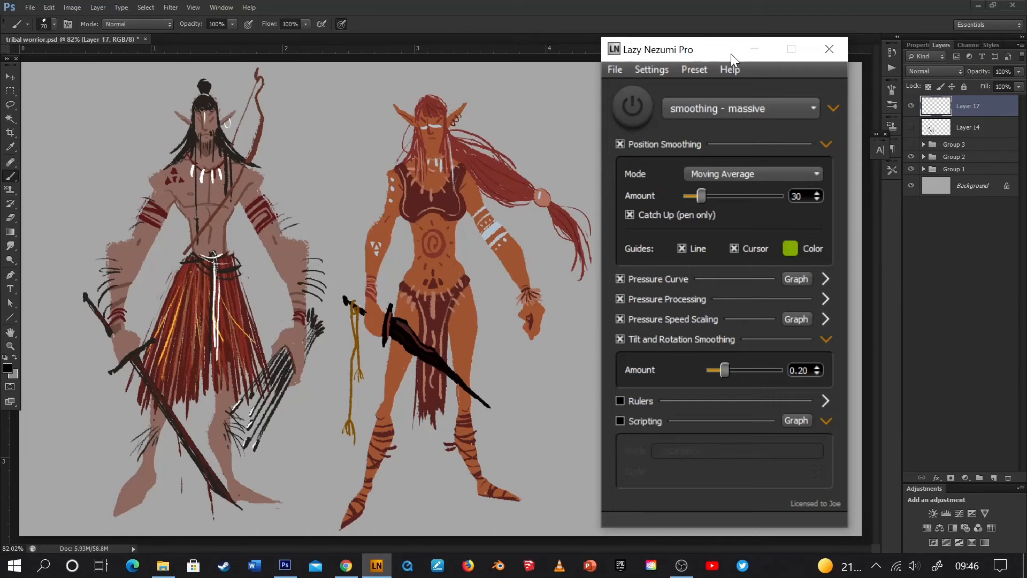
click(618, 70)
click(647, 85)
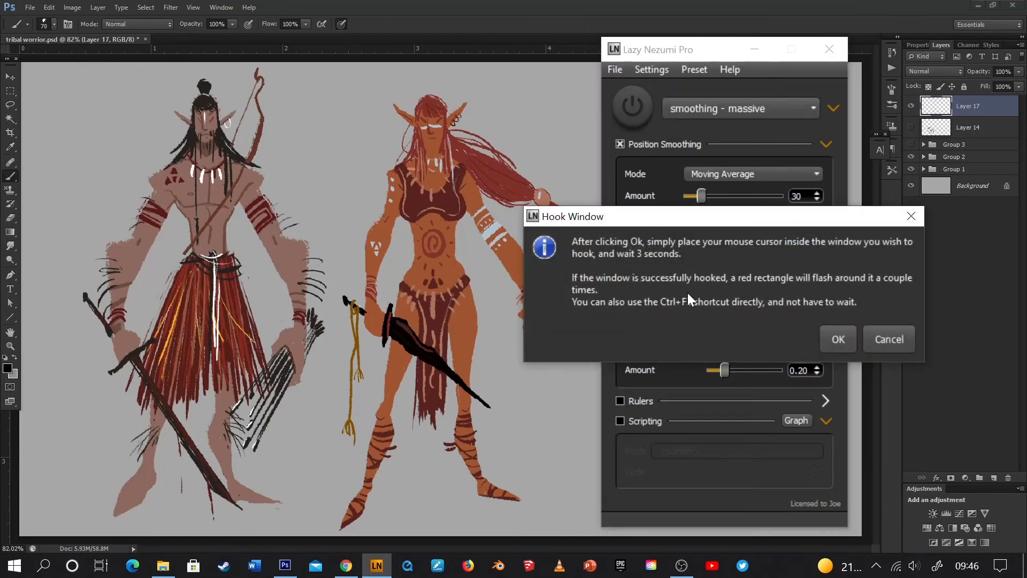
click(838, 339)
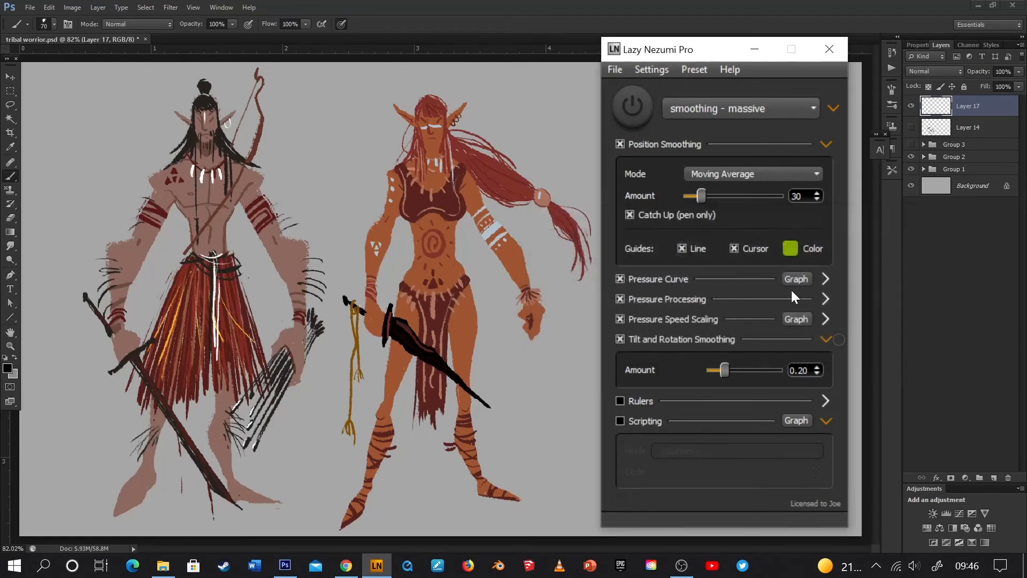
click(634, 109)
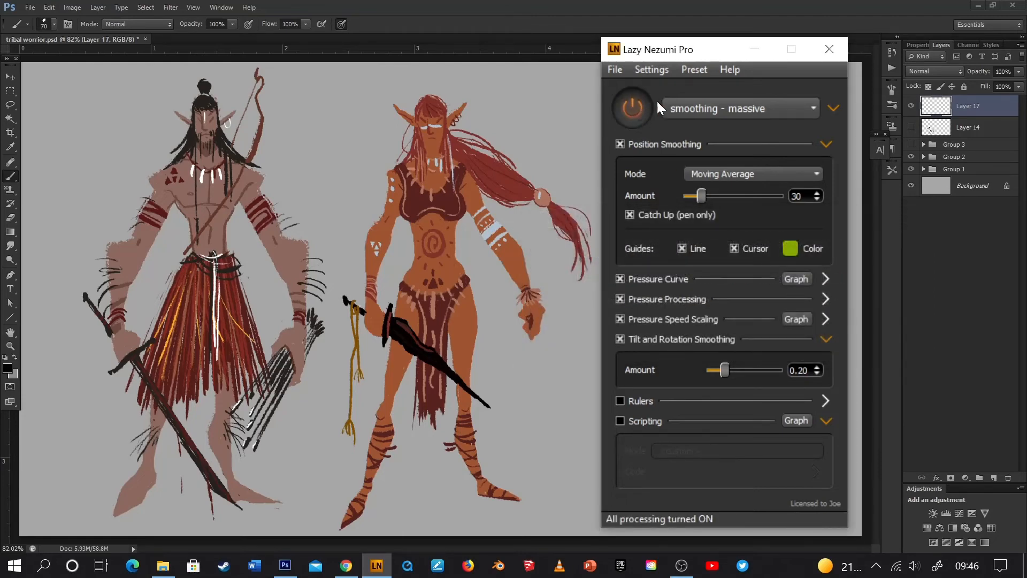
click(533, 208)
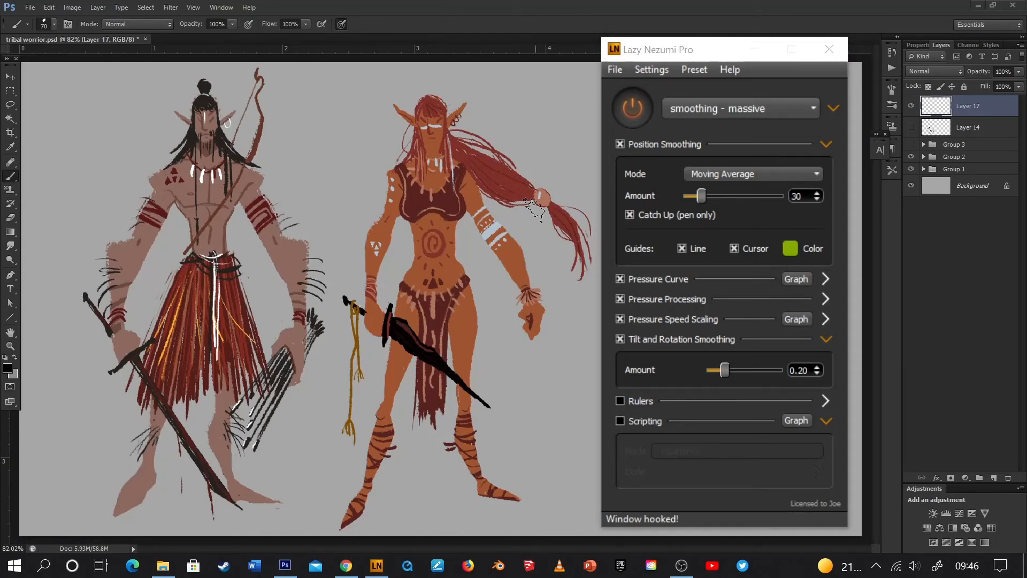
click(757, 48)
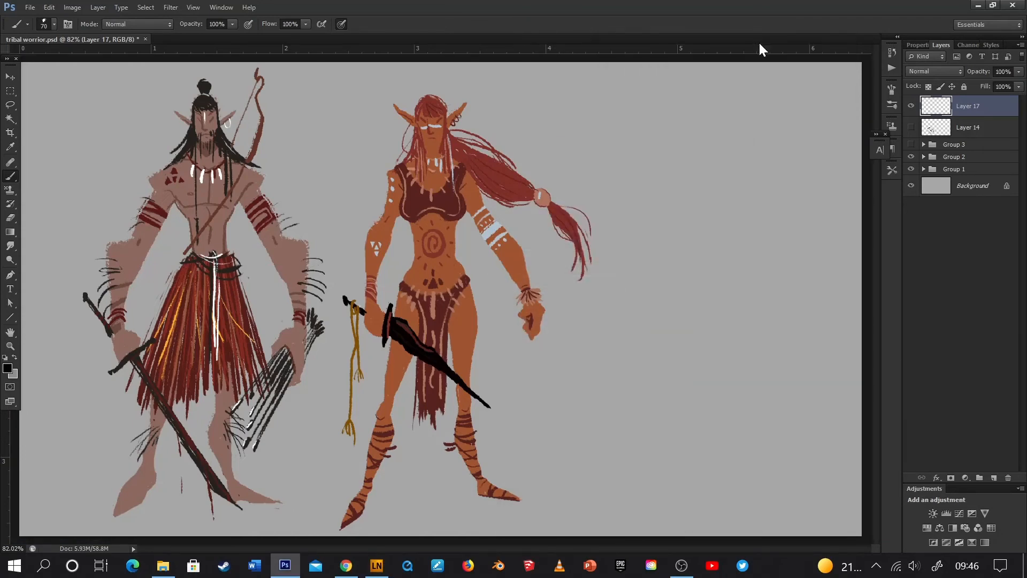
Paint large S-shaped test strokes with smoothing active, check the smoothing preset in Lazy Nezumi Pro, and undo the strokes
mouse_move(670, 192)
mouse_down()
mouse_move(738, 210)
mouse_move(744, 252)
mouse_move(683, 295)
mouse_move(727, 320)
mouse_move(656, 438)
mouse_move(632, 359)
mouse_up()
key(ctrl+z)
mouse_move(627, 412)
mouse_down()
mouse_move(624, 387)
mouse_move(688, 305)
mouse_move(721, 287)
mouse_up()
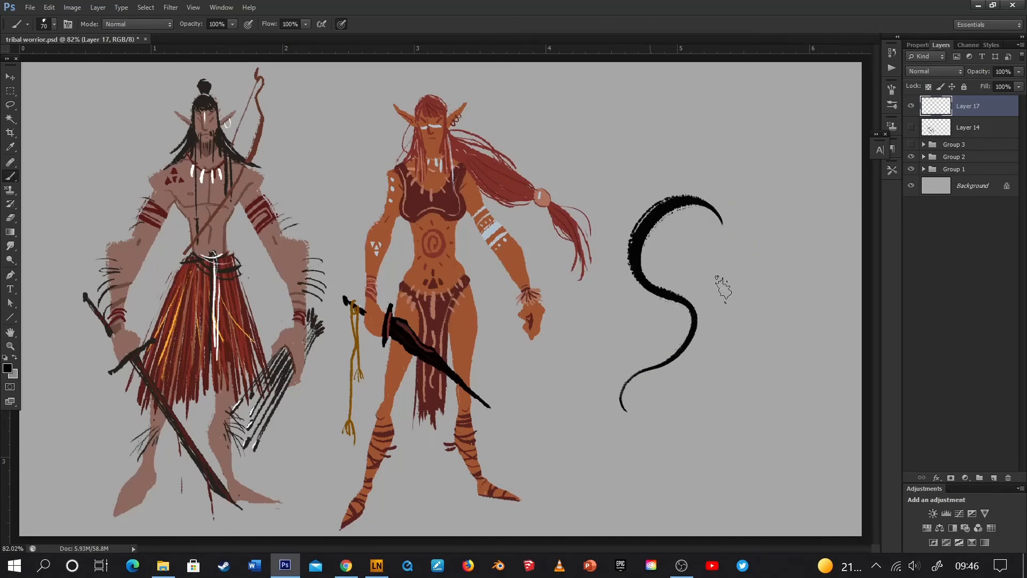
click(377, 566)
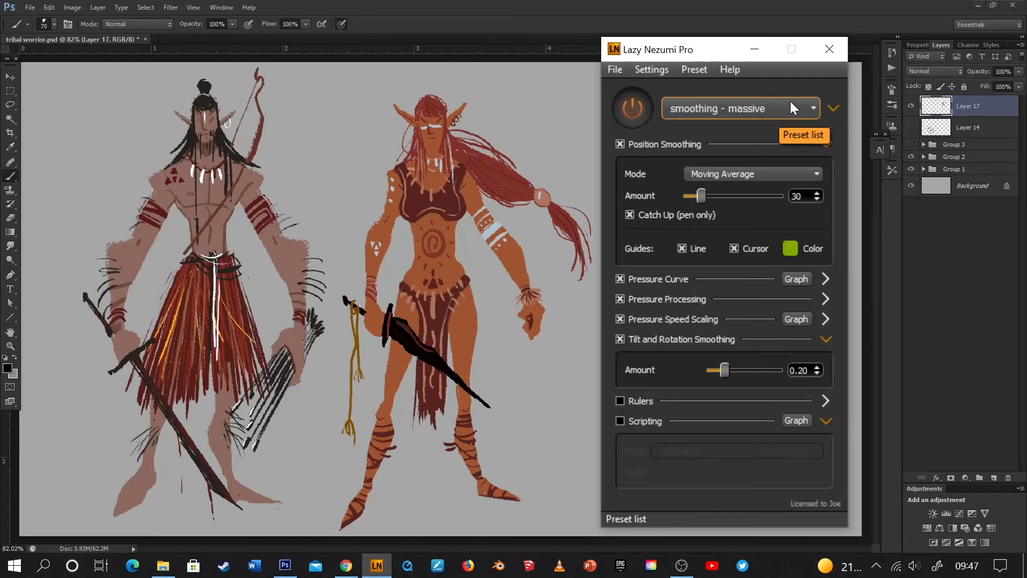
click(756, 45)
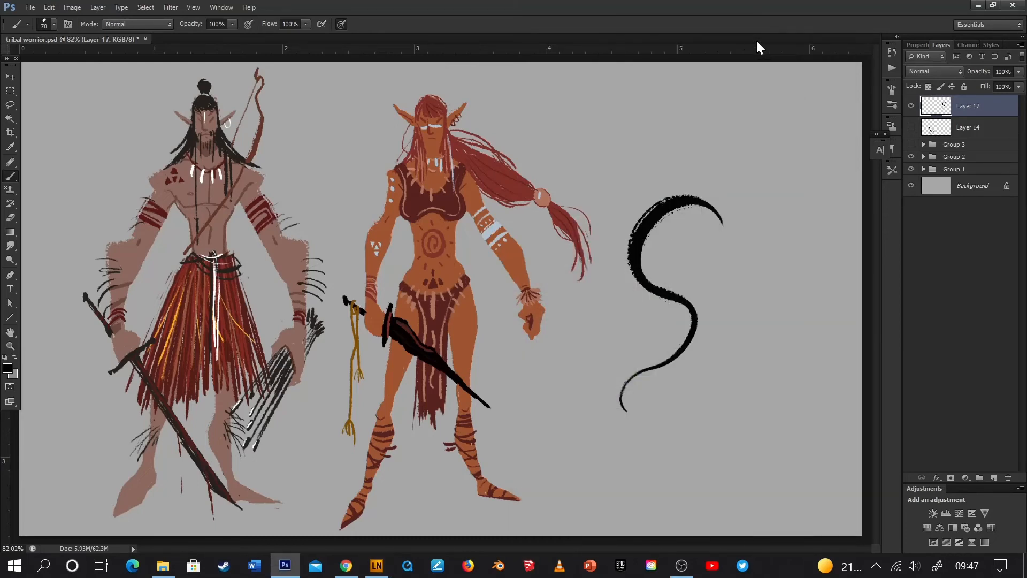
key(ctrl+z)
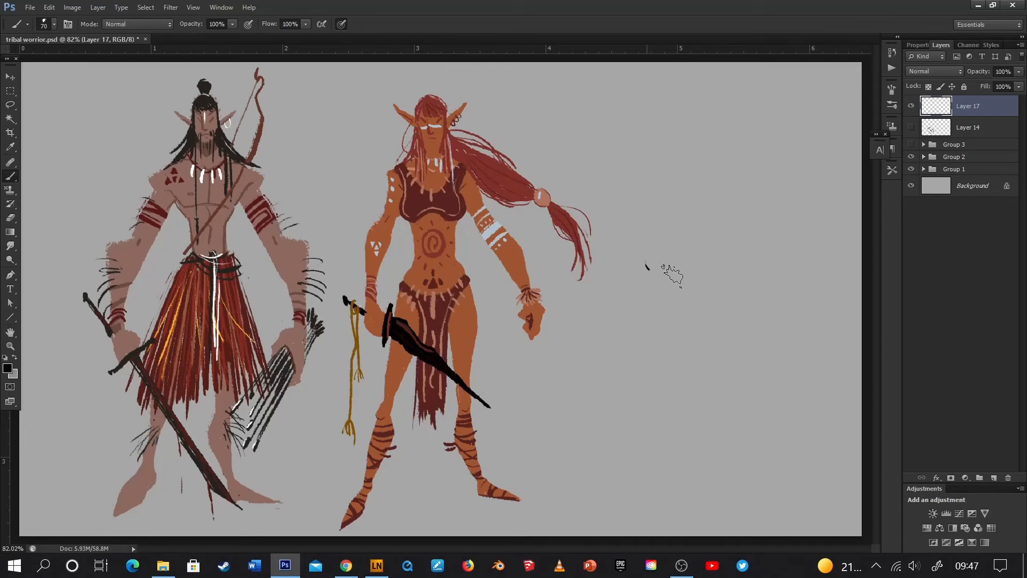
Paint more curved test strokes with the splatter brush, undoing each, and look at the Lazy Nezumi Pro settings again
drag(646, 263, 680, 392)
key(ctrl+z)
mouse_move(631, 239)
mouse_down()
mouse_move(679, 262)
mouse_move(707, 363)
mouse_move(597, 338)
mouse_move(706, 327)
mouse_up()
key(ctrl+z)
mouse_move(637, 237)
mouse_down()
mouse_move(715, 293)
mouse_move(615, 399)
mouse_up()
key(ctrl+z)
click(377, 565)
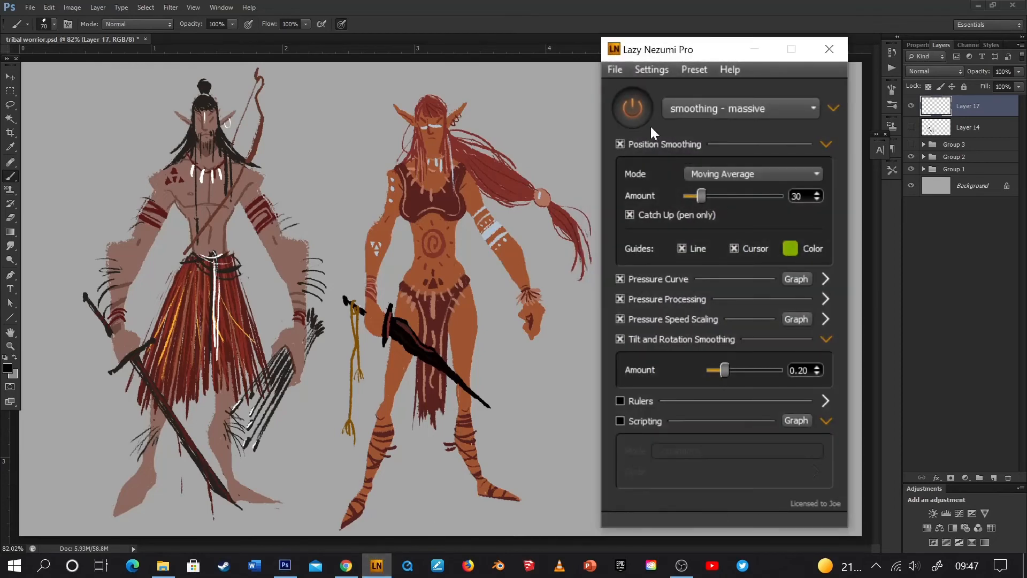
click(754, 49)
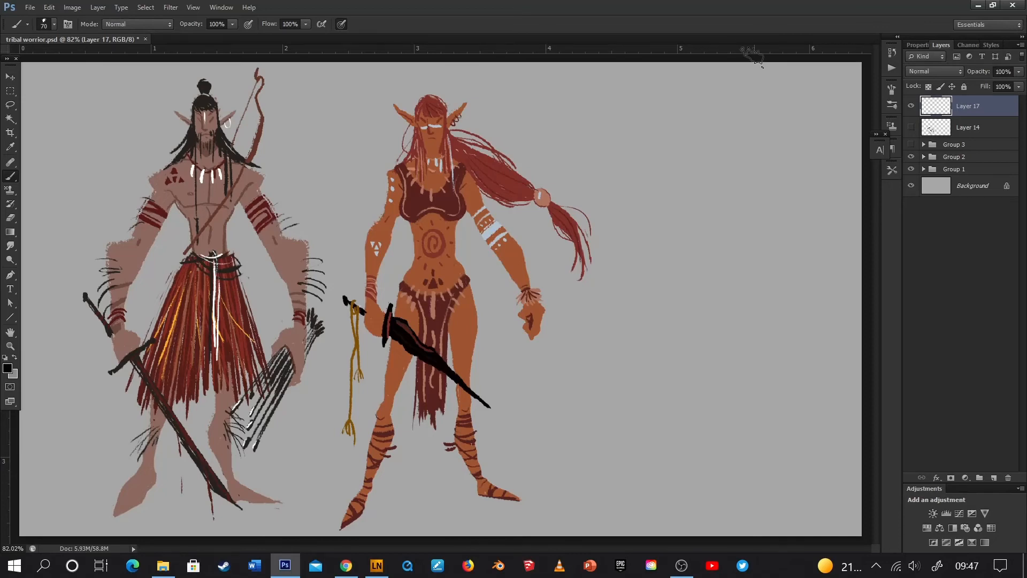
Select the speckled 18 px brush in the last preset row and paint thin curved test strokes, undoing each
click(54, 25)
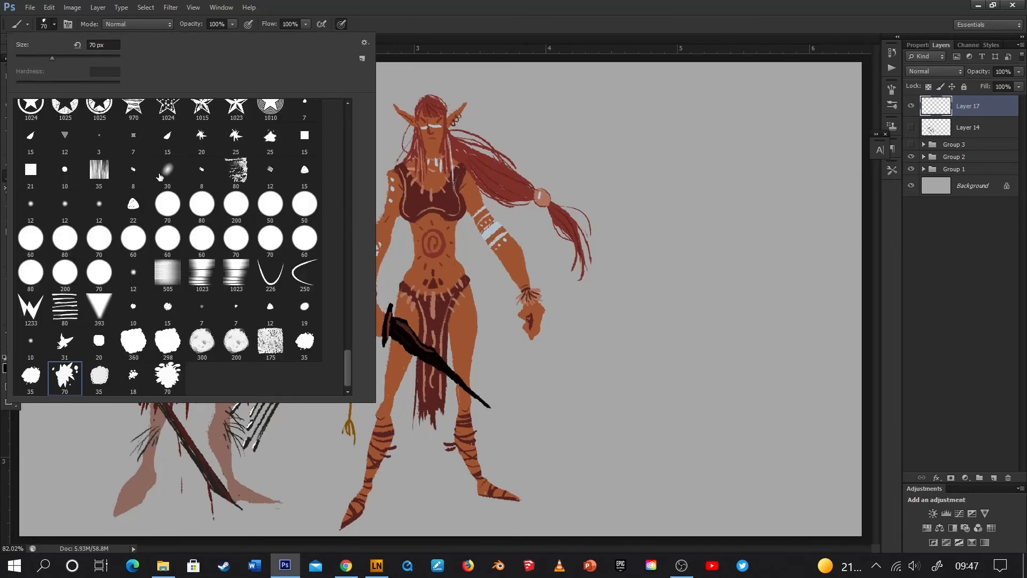
click(133, 375)
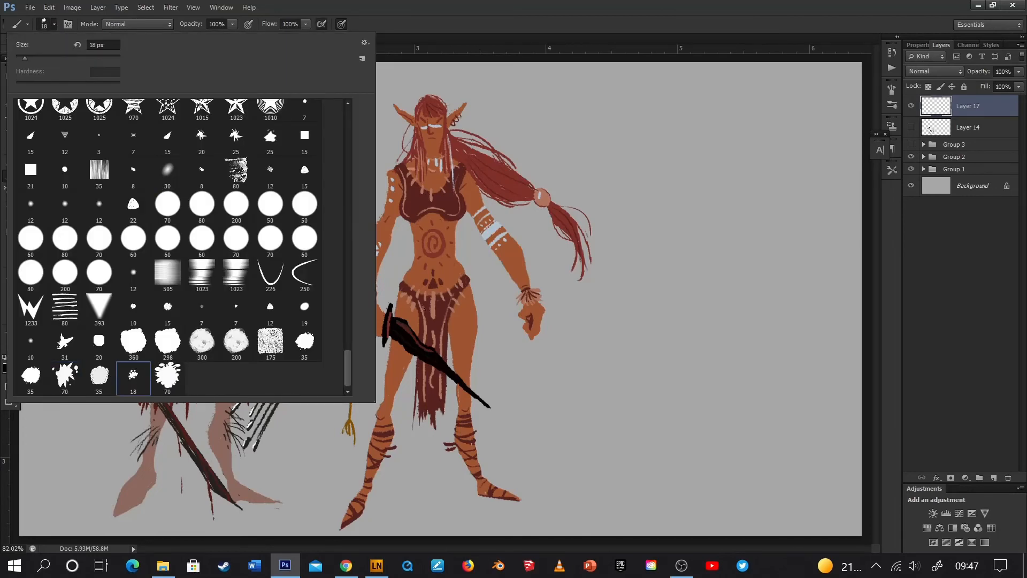
click(617, 217)
mouse_move(617, 212)
mouse_down()
mouse_move(664, 251)
mouse_move(616, 332)
mouse_up()
key(ctrl+z)
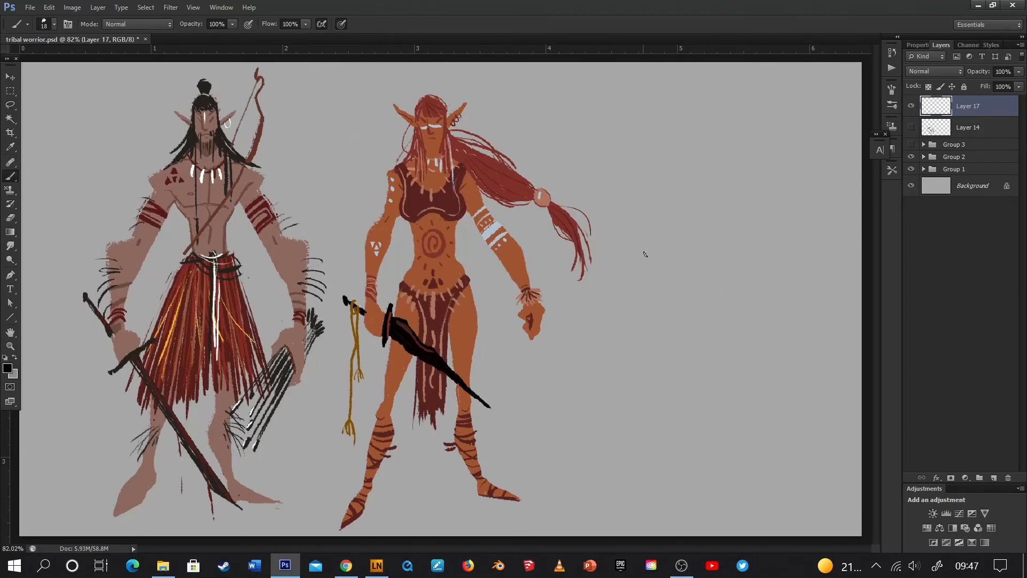
mouse_move(649, 230)
mouse_down()
mouse_move(678, 286)
mouse_move(623, 364)
mouse_up()
key(ctrl+z)
drag(647, 215, 691, 384)
key(ctrl+z)
mouse_move(642, 211)
mouse_down()
mouse_move(679, 243)
mouse_move(580, 331)
mouse_move(677, 412)
mouse_move(696, 393)
mouse_up()
key(ctrl+z)
Paint short diagonal test strokes with the 18 px brush, plus one long curved stroke that is undone
drag(629, 257, 586, 363)
mouse_move(622, 284)
mouse_down()
mouse_move(589, 359)
mouse_move(598, 380)
mouse_up()
mouse_move(645, 221)
mouse_down()
mouse_move(678, 270)
mouse_move(683, 305)
mouse_move(665, 333)
mouse_move(692, 350)
mouse_move(685, 438)
mouse_up()
key(ctrl+z)
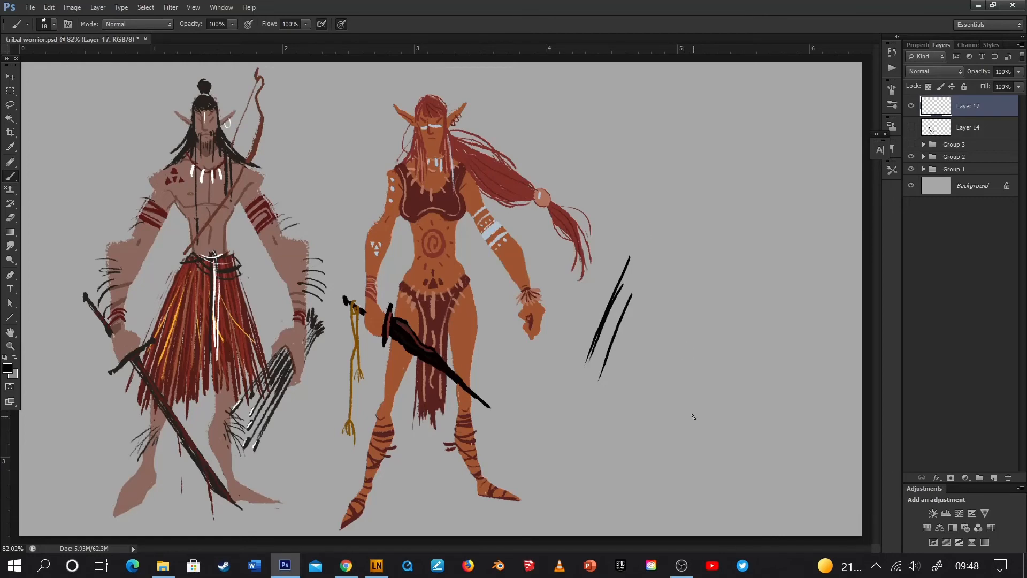
Turn processing on in Lazy Nezumi Pro, paint long test strokes with the 18 px brush, and undo all strokes including the diagonals
click(377, 566)
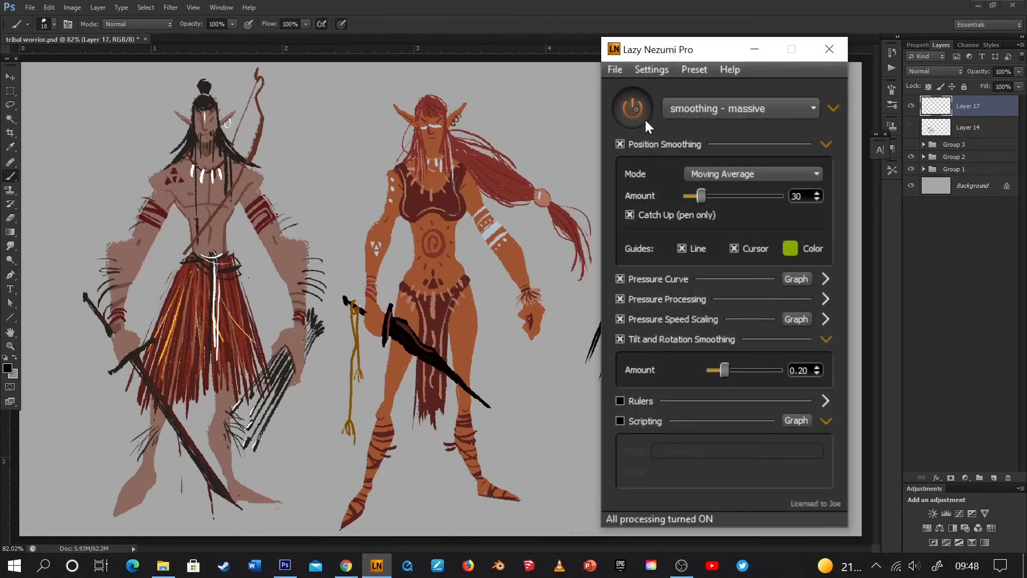
click(755, 49)
mouse_move(684, 191)
mouse_down()
mouse_move(690, 229)
mouse_move(735, 275)
mouse_move(739, 350)
mouse_move(653, 438)
mouse_move(738, 383)
mouse_up()
key(ctrl+z)
mouse_move(668, 183)
mouse_down()
mouse_move(722, 291)
mouse_move(658, 439)
mouse_move(725, 379)
mouse_up()
key(ctrl+z)
mouse_move(670, 158)
mouse_down()
mouse_move(690, 396)
mouse_move(632, 350)
mouse_move(695, 410)
mouse_up()
key(ctrl+z)
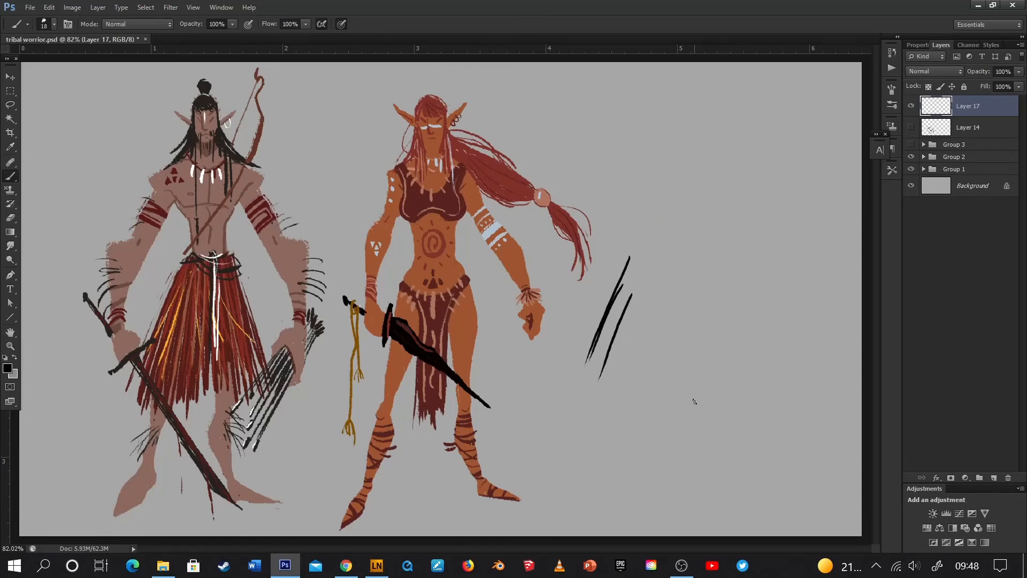
key(ctrl+alt+z)
key(ctrl+alt+z)
key(ctrl+alt+z)
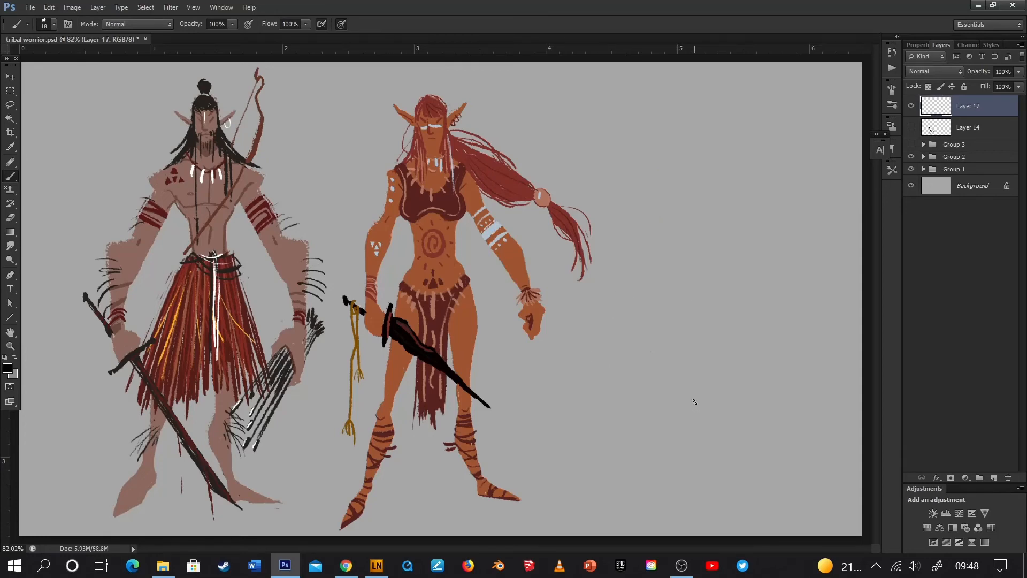
Select the last 70 px brush in the presets and paint large hook-shaped test strokes, undoing each
click(55, 24)
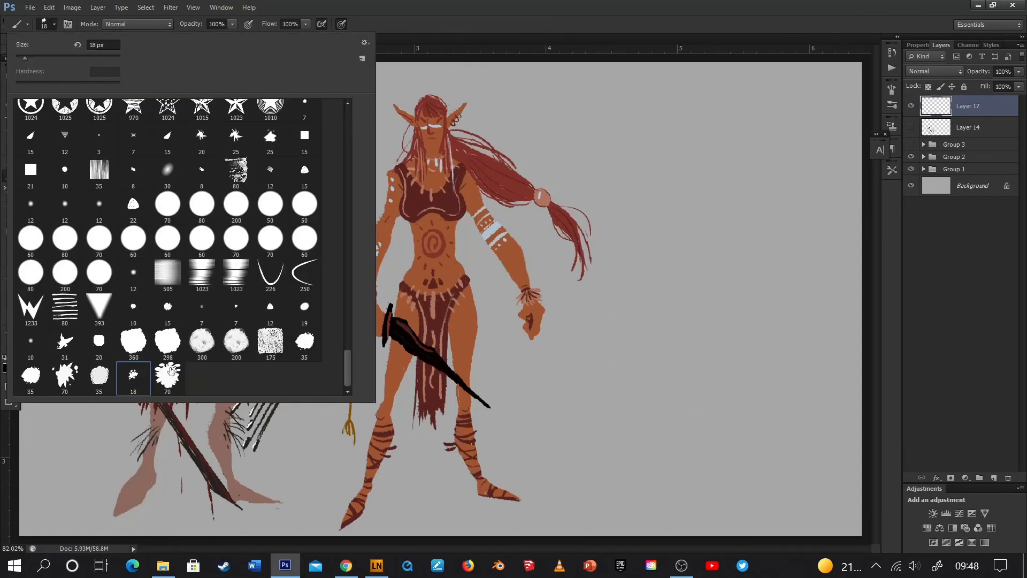
click(168, 375)
click(631, 191)
mouse_move(624, 200)
mouse_down()
mouse_move(677, 350)
mouse_move(602, 369)
mouse_up()
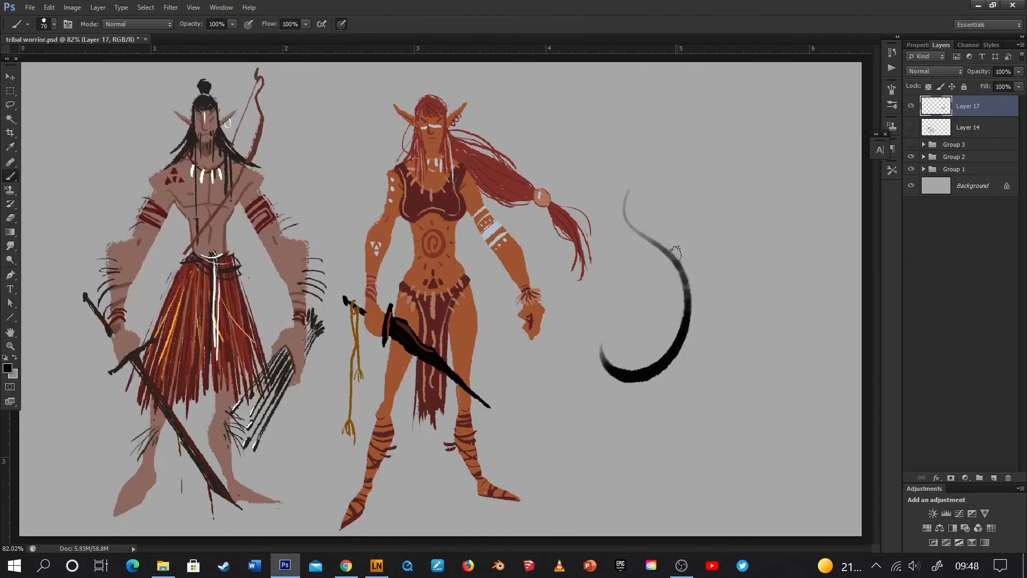
key(ctrl+z)
mouse_move(645, 177)
mouse_down()
mouse_move(701, 241)
mouse_move(615, 377)
mouse_up()
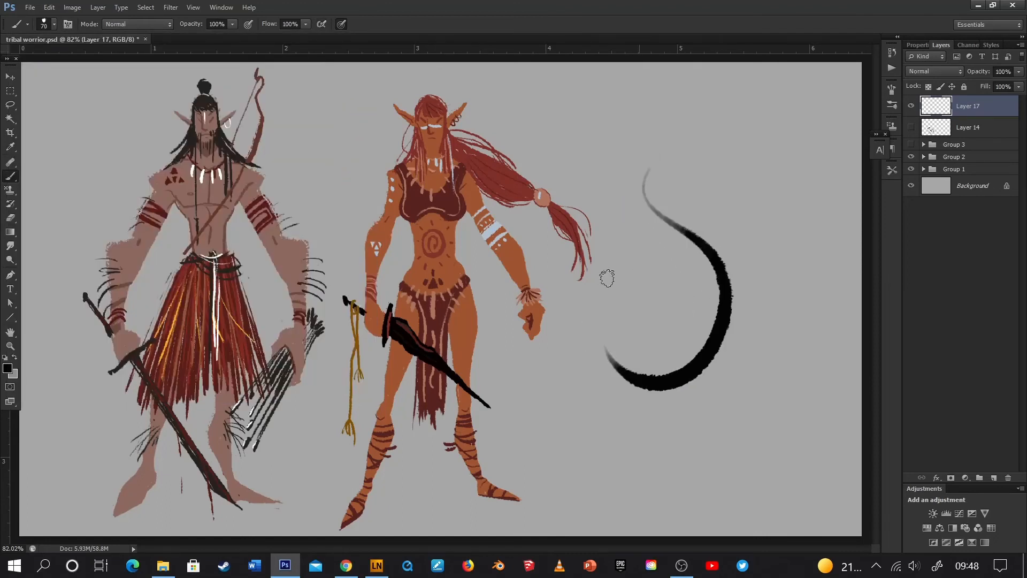
key(ctrl+z)
mouse_move(643, 180)
mouse_down()
mouse_move(643, 206)
mouse_move(583, 351)
mouse_move(592, 378)
mouse_up()
key(ctrl+z)
mouse_move(654, 211)
mouse_down()
mouse_move(635, 257)
mouse_move(698, 310)
mouse_move(663, 410)
mouse_move(653, 297)
mouse_move(629, 218)
mouse_move(701, 307)
mouse_move(674, 242)
mouse_up()
key(ctrl+z)
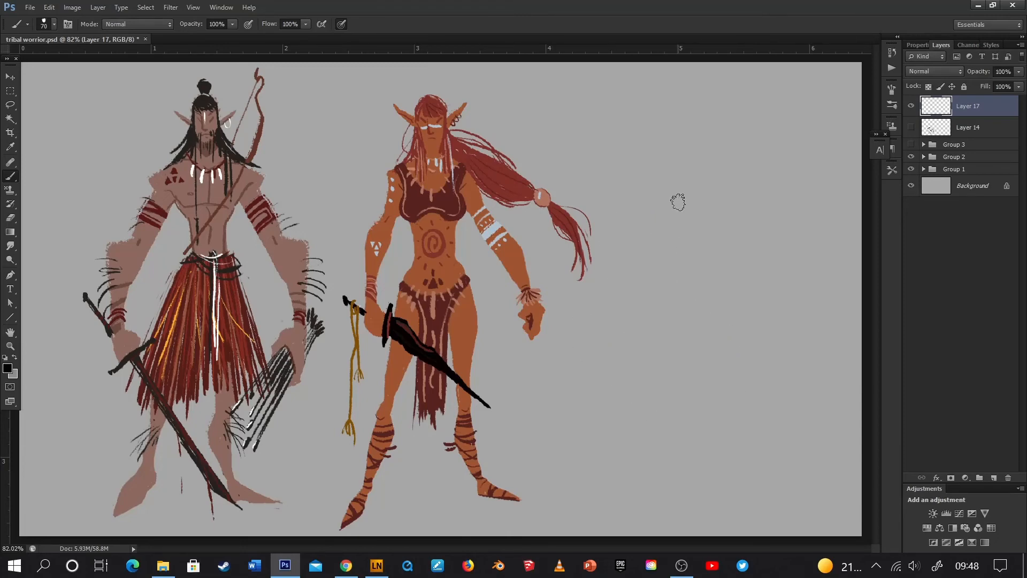
Paint faint diagonal and curved test strokes with the last 70 px brush and undo them all
mouse_move(605, 172)
mouse_down()
mouse_move(615, 328)
mouse_move(623, 159)
mouse_move(688, 246)
mouse_move(665, 229)
mouse_move(646, 155)
mouse_up()
key(ctrl+z)
key(ctrl+z)
drag(636, 214, 603, 325)
drag(658, 229, 621, 352)
mouse_move(691, 183)
mouse_down()
mouse_move(680, 207)
mouse_move(720, 383)
mouse_move(642, 396)
mouse_up()
key(ctrl+z)
mouse_move(699, 199)
mouse_down()
mouse_move(699, 385)
mouse_move(664, 379)
mouse_up()
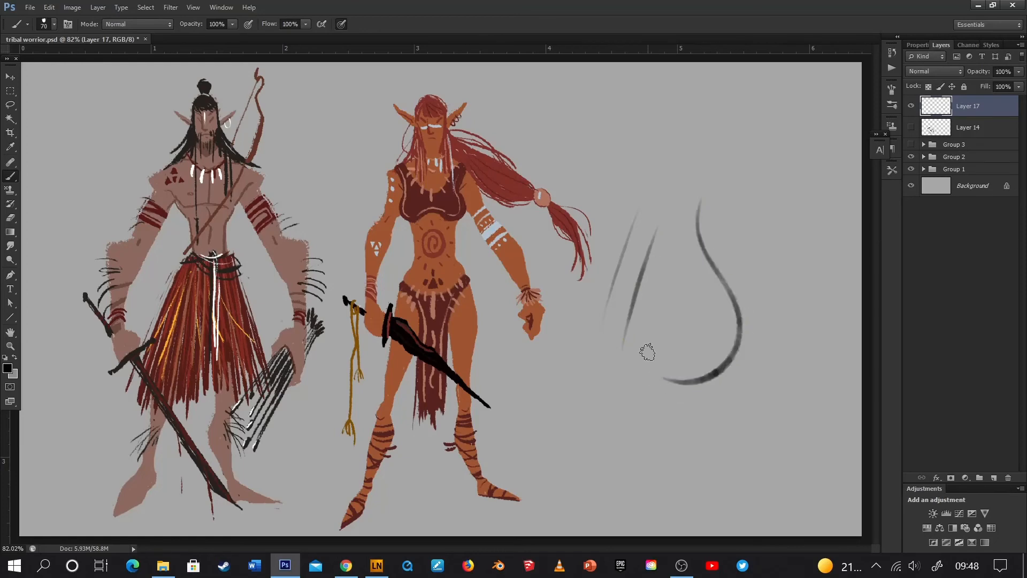
key(ctrl+alt+z)
key(ctrl+alt+z)
key(ctrl+alt+z)
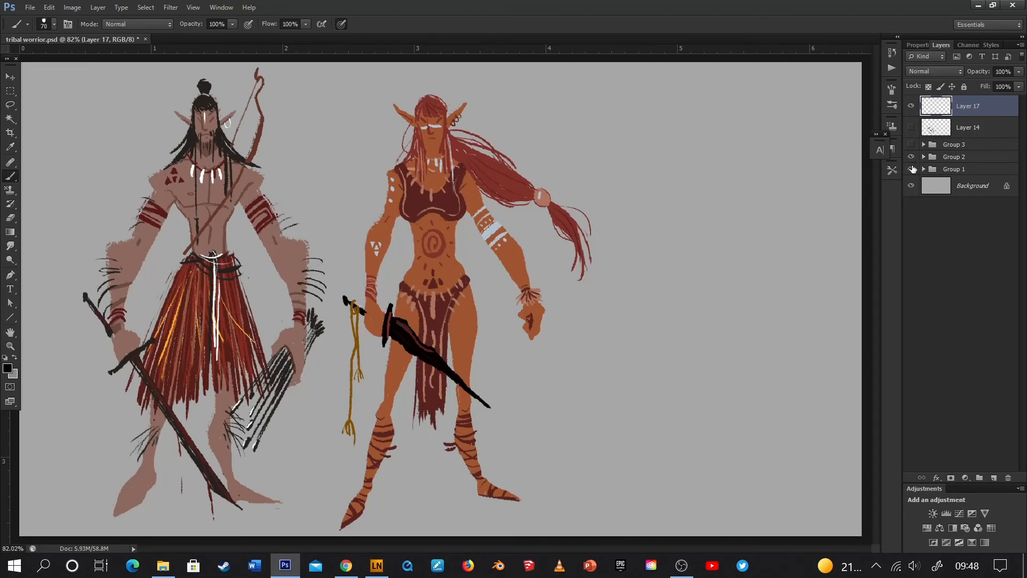
Hide the layer groups Group 1 and Group 2
click(911, 169)
click(911, 156)
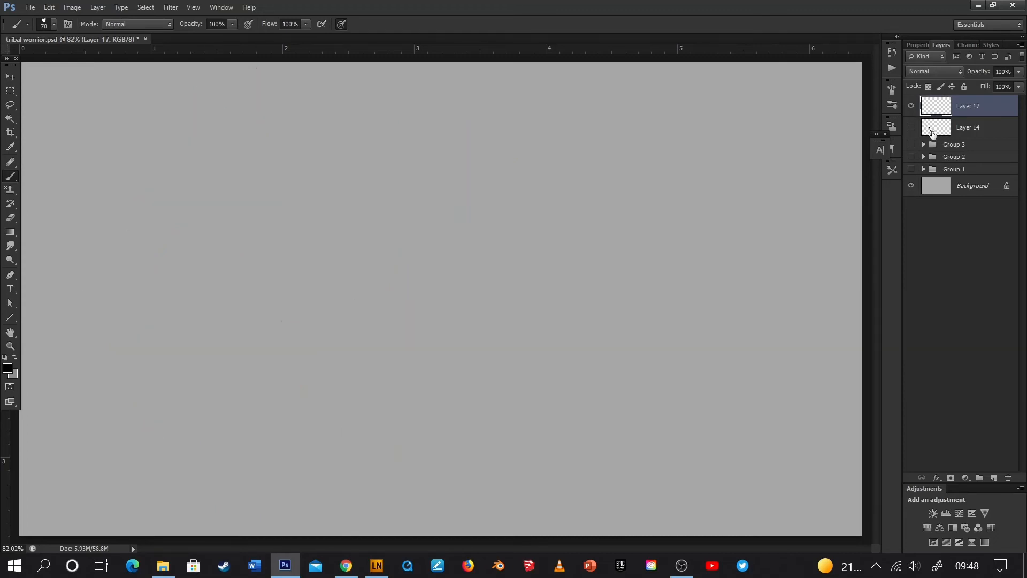
Show the layer group Group 3 and the layer Layer 14 so all four head drawings are displayed
click(911, 144)
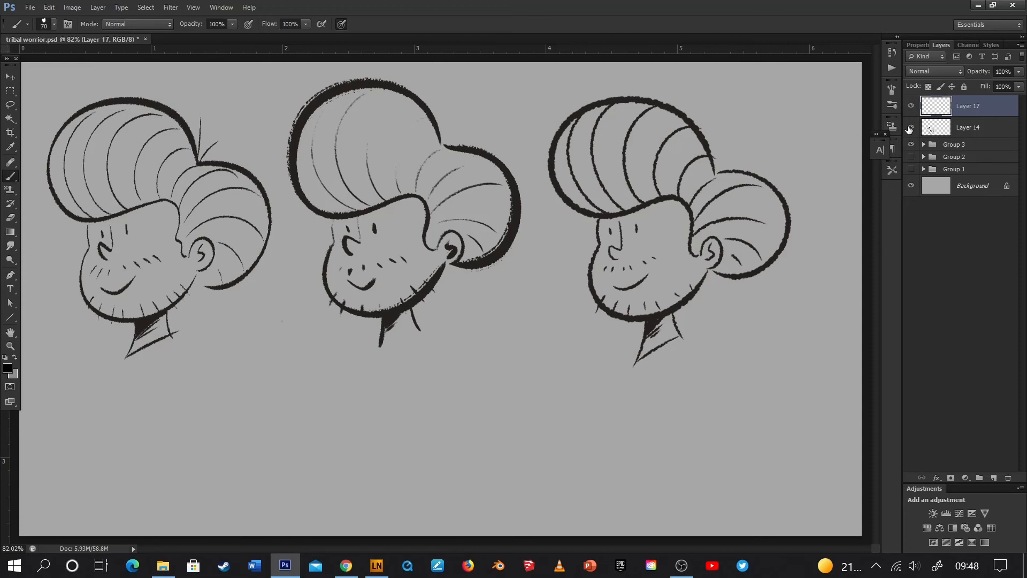
click(911, 127)
scroll(94, 177, up, 1)
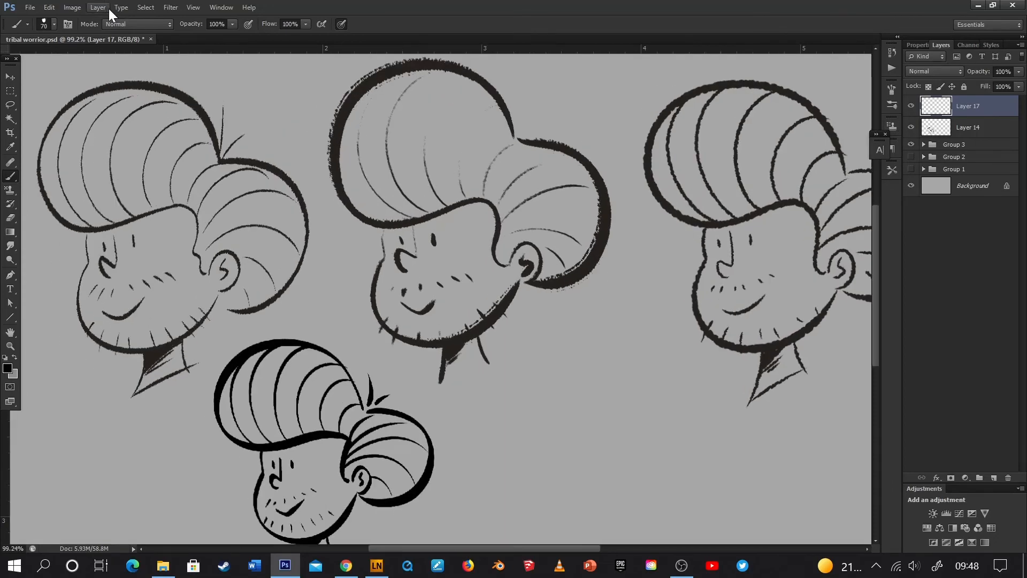
key(ctrl+0)
Examine the line quality of the first large head's hair, face and ear up close and at full view
scroll(102, 169, up, 3)
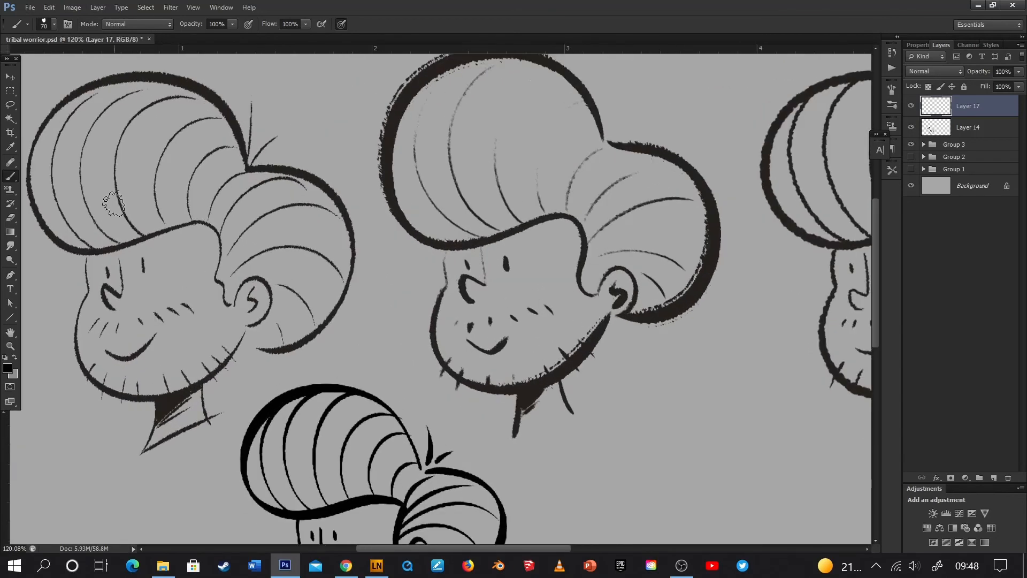
scroll(170, 286, down, 3)
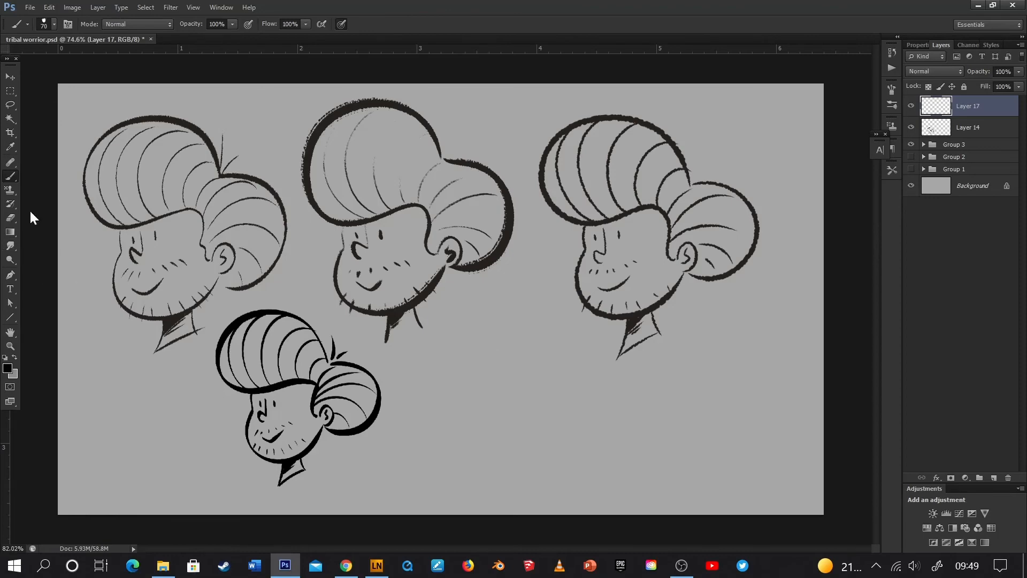
scroll(173, 229, up, 8)
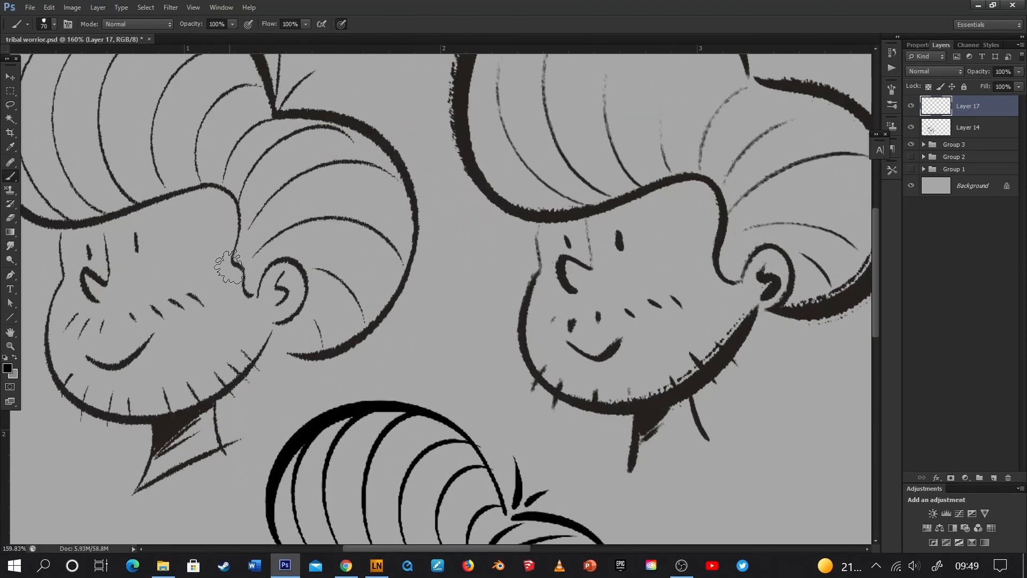
scroll(348, 351, up, 3)
scroll(348, 350, down, 5)
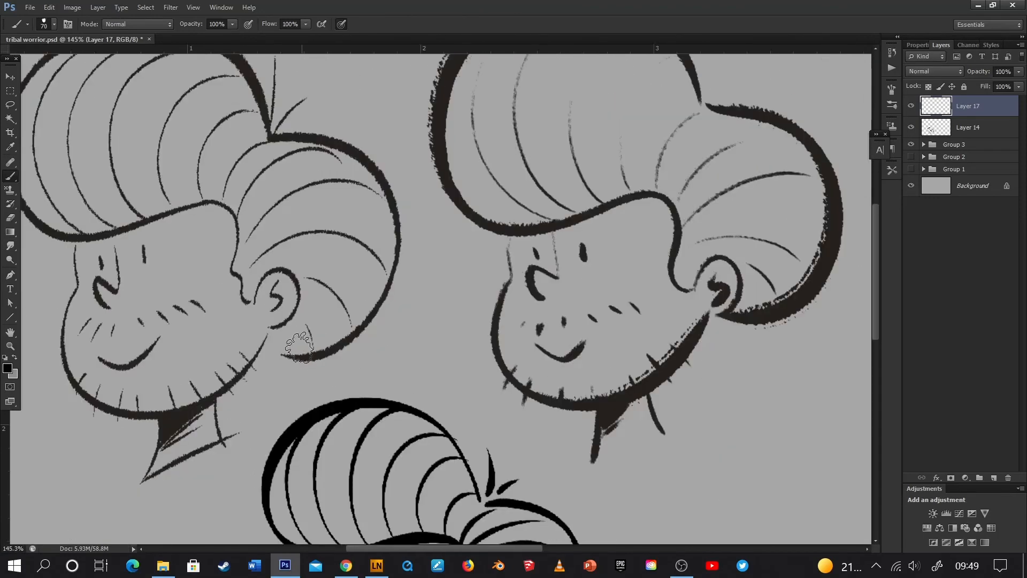
scroll(113, 377, up, 4)
scroll(137, 248, down, 9)
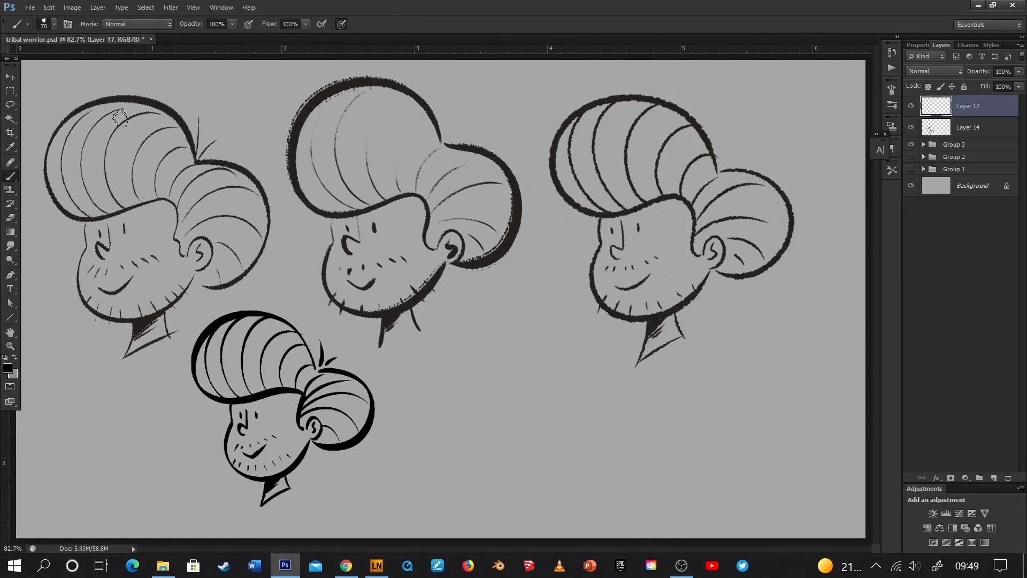
scroll(112, 224, up, 3)
scroll(123, 230, up, 2)
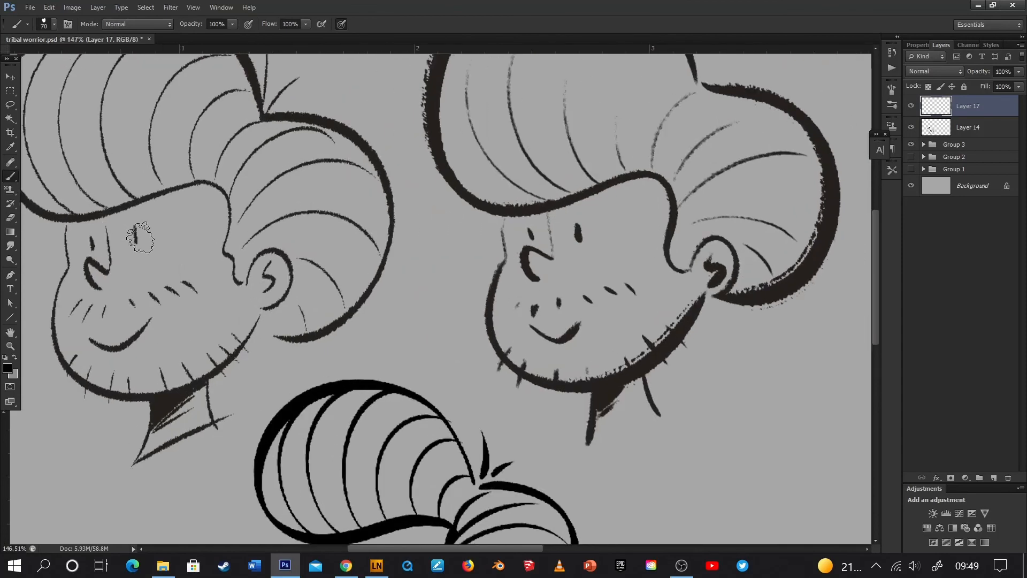
scroll(161, 252, down, 4)
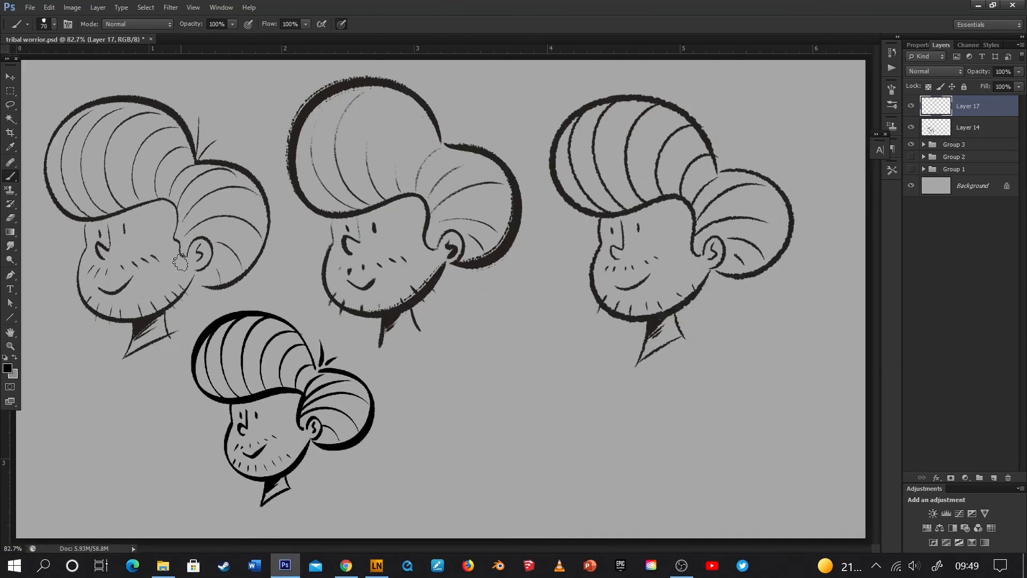
Examine the rough-edged outline and faint hair strokes of the middle large head
scroll(450, 182, up, 5)
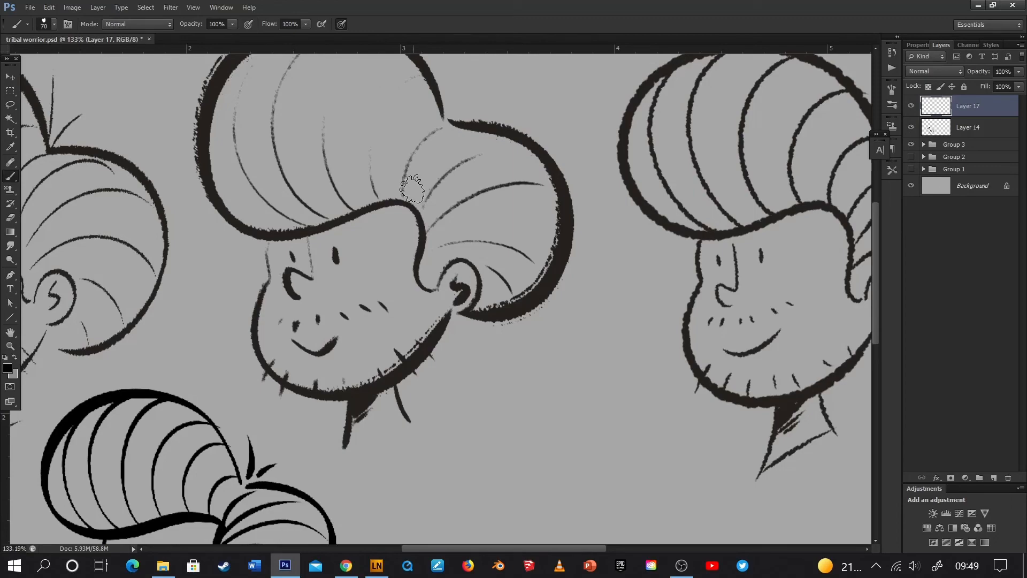
scroll(413, 188, down, 3)
scroll(251, 157, up, 5)
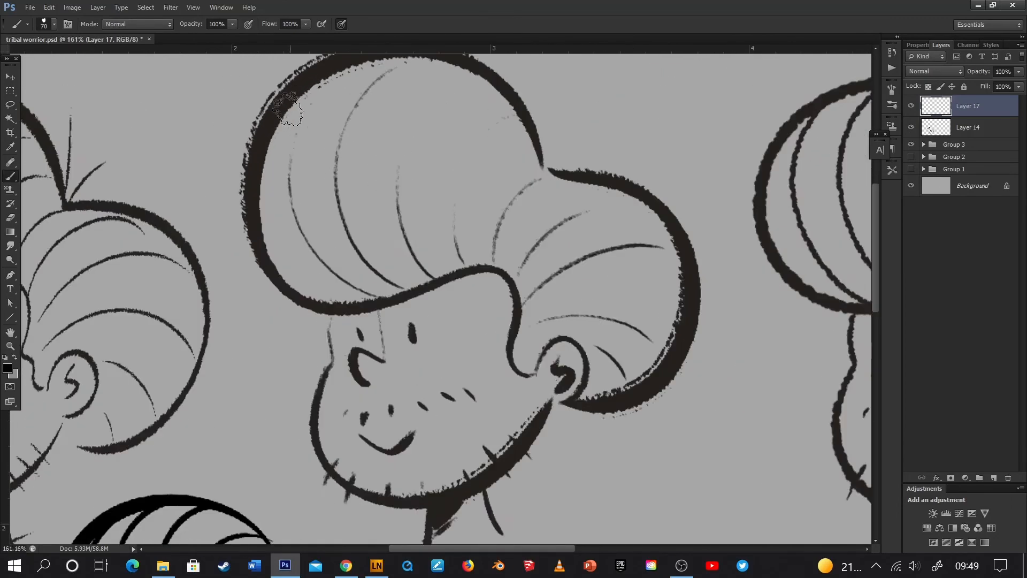
scroll(251, 157, down, 8)
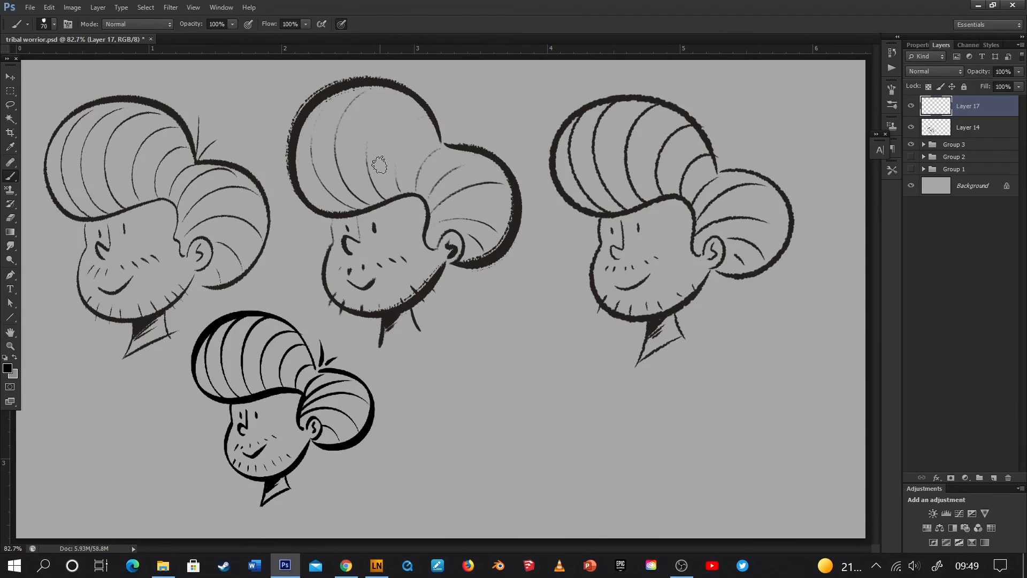
scroll(379, 165, up, 2)
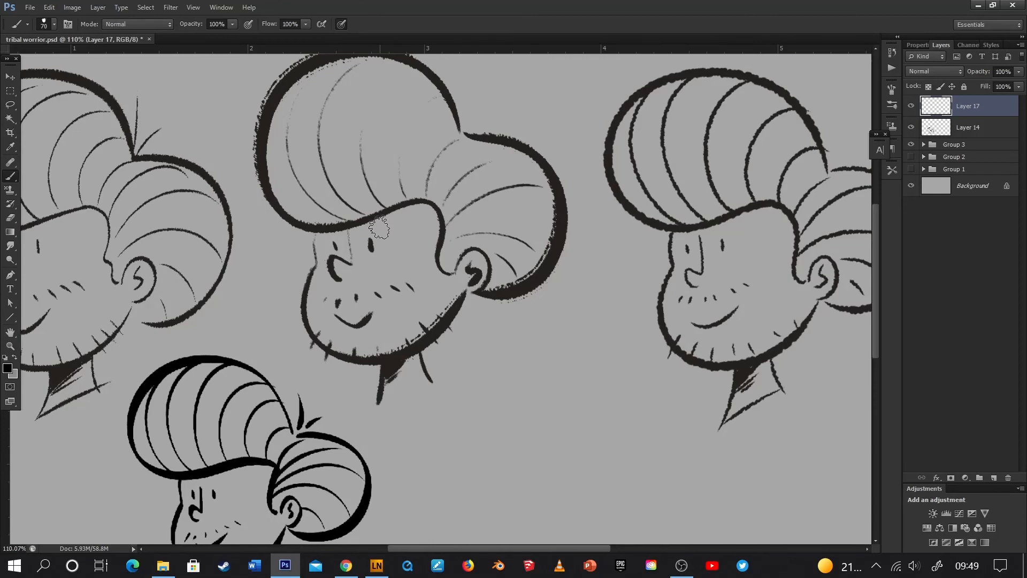
scroll(379, 228, down, 1)
scroll(380, 229, up, 1)
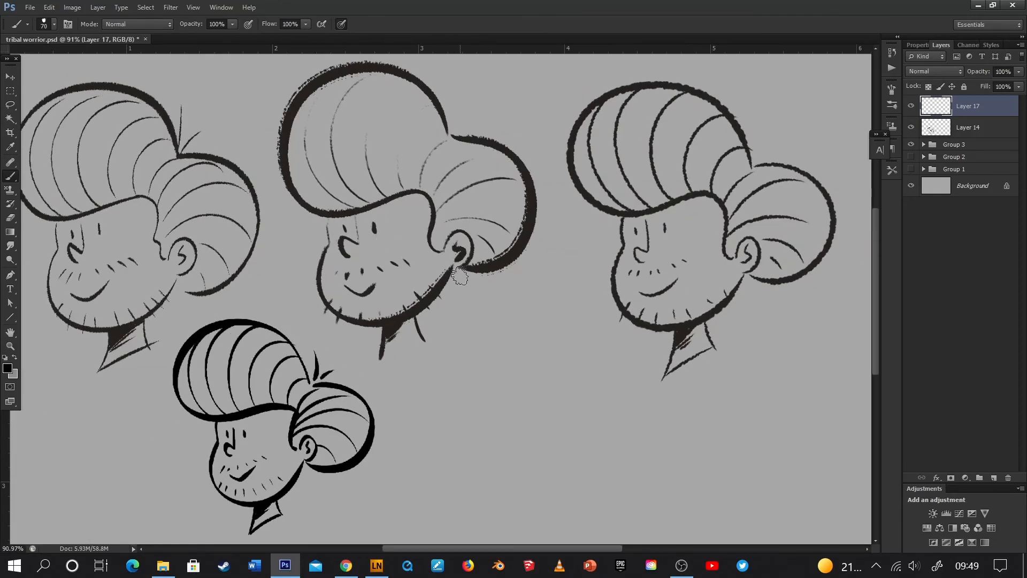
Examine the outline, hair strokes and bun of the third large head, comparing its brush texture with the middle head
scroll(804, 217, up, 2)
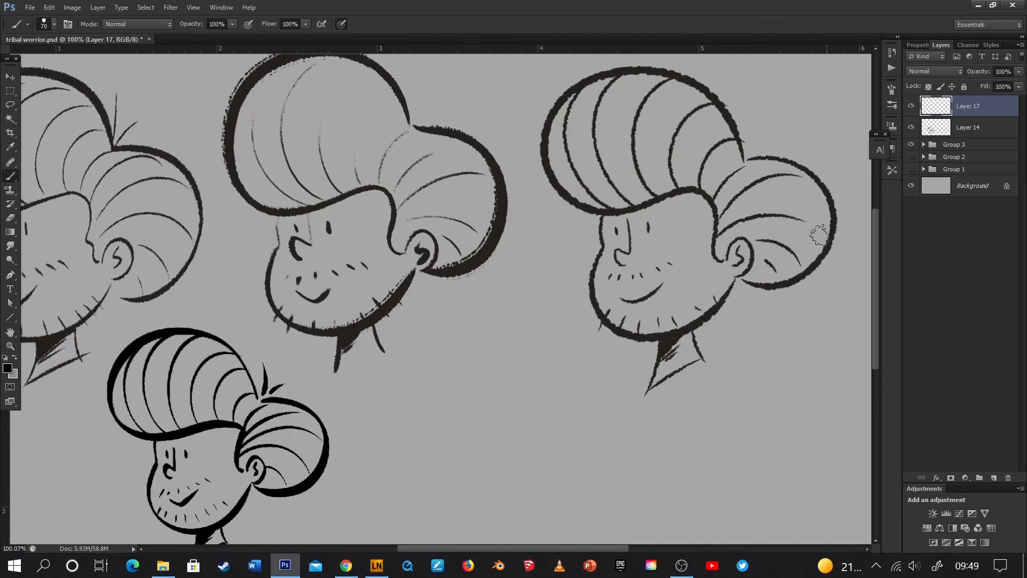
drag(567, 548, 592, 547)
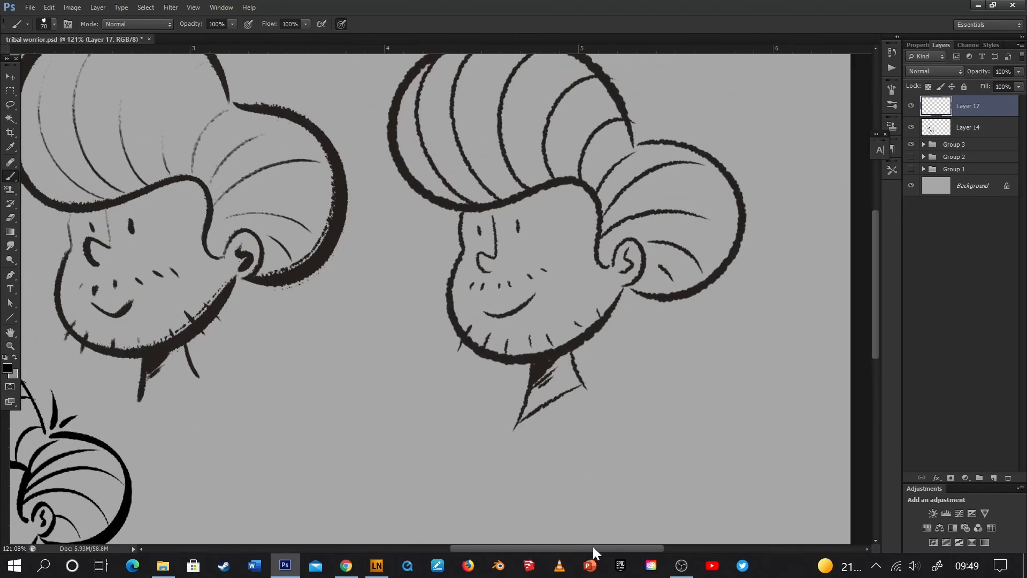
drag(876, 340, 874, 319)
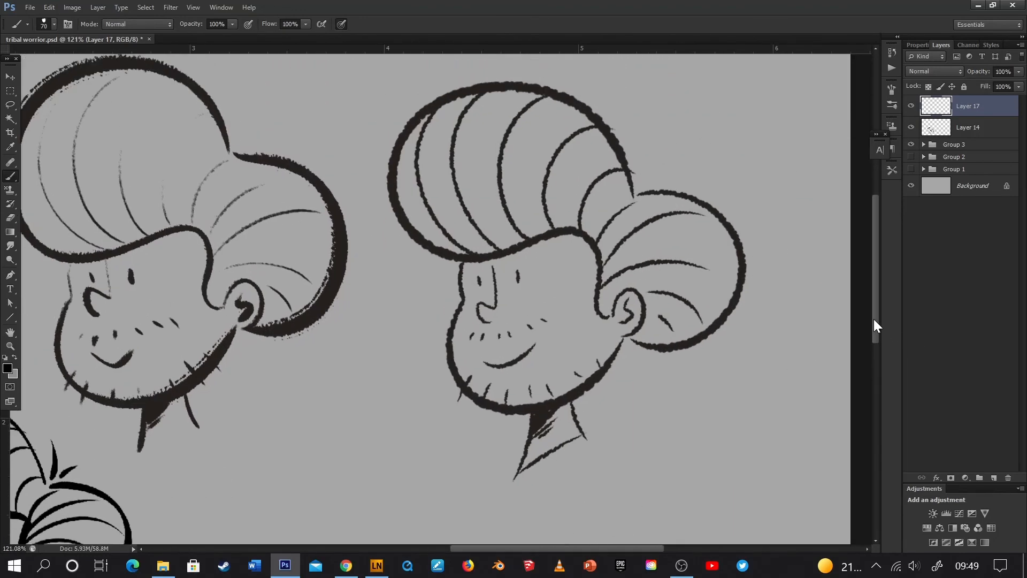
scroll(614, 96, up, 4)
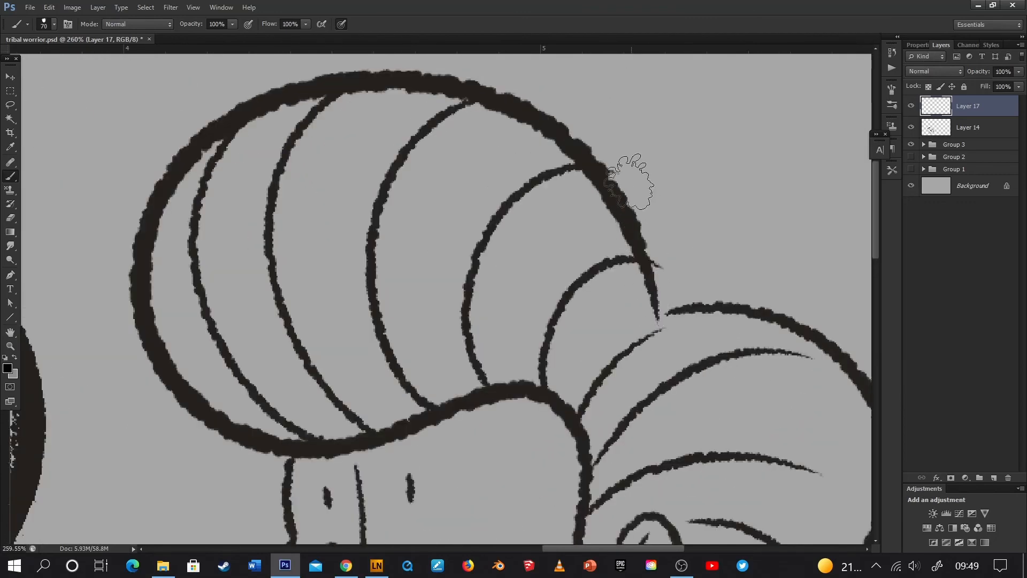
scroll(219, 351, down, 5)
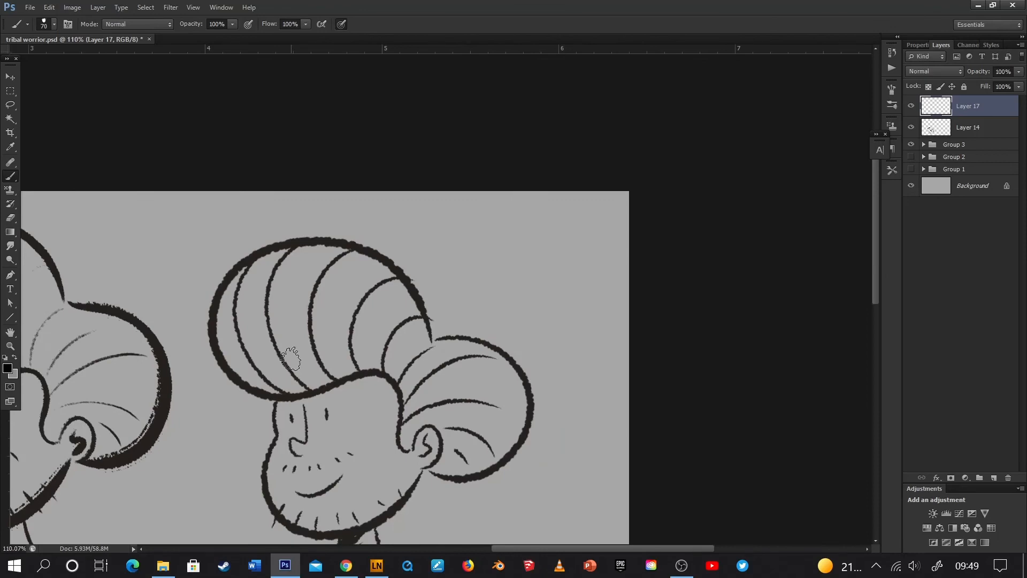
scroll(290, 359, down, 3)
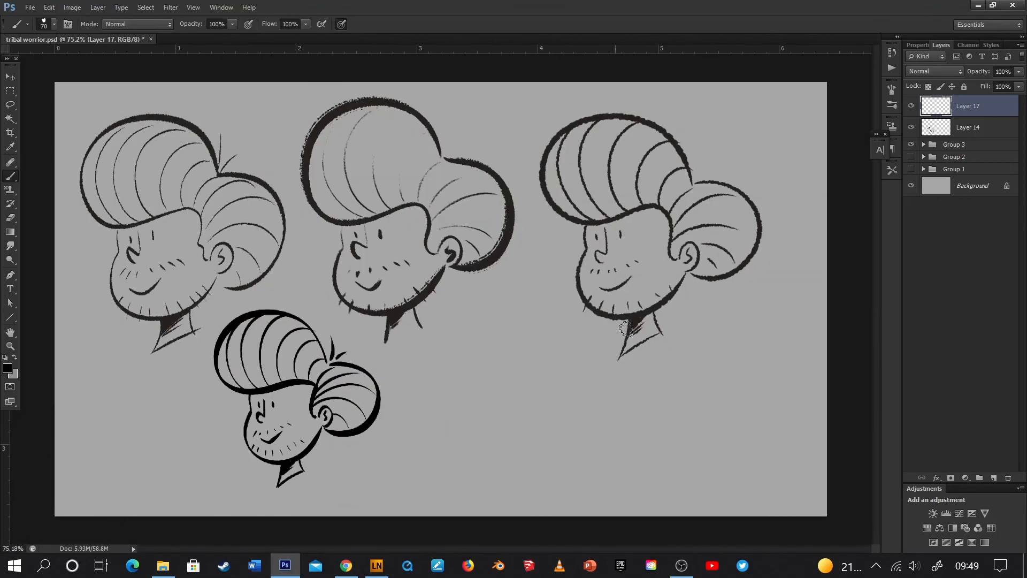
scroll(626, 328, up, 2)
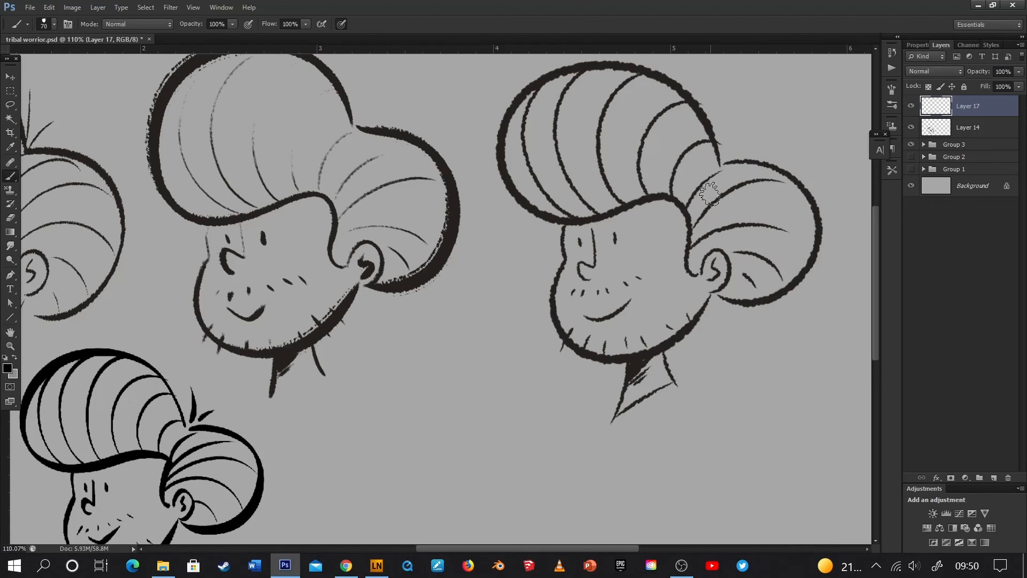
scroll(710, 195, down, 2)
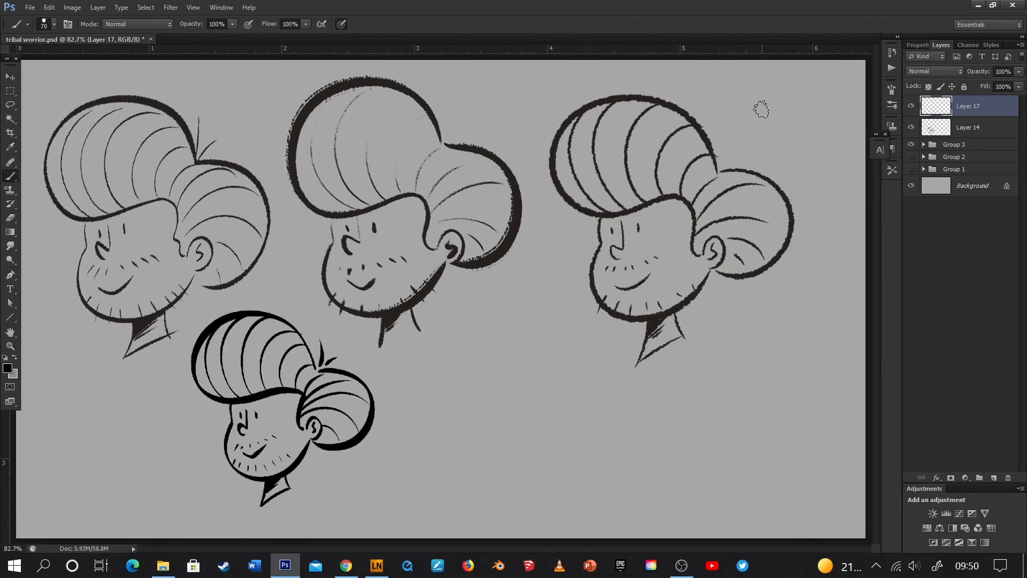
scroll(778, 101, up, 1)
scroll(783, 110, up, 1)
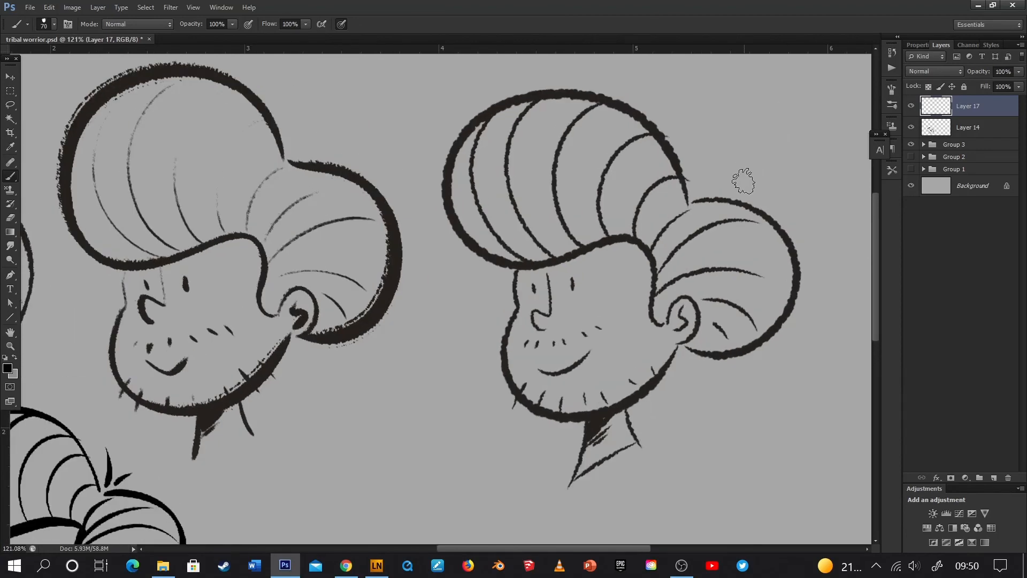
scroll(743, 206, up, 3)
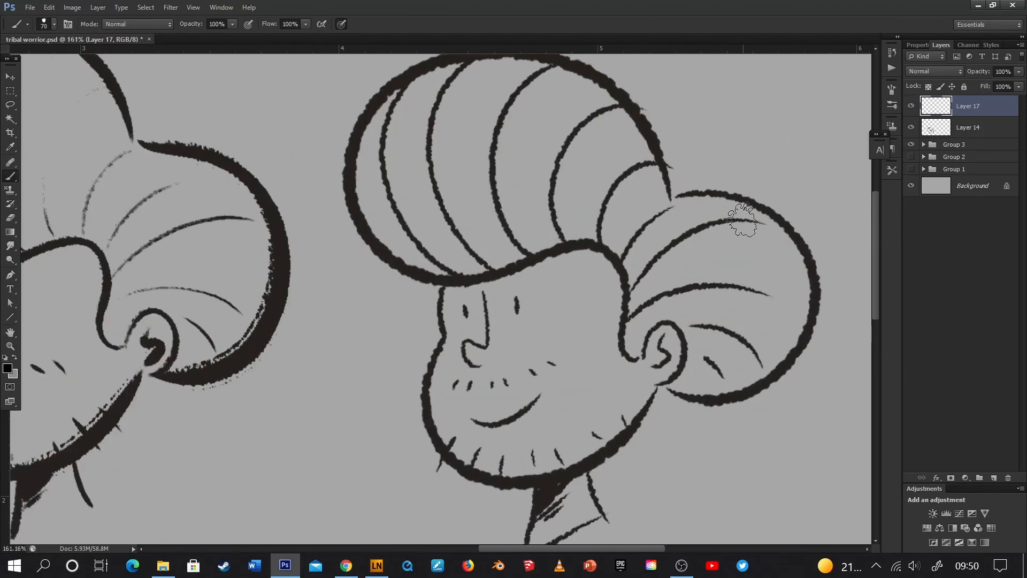
scroll(742, 219, down, 3)
scroll(748, 222, up, 3)
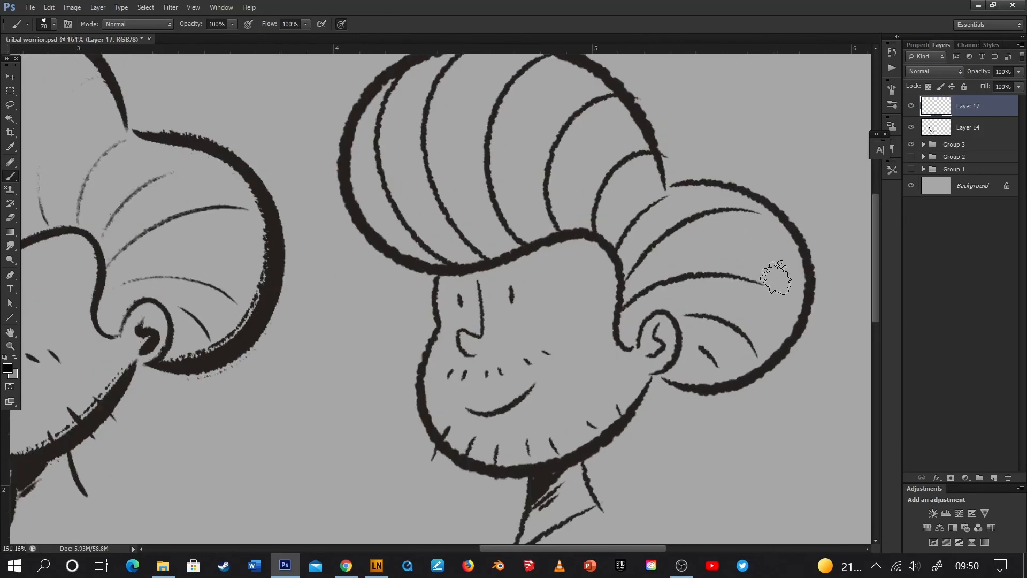
scroll(776, 277, down, 2)
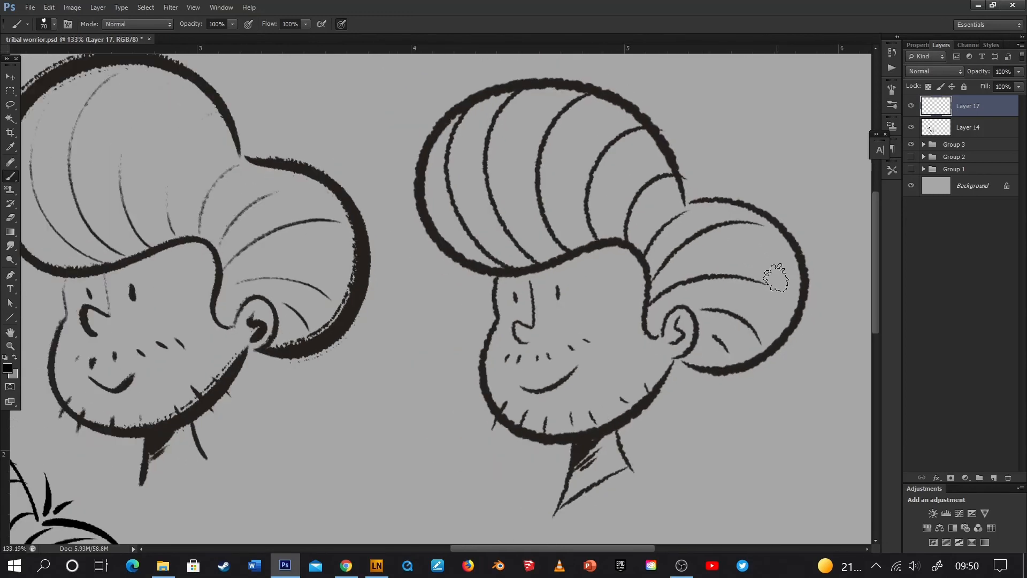
scroll(777, 279, up, 1)
scroll(776, 278, down, 2)
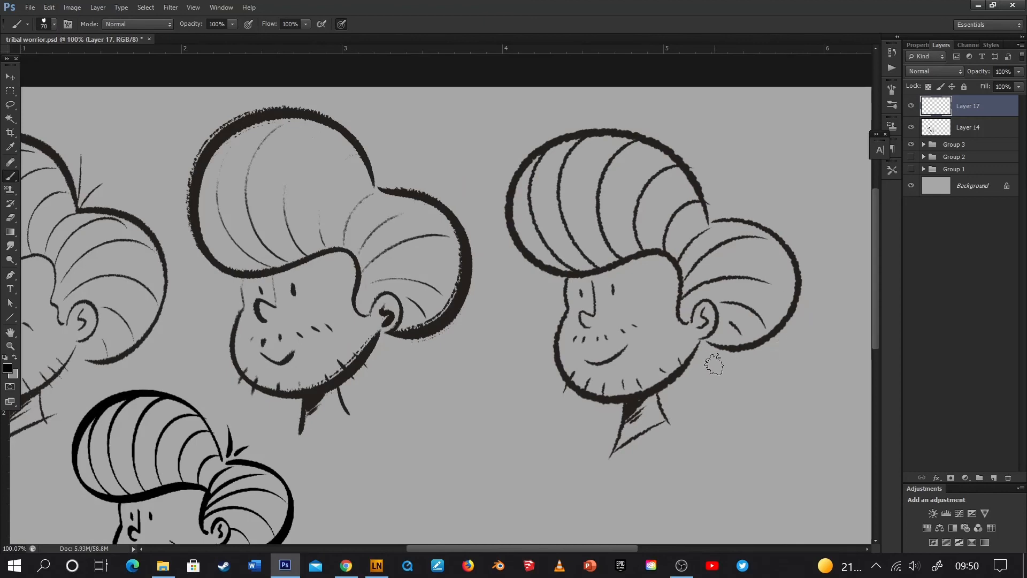
Examine the solid black linework of the small head below, comparing it with the three textured heads
scroll(711, 360, down, 2)
scroll(308, 433, up, 3)
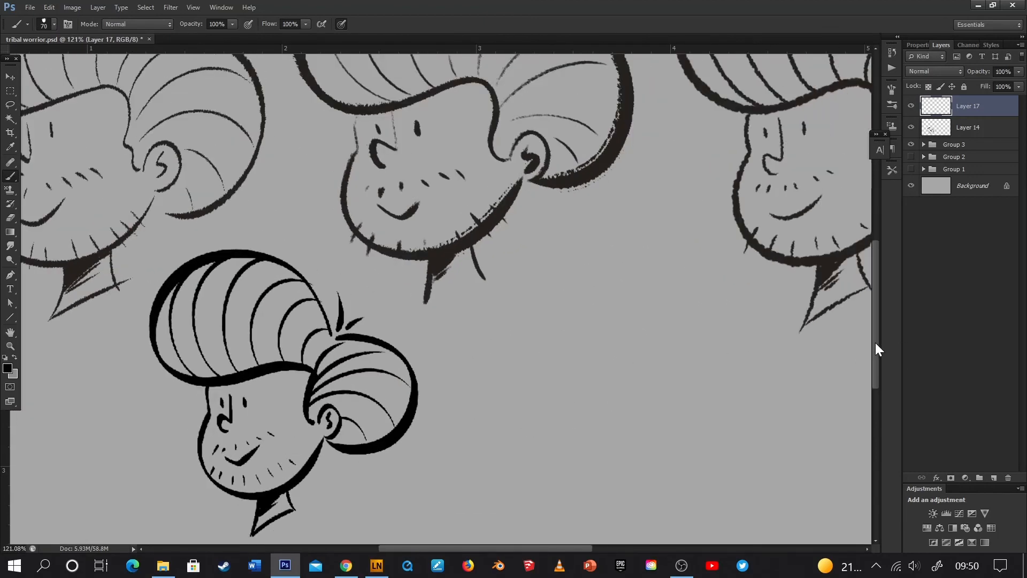
scroll(878, 348, down, 1)
scroll(243, 478, up, 1)
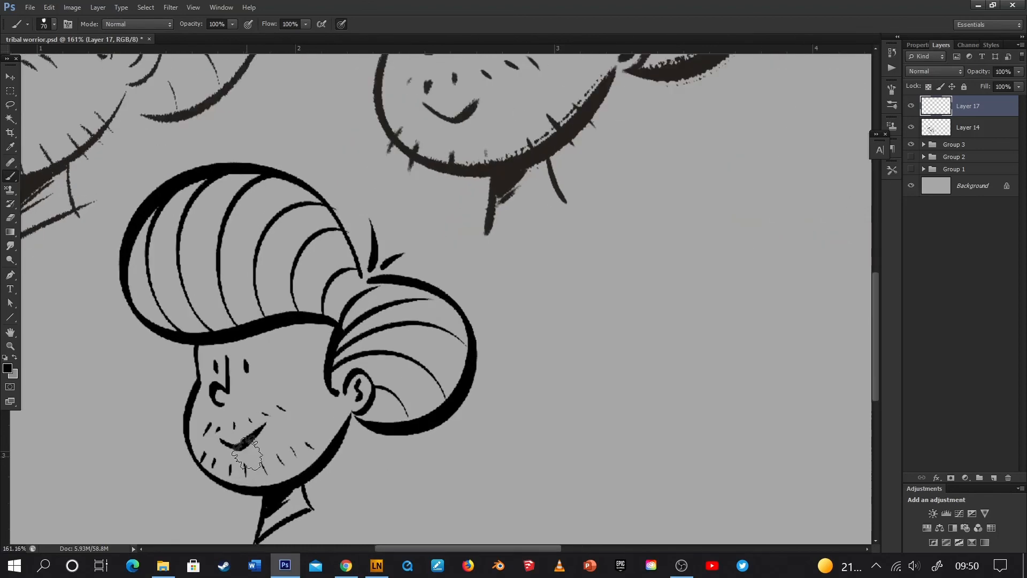
scroll(262, 385, down, 3)
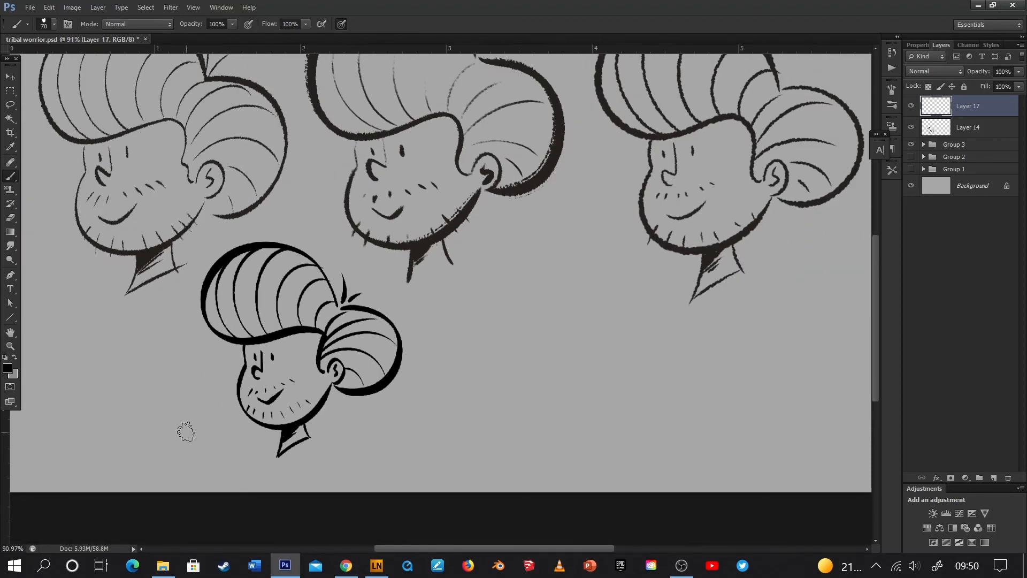
scroll(183, 428, up, 3)
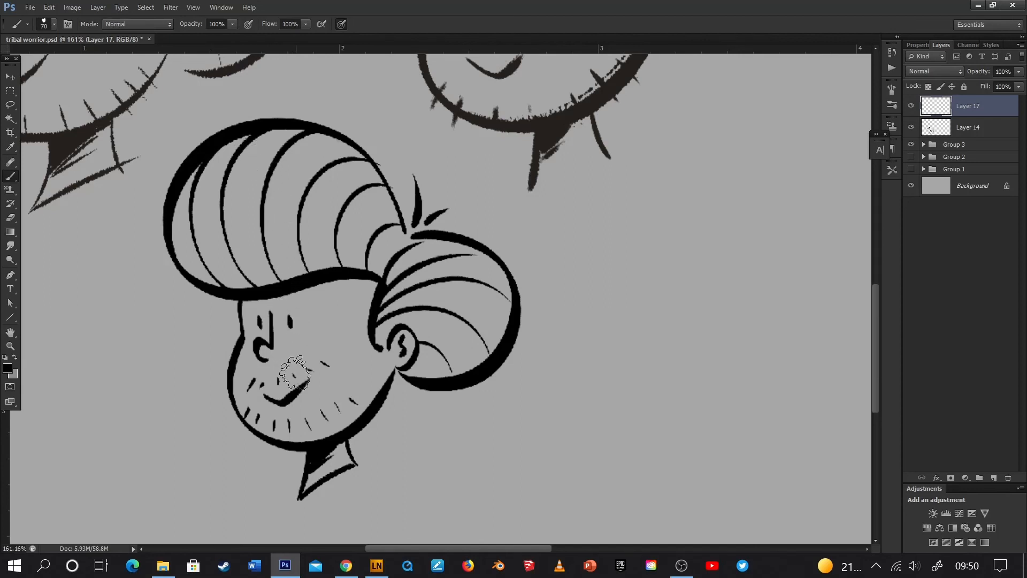
scroll(375, 375, down, 3)
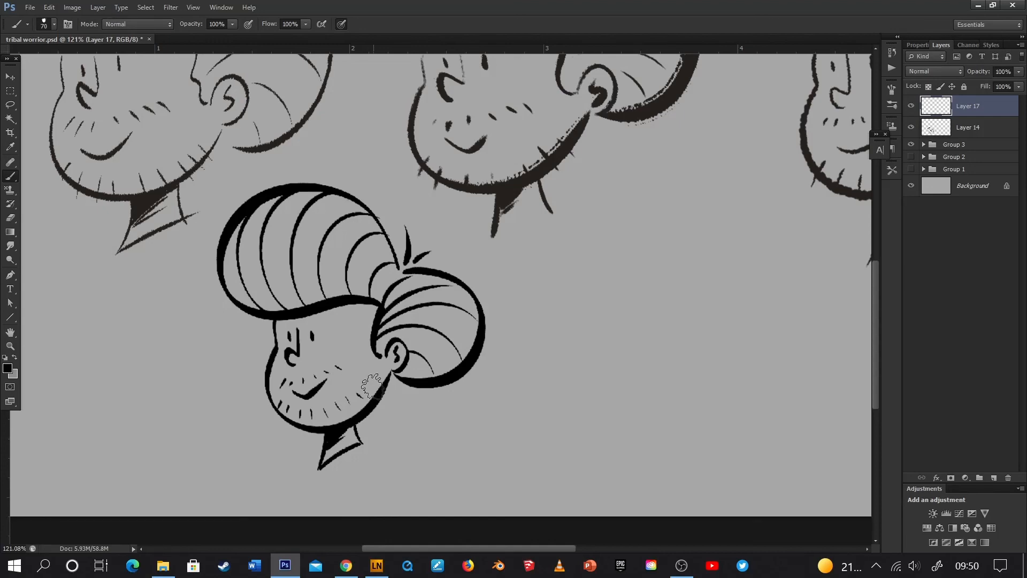
scroll(366, 372, up, 5)
scroll(444, 382, down, 5)
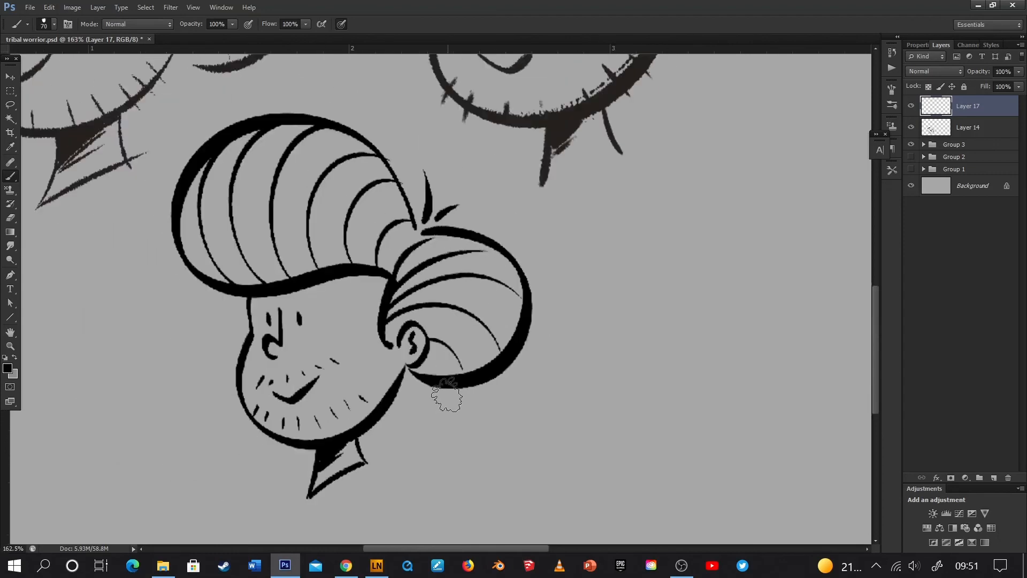
scroll(444, 388, down, 2)
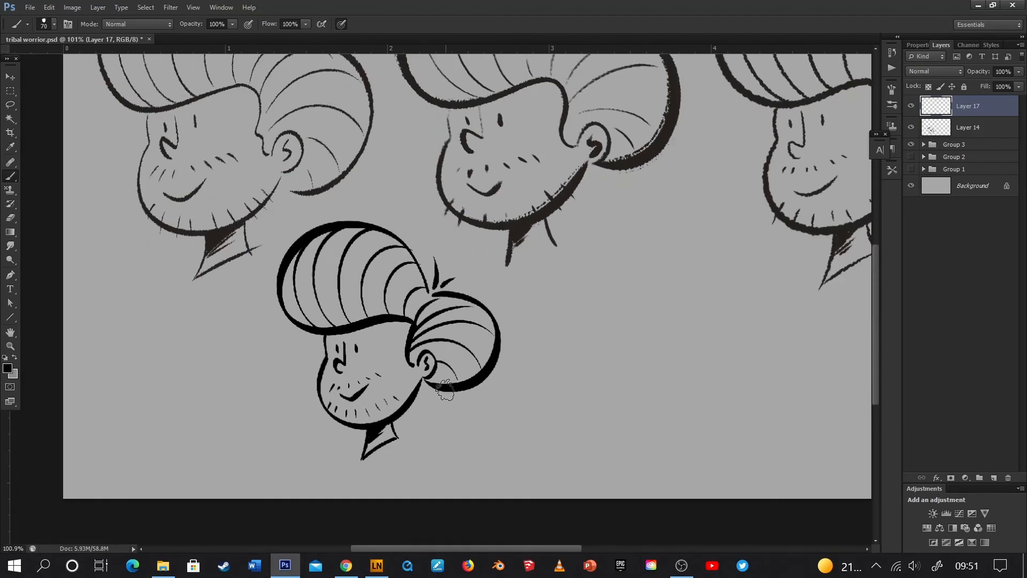
scroll(442, 380, down, 1)
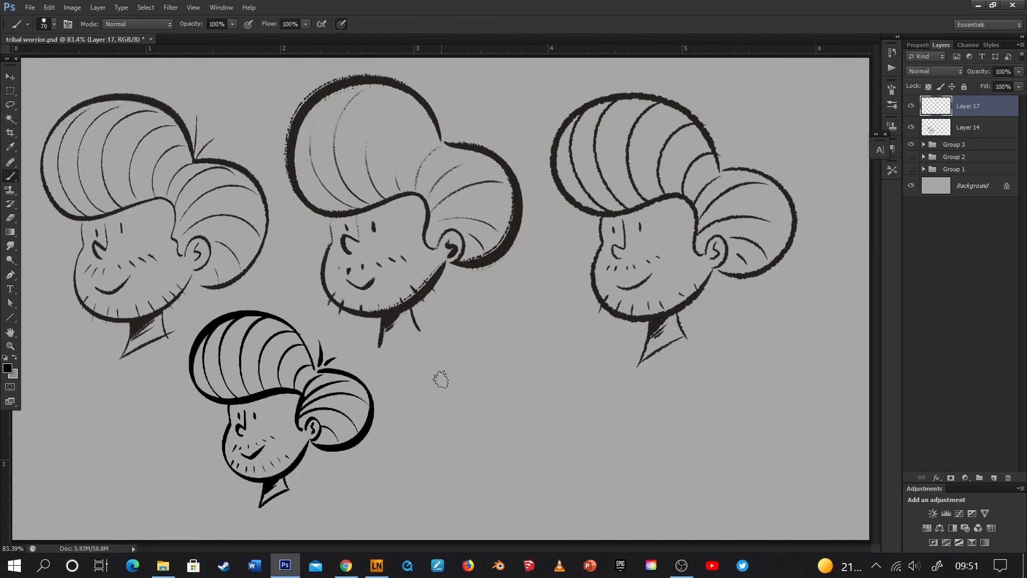